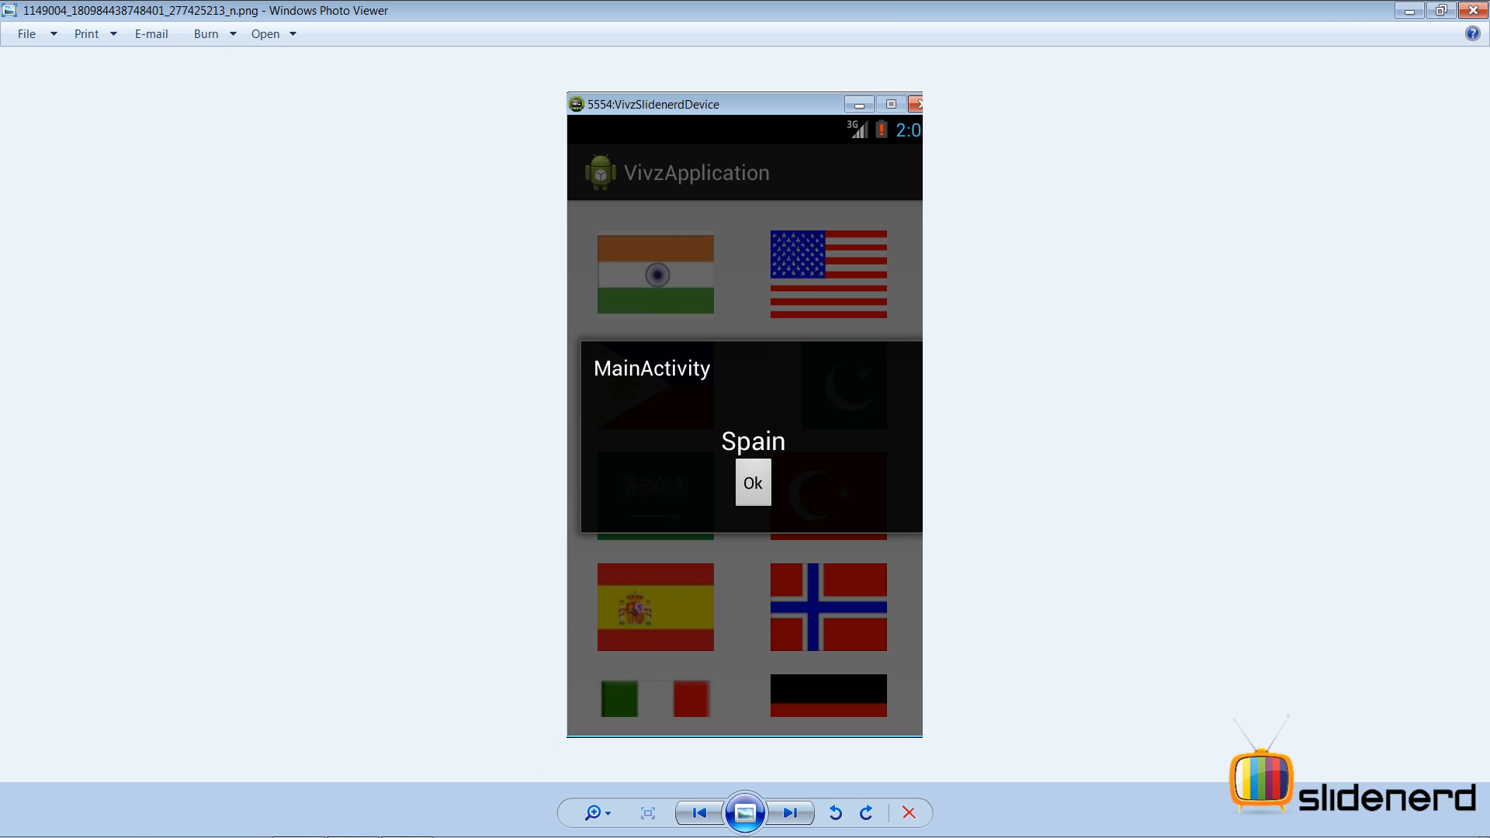
Switch to Android Studio and highlight step 1's drawable images and country names in the plan comment.
{"action": "key", "text": "alt+Tab"}
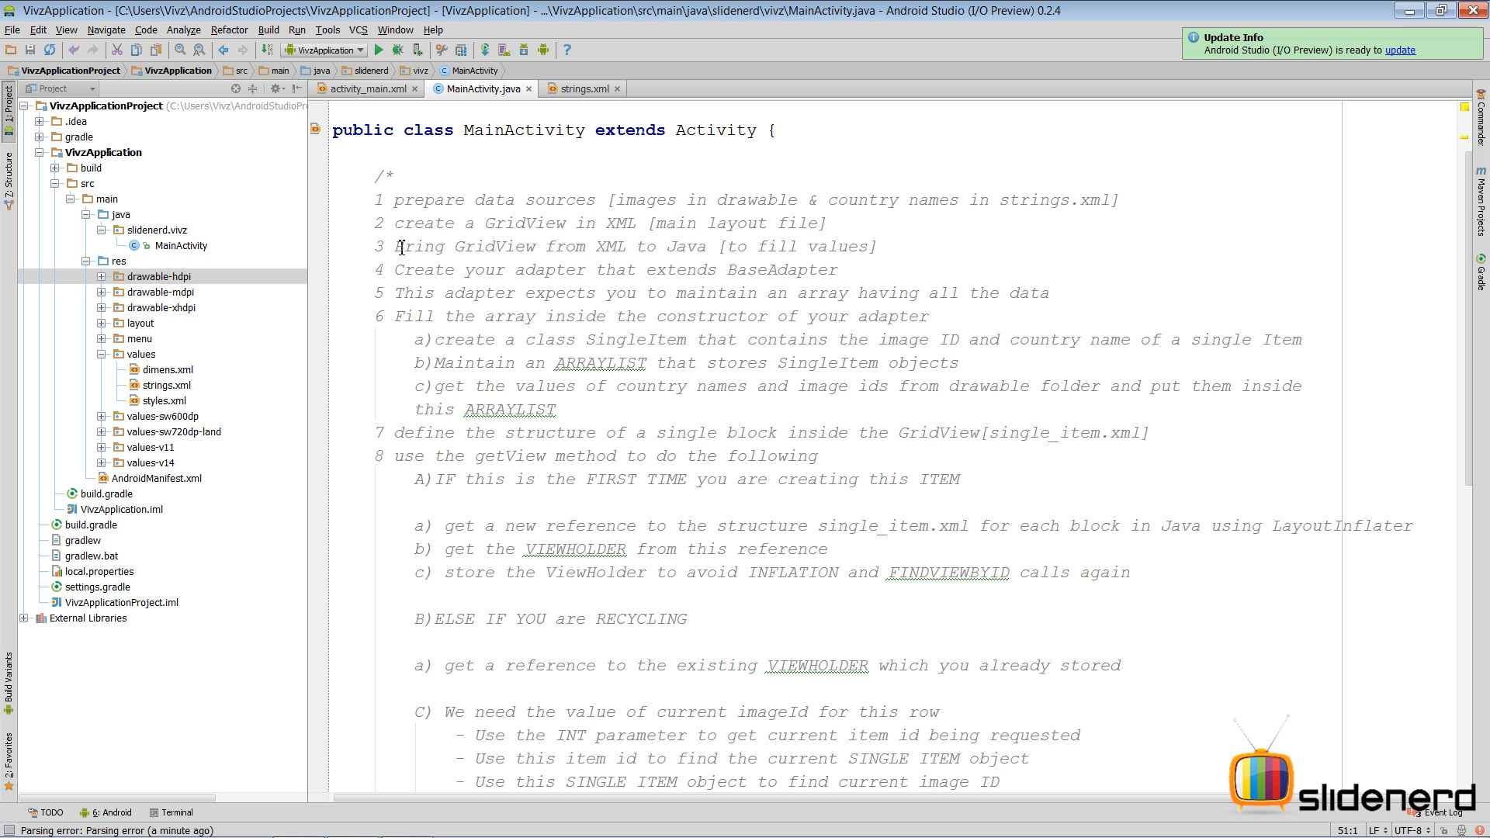
{"action": "scroll", "coordinate": [383, 235], "scroll_direction": "down", "scroll_amount": 5}
{"action": "scroll", "coordinate": [383, 235], "scroll_direction": "down", "scroll_amount": 3}
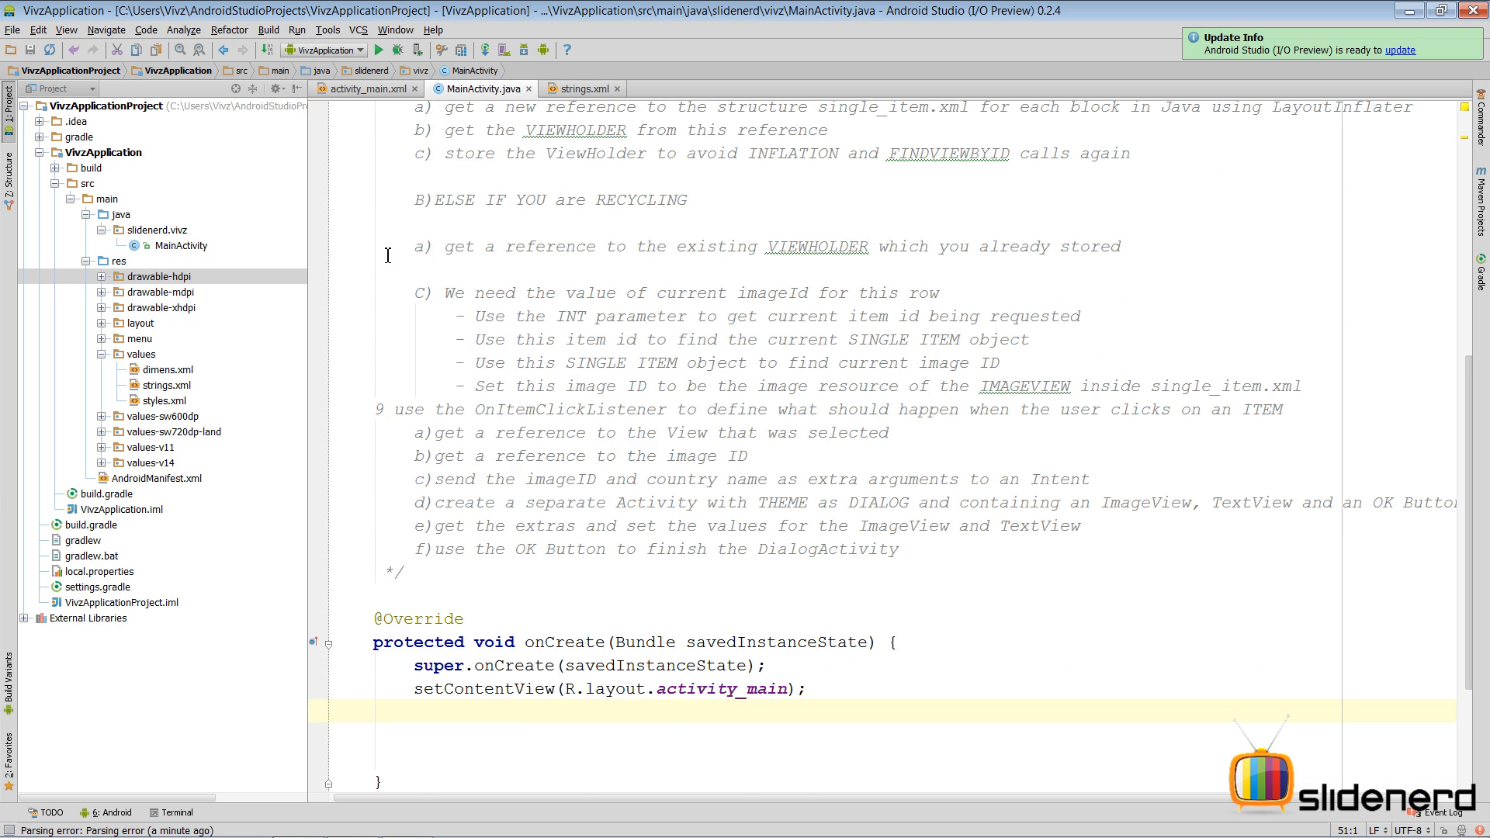
{"action": "scroll", "coordinate": [388, 255], "scroll_direction": "up", "scroll_amount": 7}
{"action": "scroll", "coordinate": [388, 256], "scroll_direction": "up", "scroll_amount": 3}
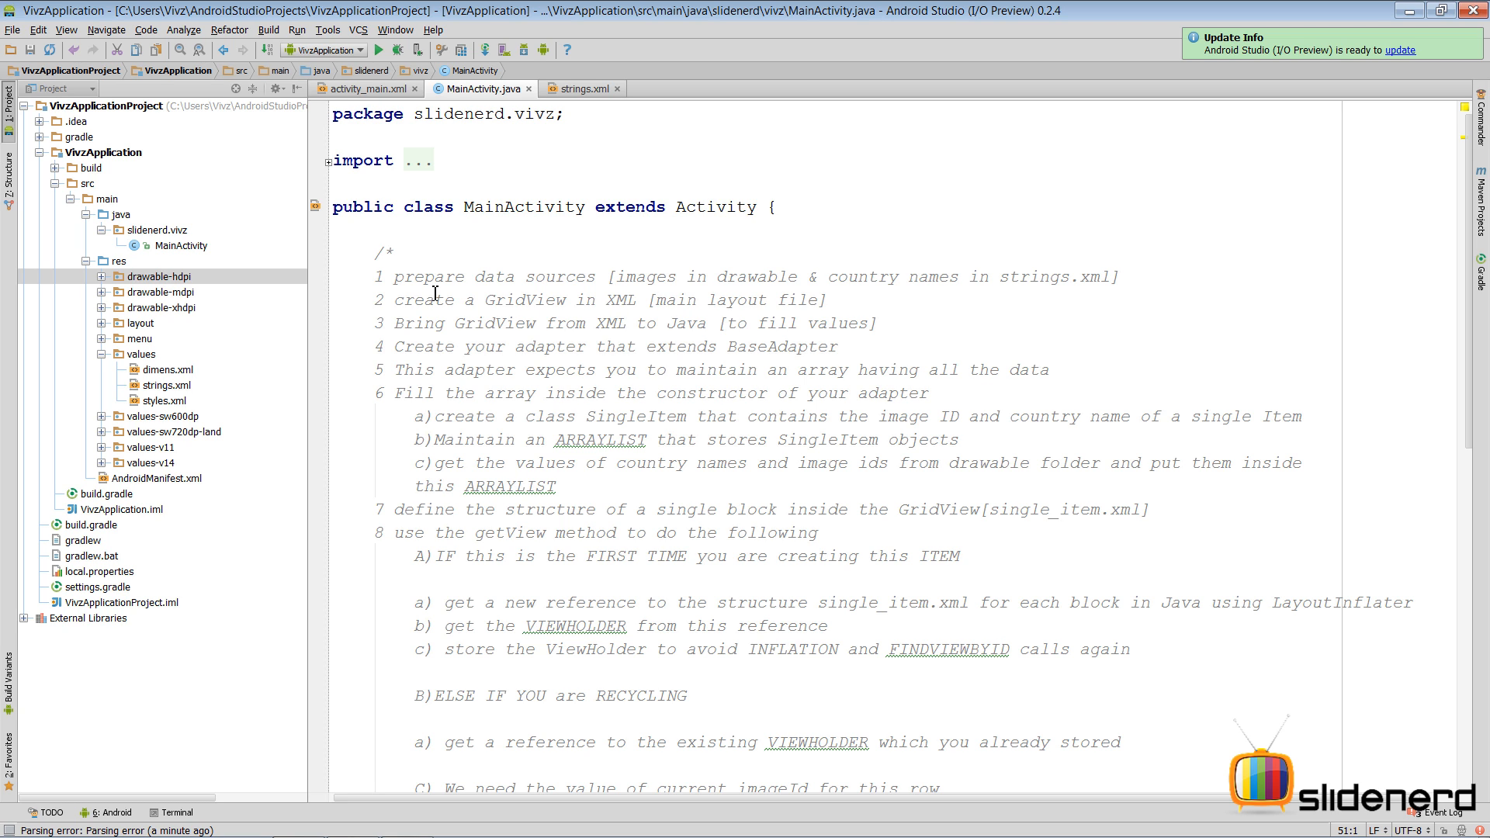
{"action": "scroll", "coordinate": [470, 349], "scroll_direction": "down", "scroll_amount": 5}
{"action": "scroll", "coordinate": [470, 350], "scroll_direction": "down", "scroll_amount": 3}
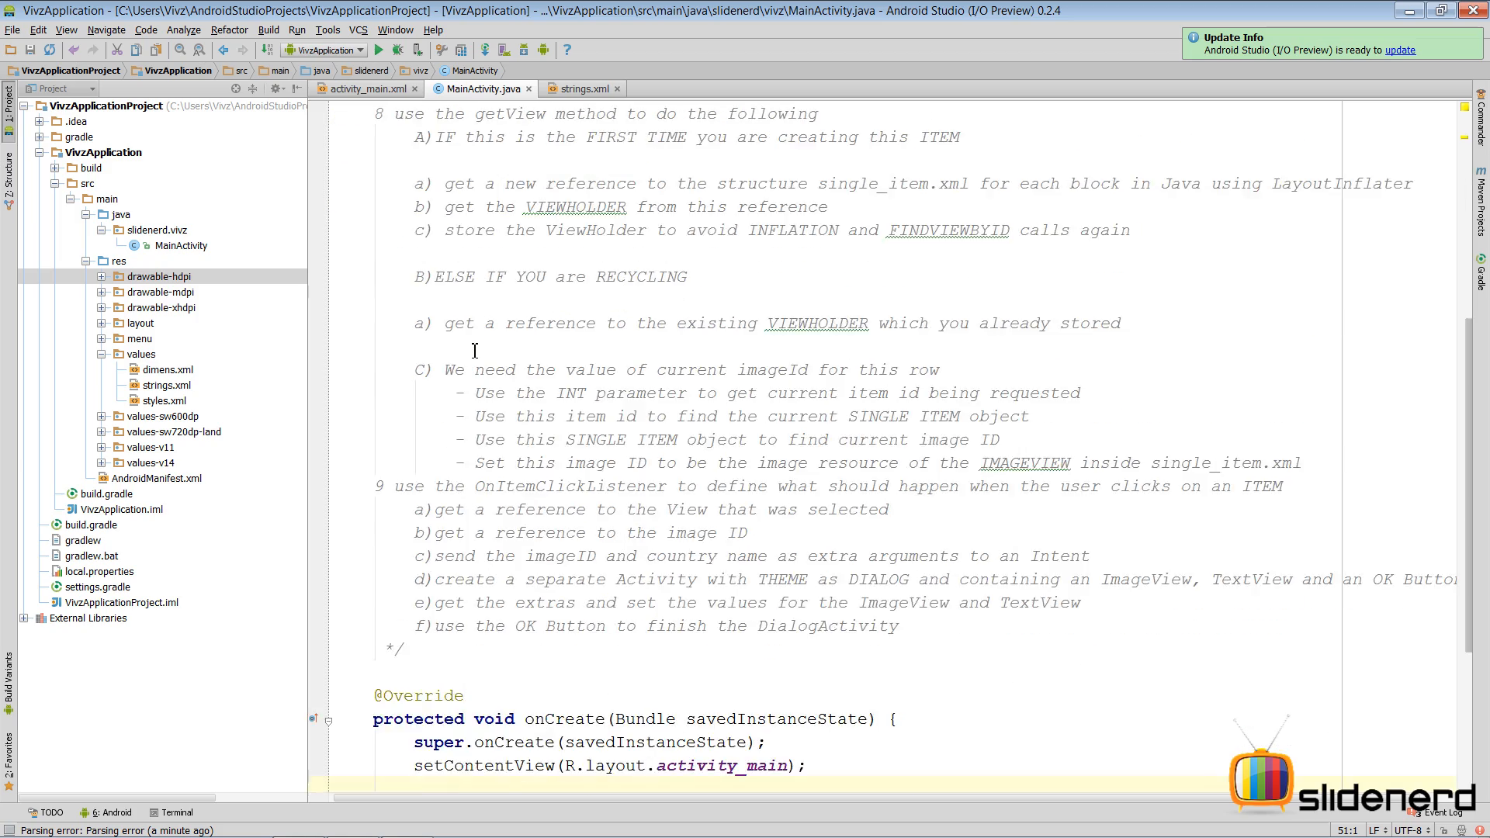
{"action": "scroll", "coordinate": [471, 350], "scroll_direction": "up", "scroll_amount": 8}
{"action": "left_click_drag", "start_coordinate": [339, 281], "coordinate": [573, 279]}
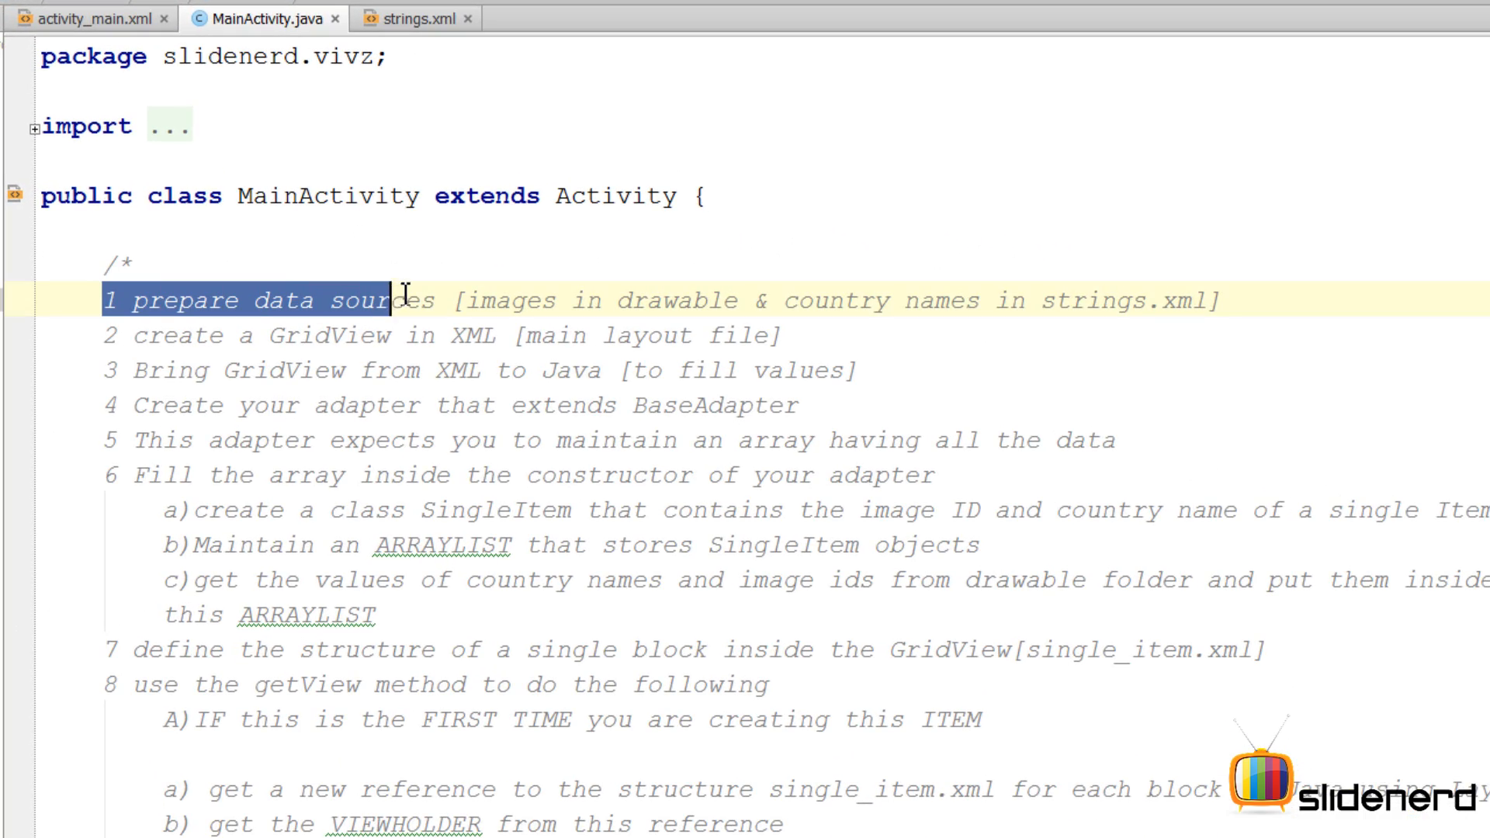
{"action": "left_click", "coordinate": [606, 293]}
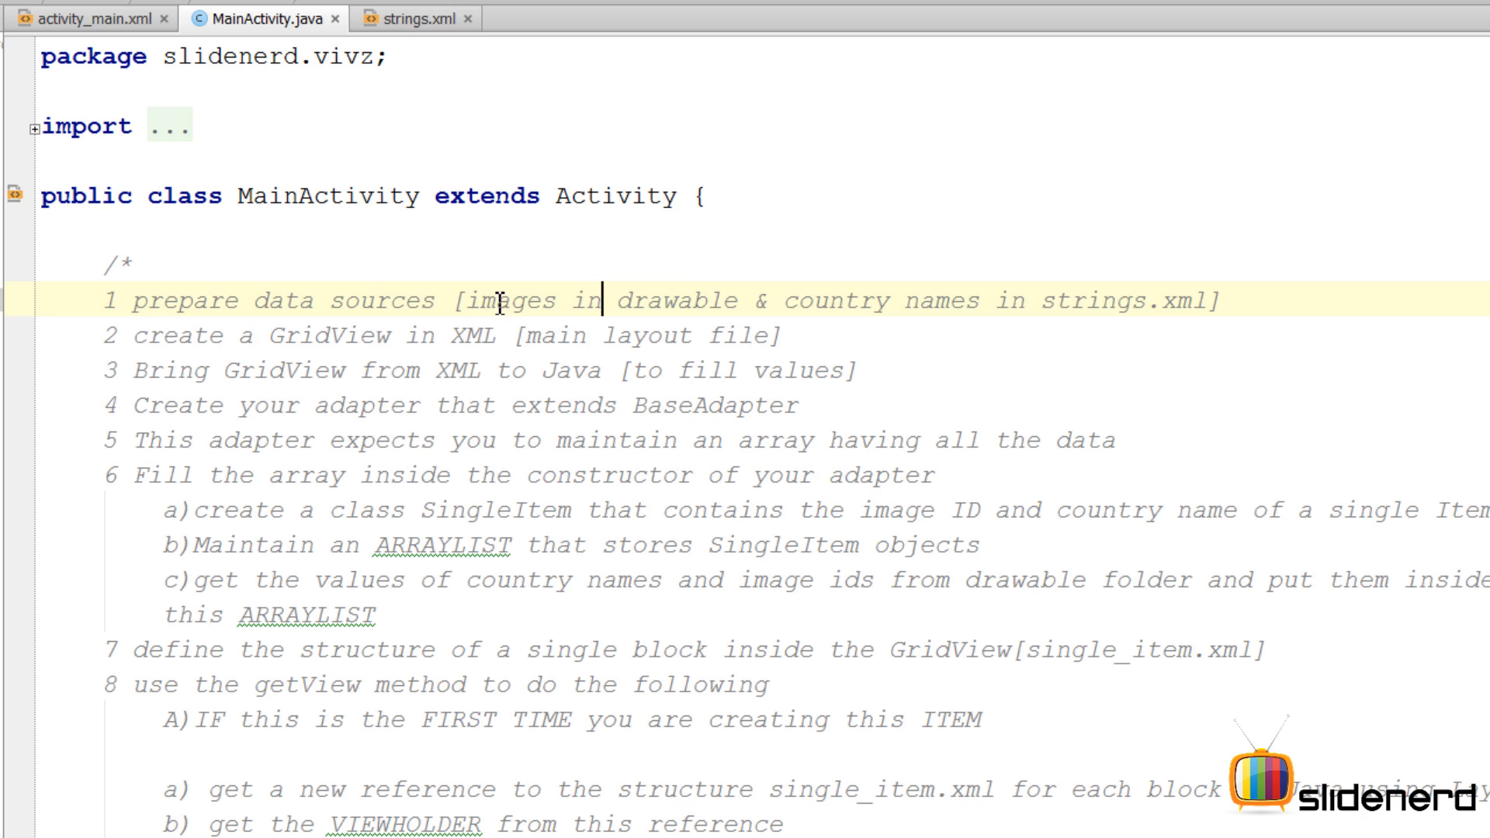
{"action": "left_click_drag", "start_coordinate": [466, 300], "coordinate": [743, 300]}
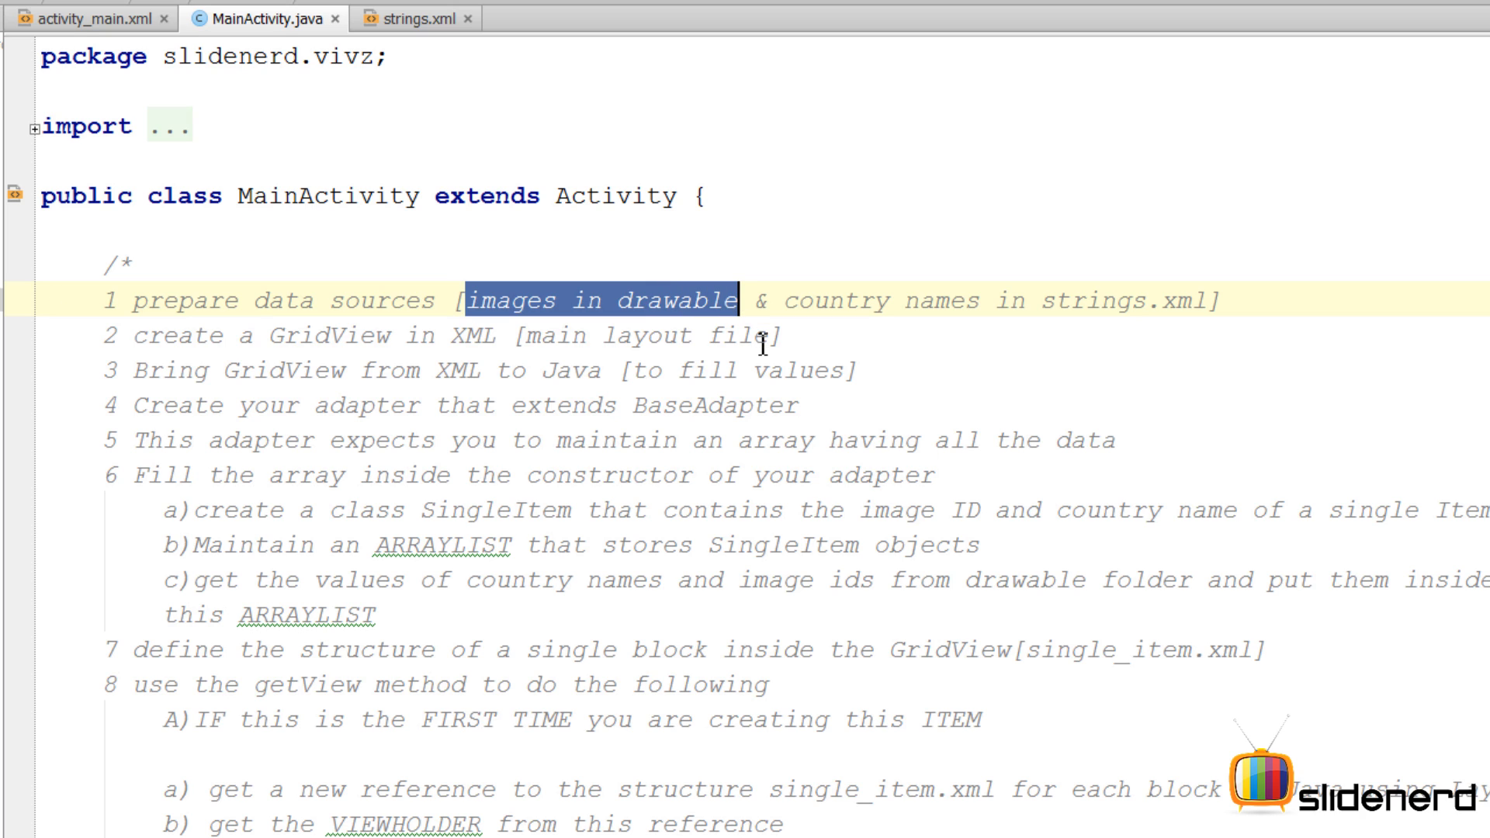
{"action": "left_click_drag", "start_coordinate": [786, 302], "coordinate": [1206, 301]}
{"action": "left_click", "coordinate": [862, 371]}
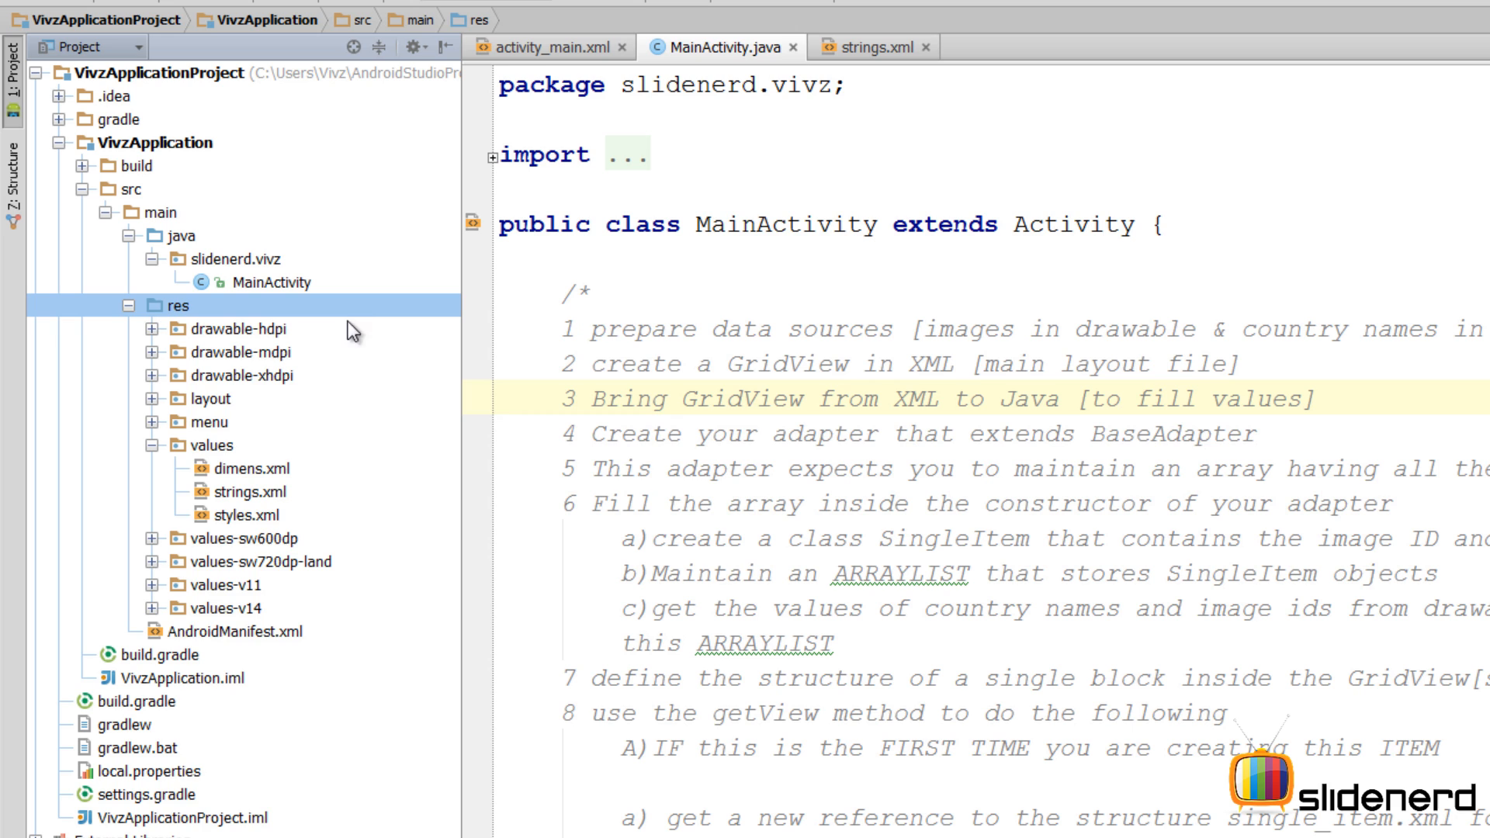
Create a new Android resource directory of type drawable under res and select it.
{"action": "right_click", "coordinate": [176, 308]}
{"action": "mouse_move", "coordinate": [337, 321]}
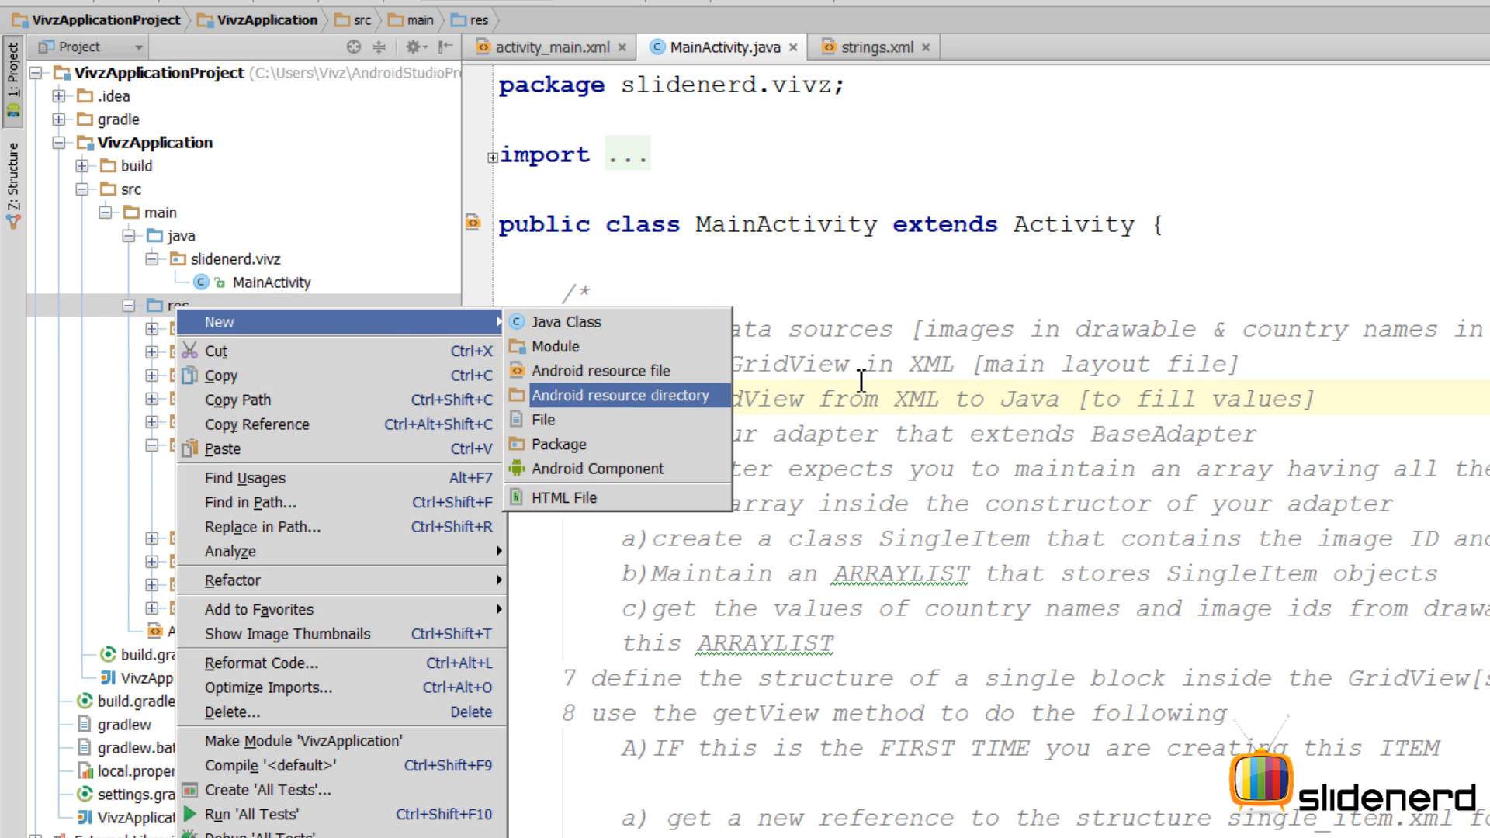
{"action": "left_click", "coordinate": [623, 392]}
{"action": "left_click", "coordinate": [1174, 409]}
{"action": "left_click", "coordinate": [1016, 497]}
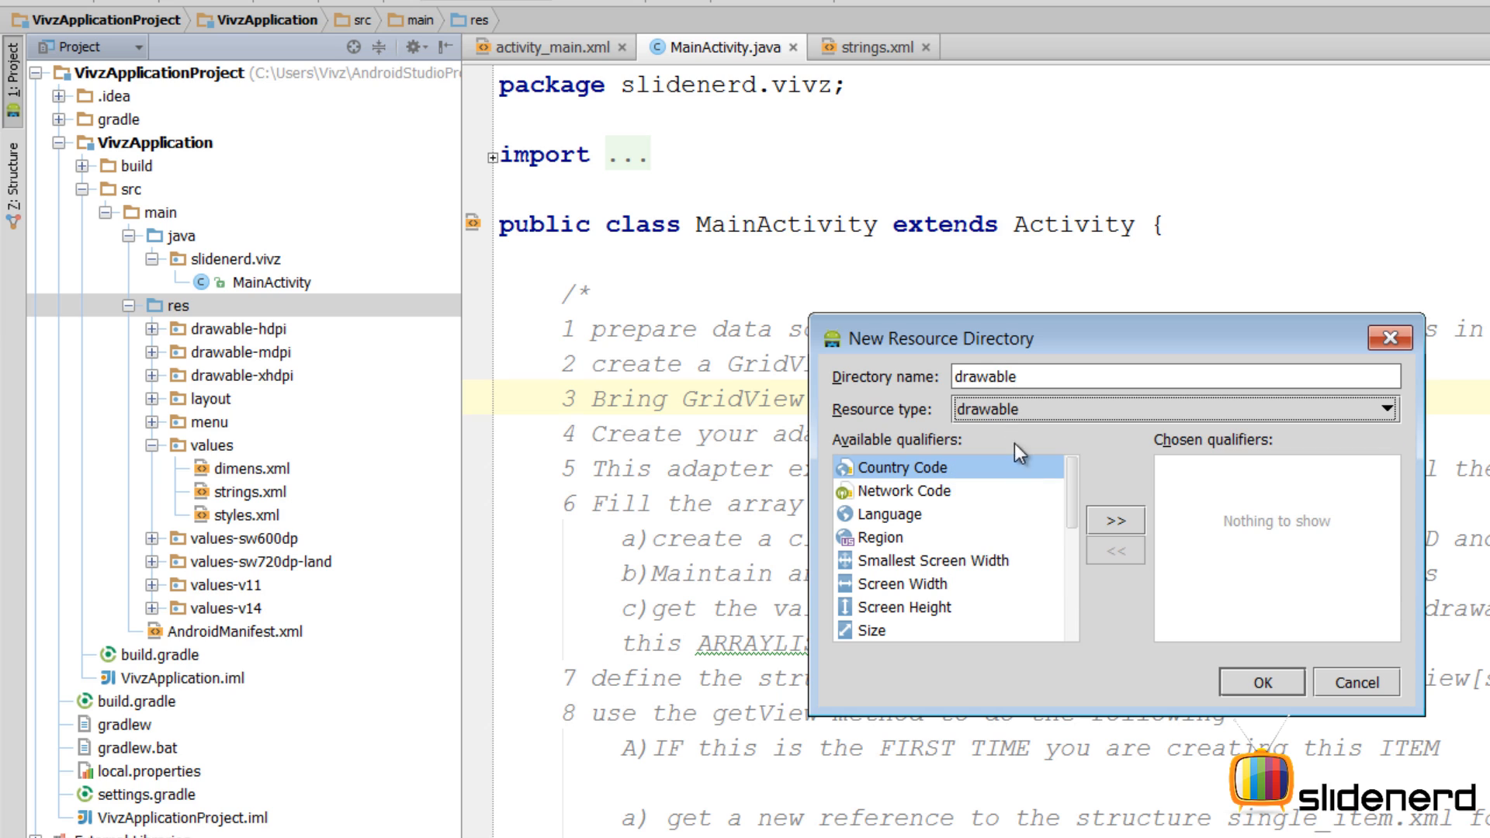
{"action": "left_click", "coordinate": [1263, 682]}
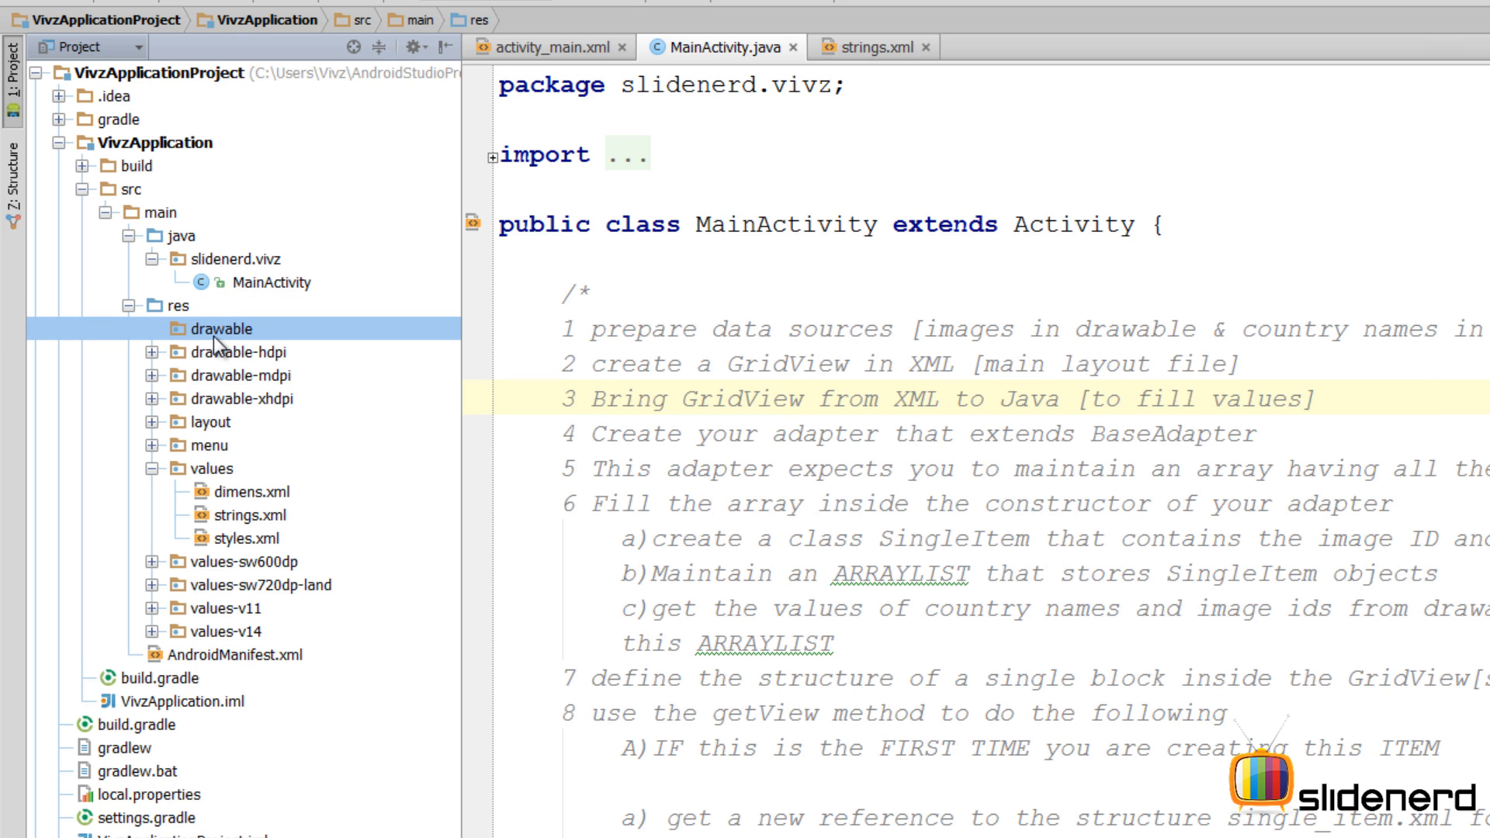
{"action": "left_click", "coordinate": [222, 334]}
Paste the ten flag images into drawable, confirm the copy, and step through them.
{"action": "key", "text": "ctrl+v"}
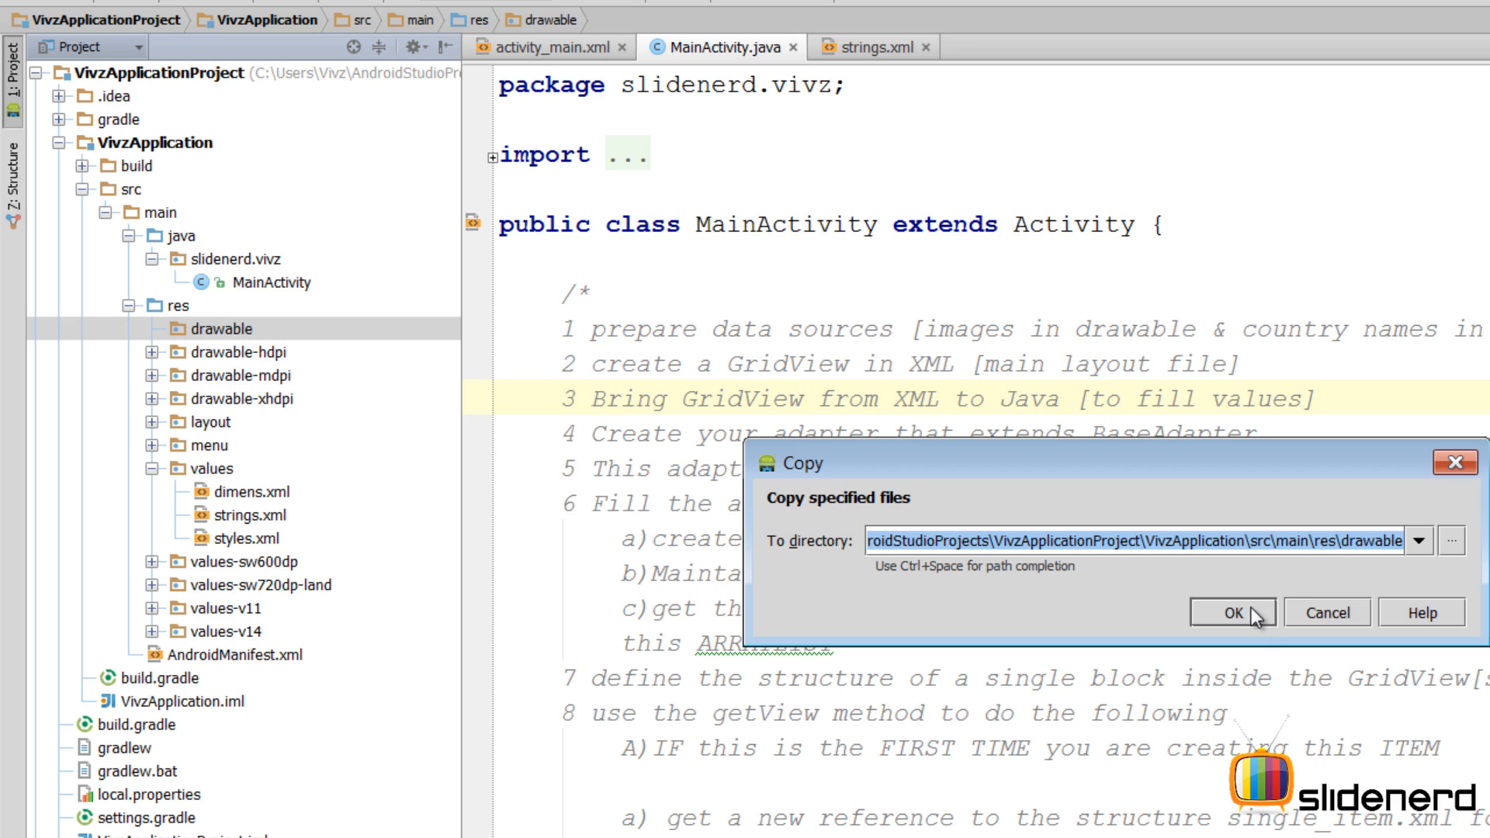
{"action": "left_click", "coordinate": [1233, 612]}
{"action": "key", "text": "Down"}
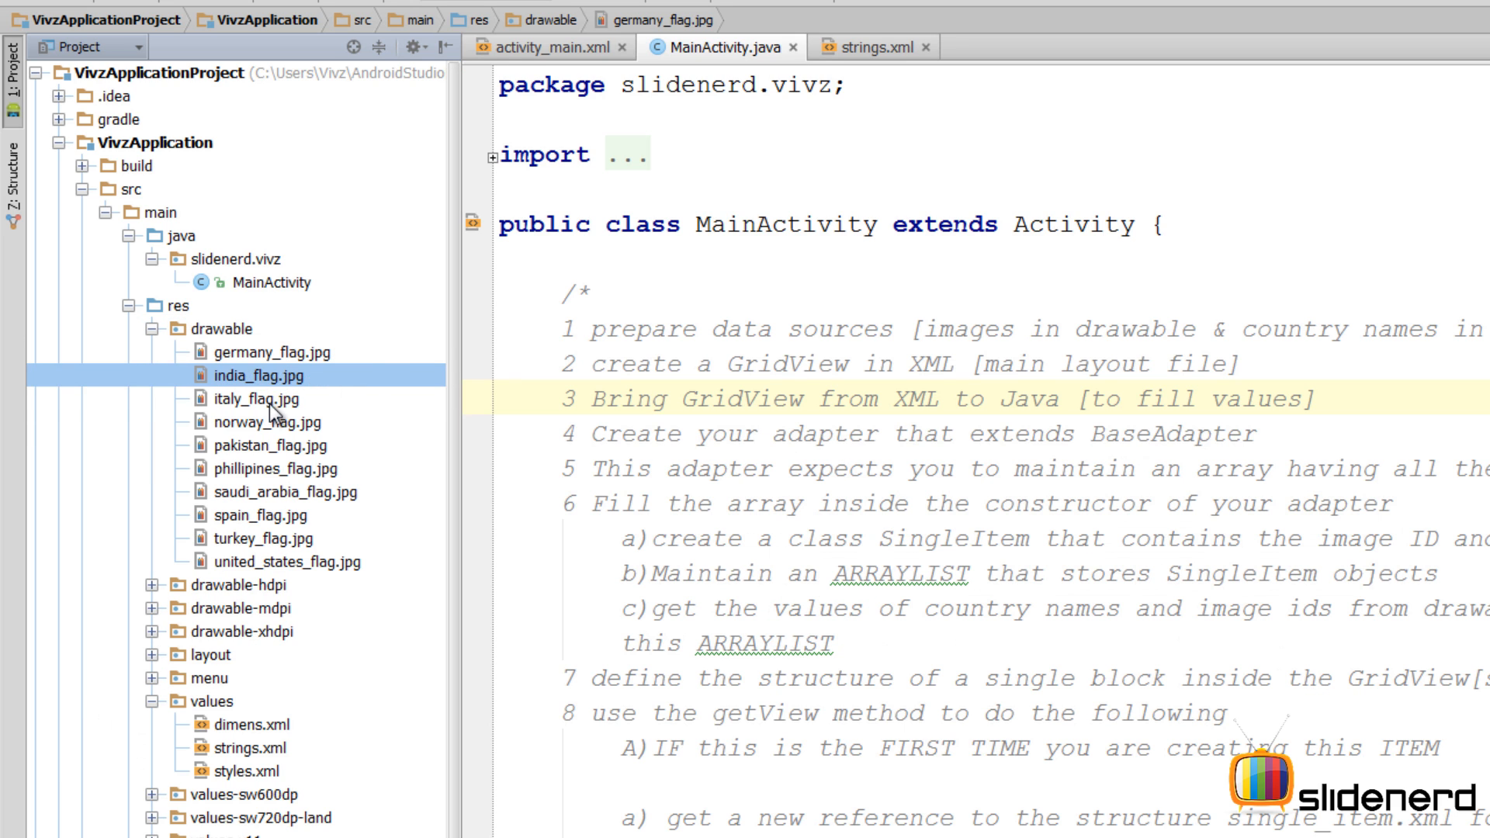
{"action": "key", "text": "Down"}
{"action": "key", "text": "Down"}
{"action": "key", "text": "Down"}
{"action": "key", "text": "Down"}
{"action": "key", "text": "Down"}
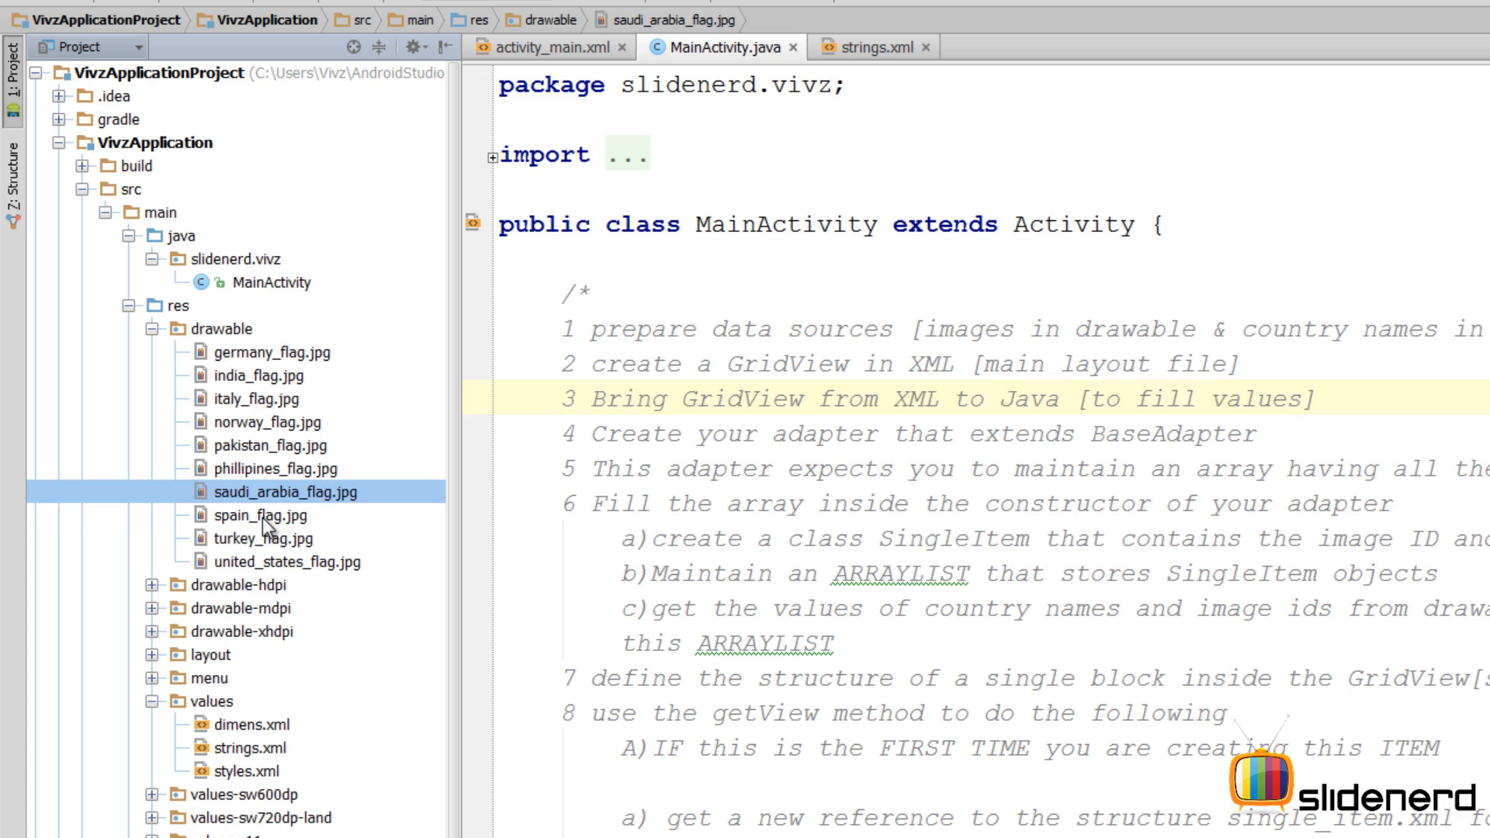
{"action": "key", "text": "Down"}
{"action": "key", "text": "Down"}
{"action": "key", "text": "Down"}
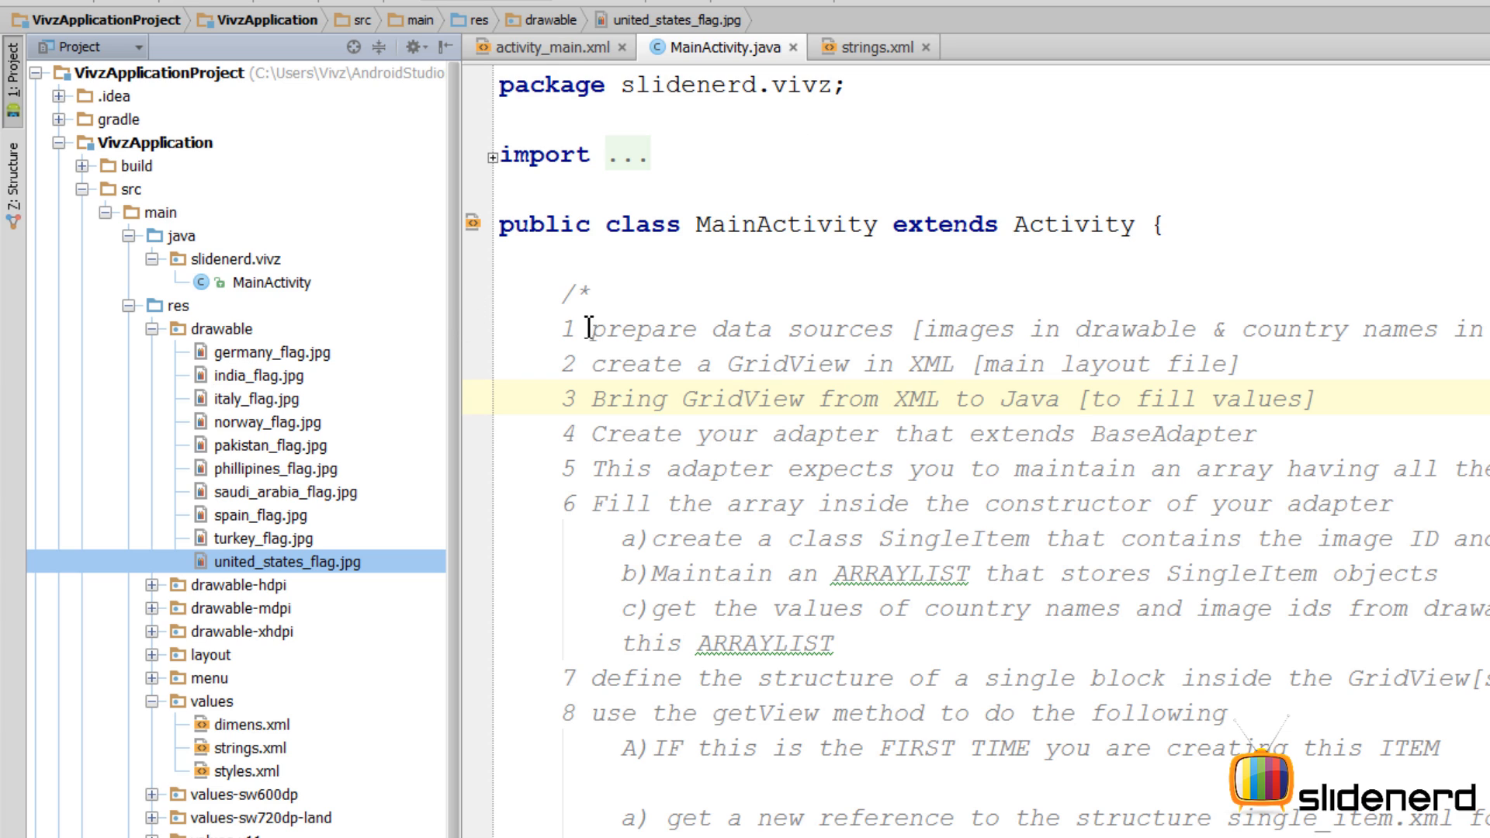
Highlight 'country names' in step 1 and switch to strings.xml.
{"action": "left_click_drag", "start_coordinate": [1245, 328], "coordinate": [1432, 327]}
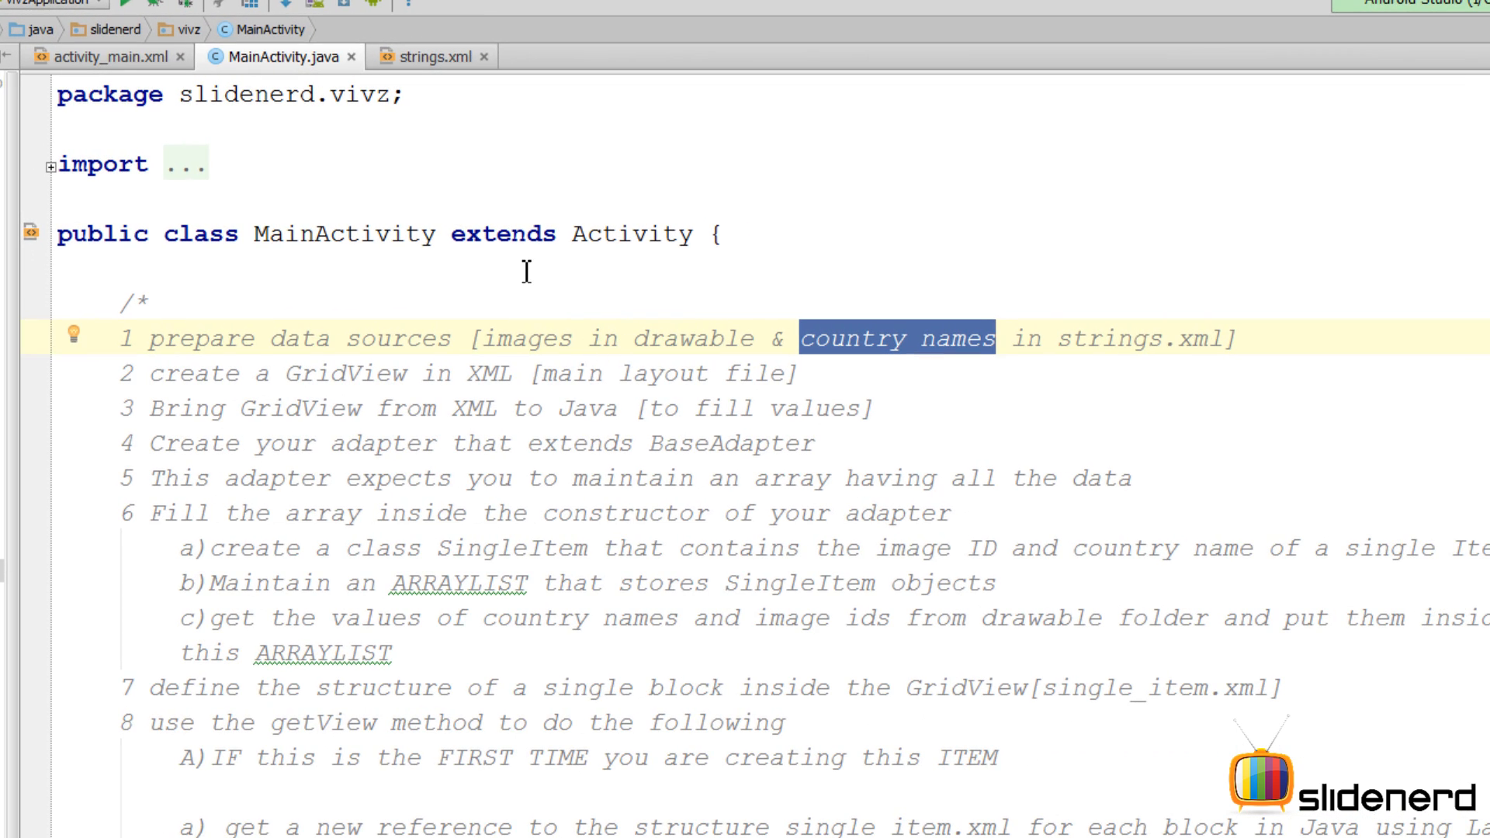
{"action": "left_click", "coordinate": [427, 59]}
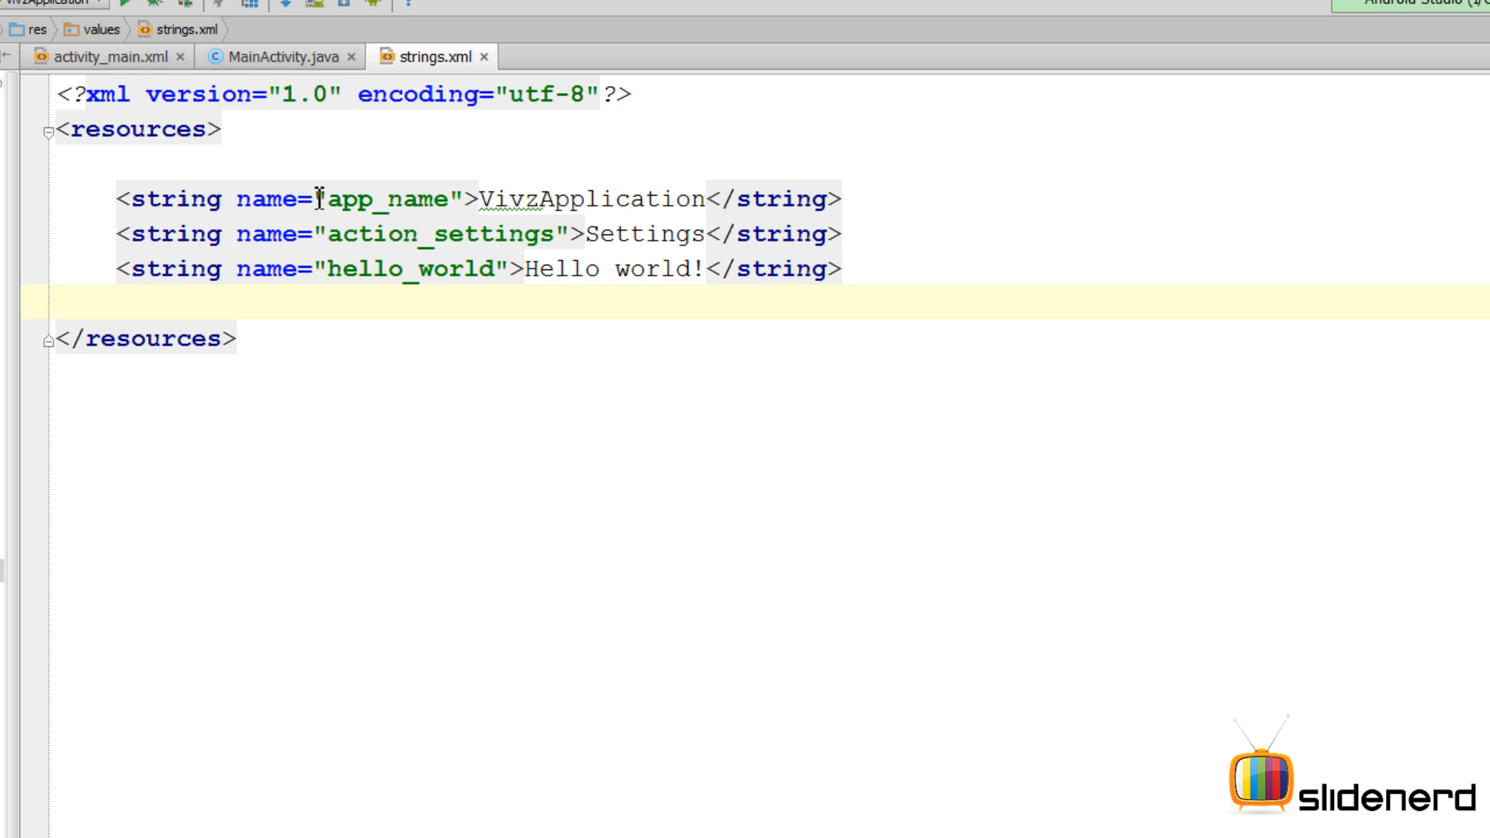
Add a string-array named country_names below the existing strings in strings.xml.
{"action": "left_click_drag", "start_coordinate": [326, 200], "coordinate": [461, 196]}
{"action": "left_click", "coordinate": [378, 272]}
{"action": "left_click", "coordinate": [287, 268]}
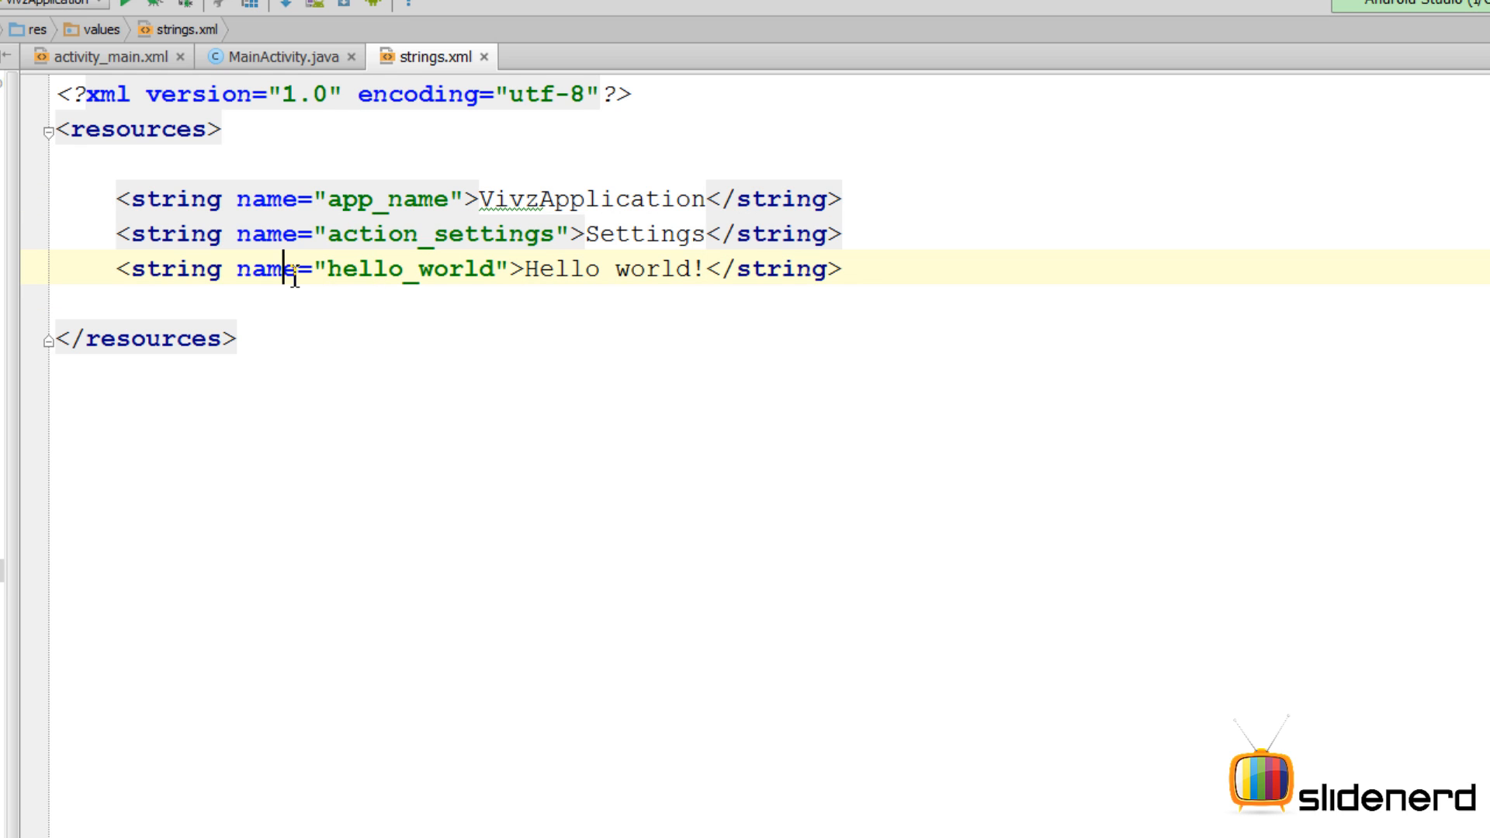
{"action": "double_click", "coordinate": [286, 269]}
{"action": "left_click", "coordinate": [419, 306]}
{"action": "type", "text": "<s"}
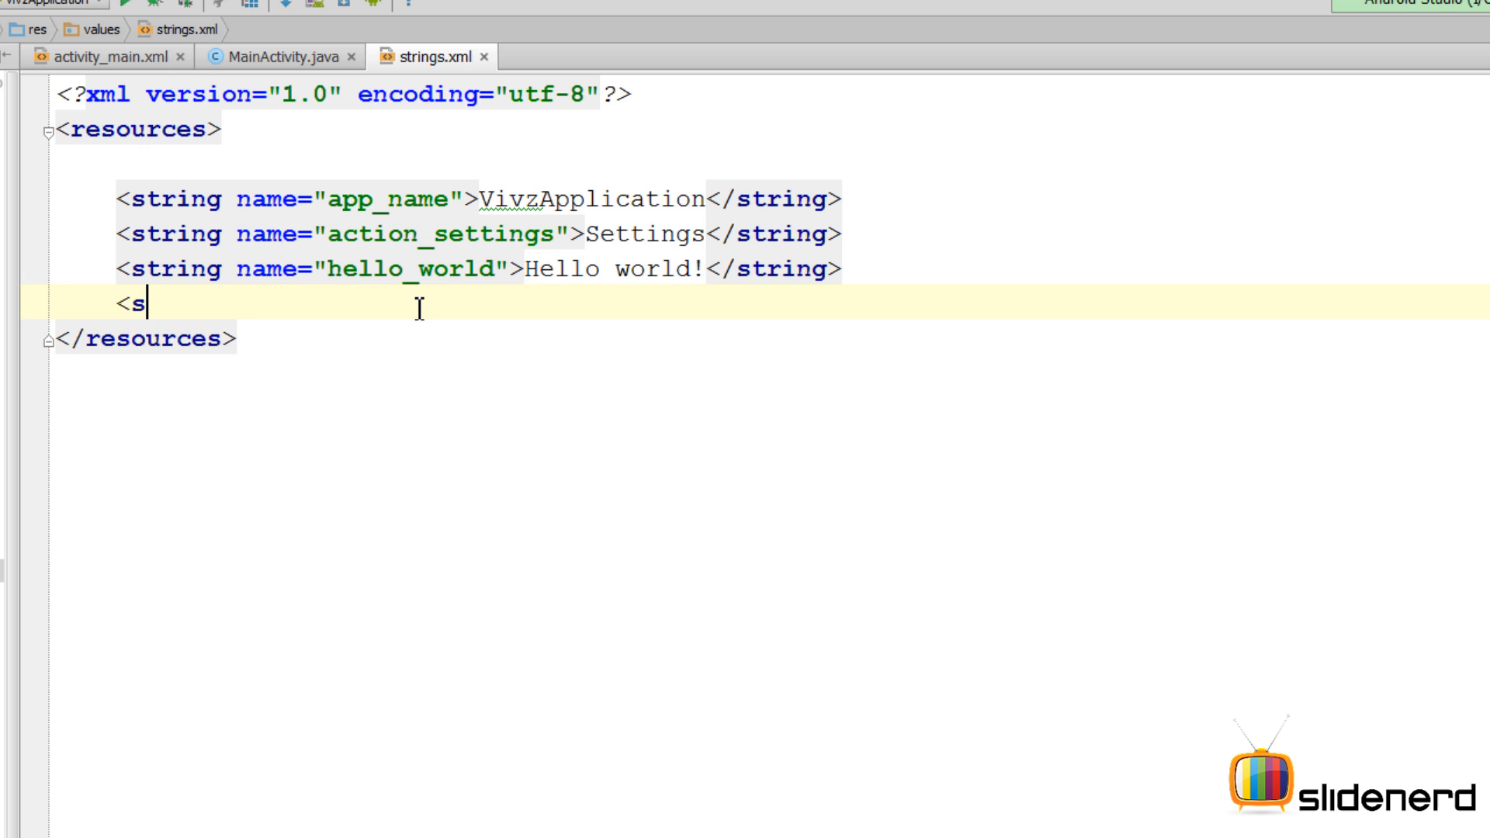
{"action": "key", "text": "Return"}
{"action": "type", "text": "></string-array>"}
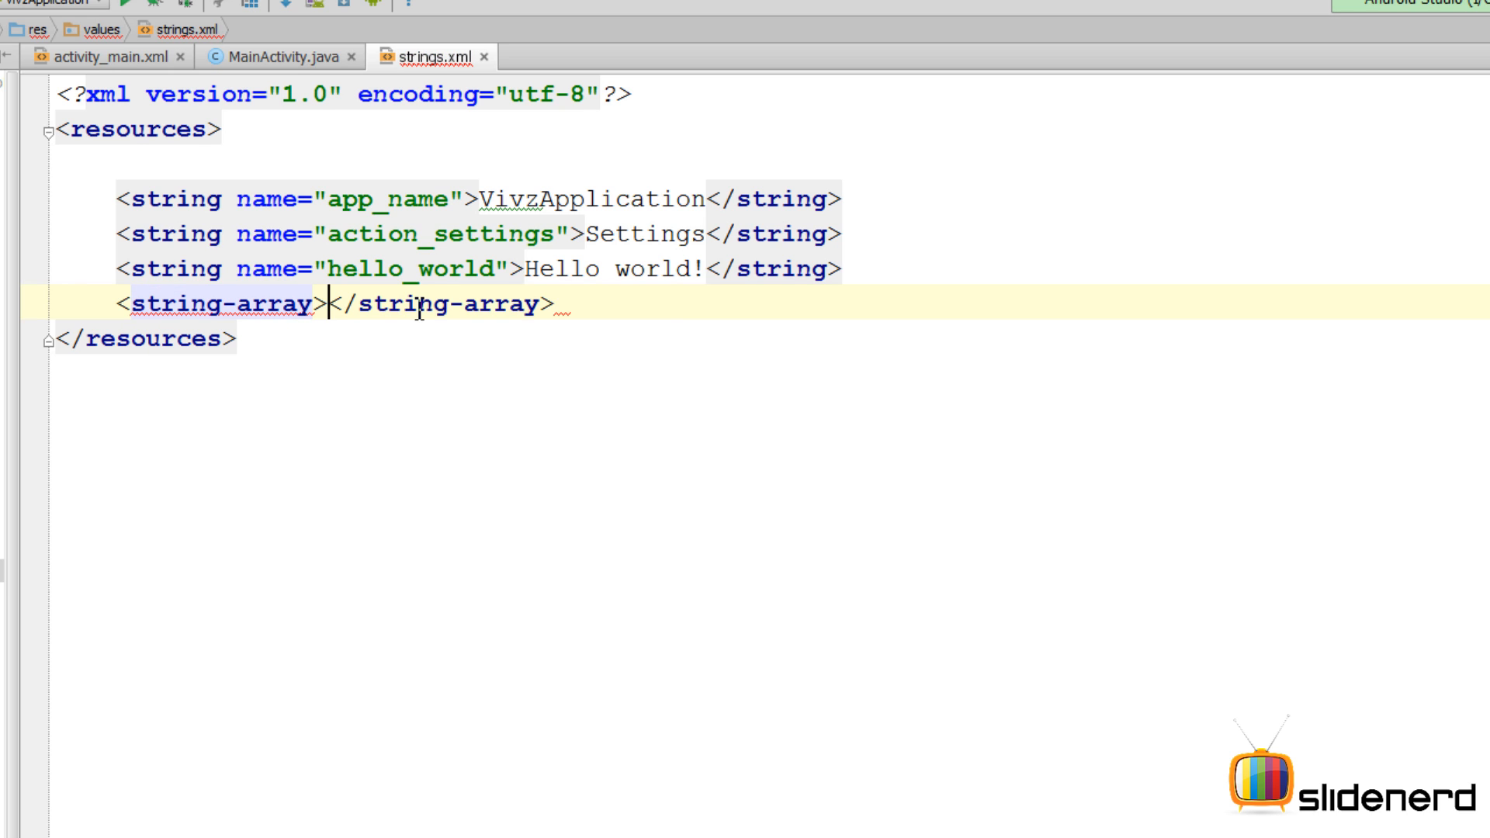
{"action": "key", "text": "Return"}
{"action": "type", "text": "na>"}
{"action": "key", "text": "Return"}
{"action": "type", "text": "coun"}
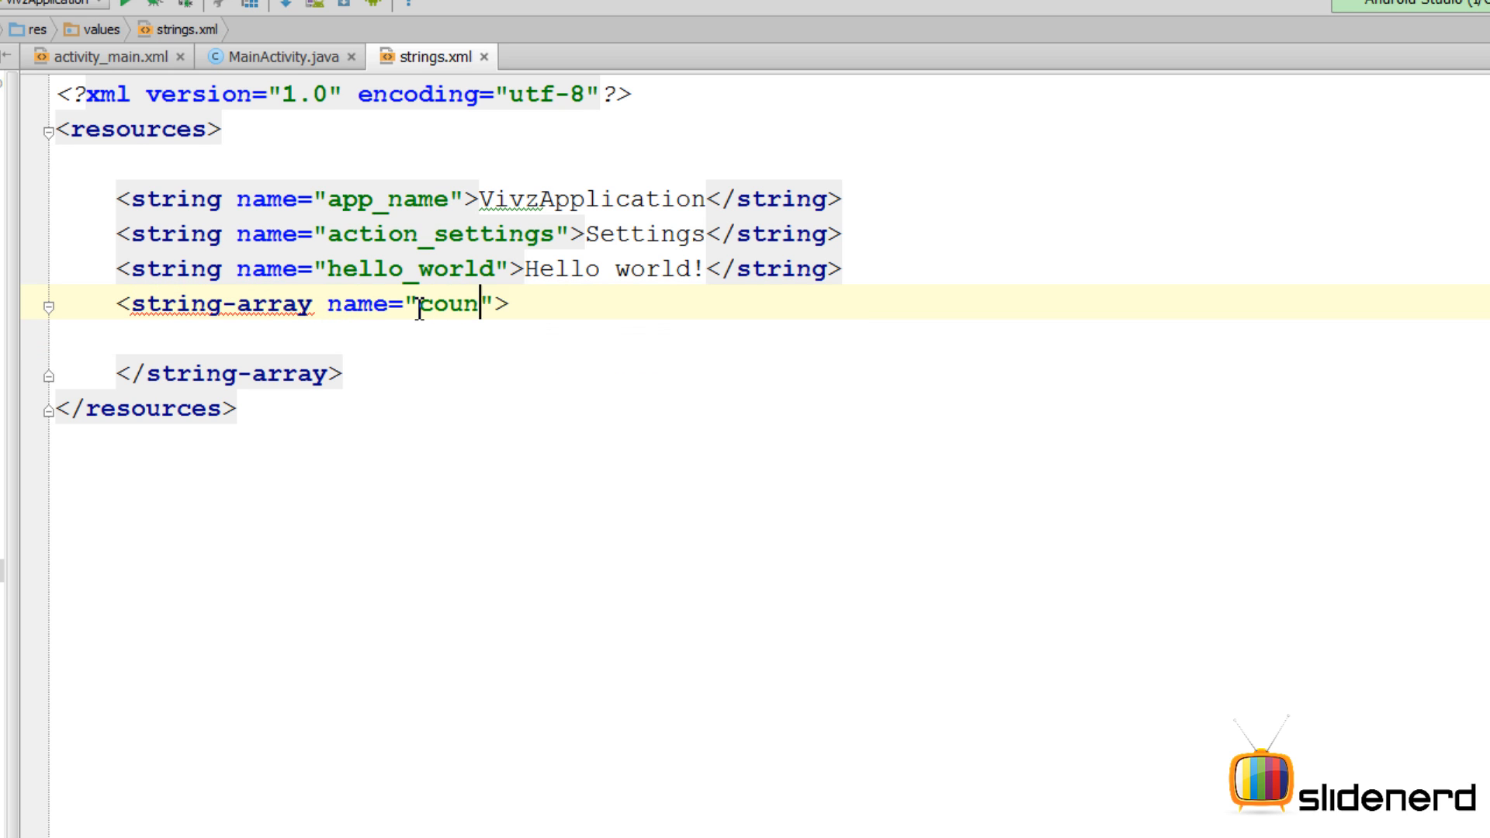
{"action": "type", "text": "try_names"}
{"action": "key", "text": "Return"}
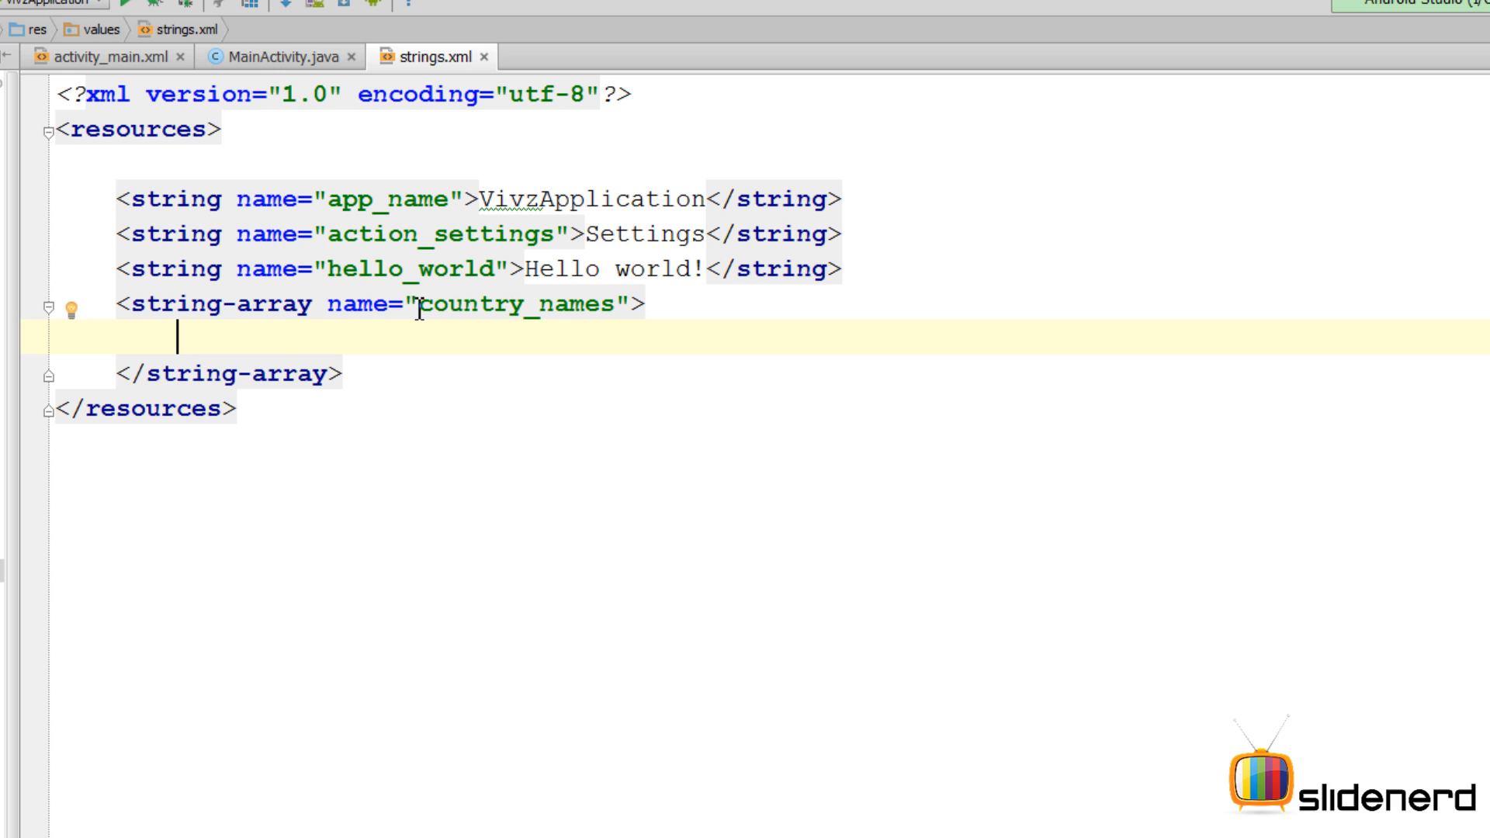
{"action": "type", "text": "<"}
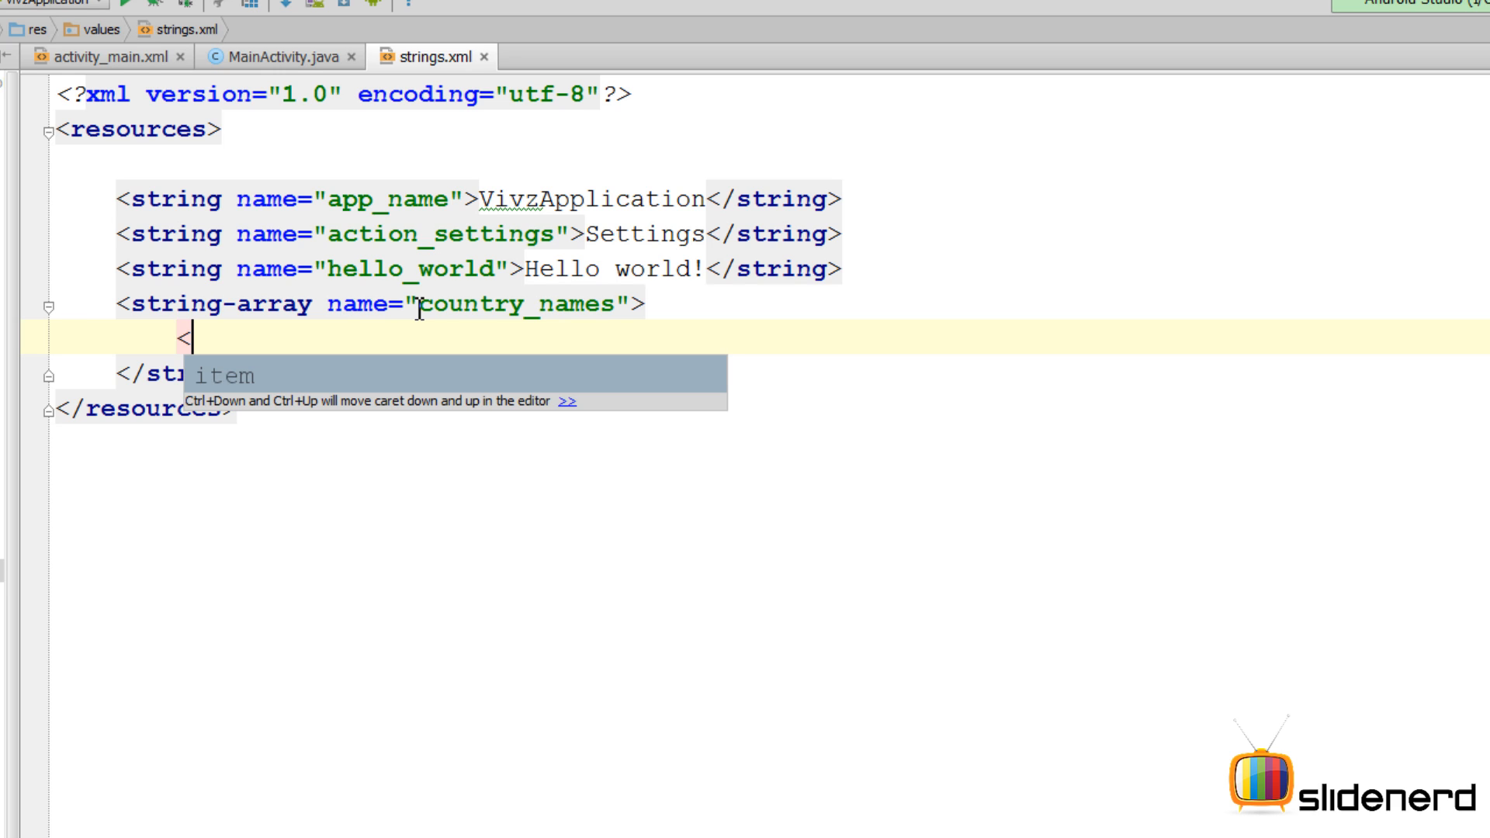
{"action": "type", "text": "item>Germany</item>"}
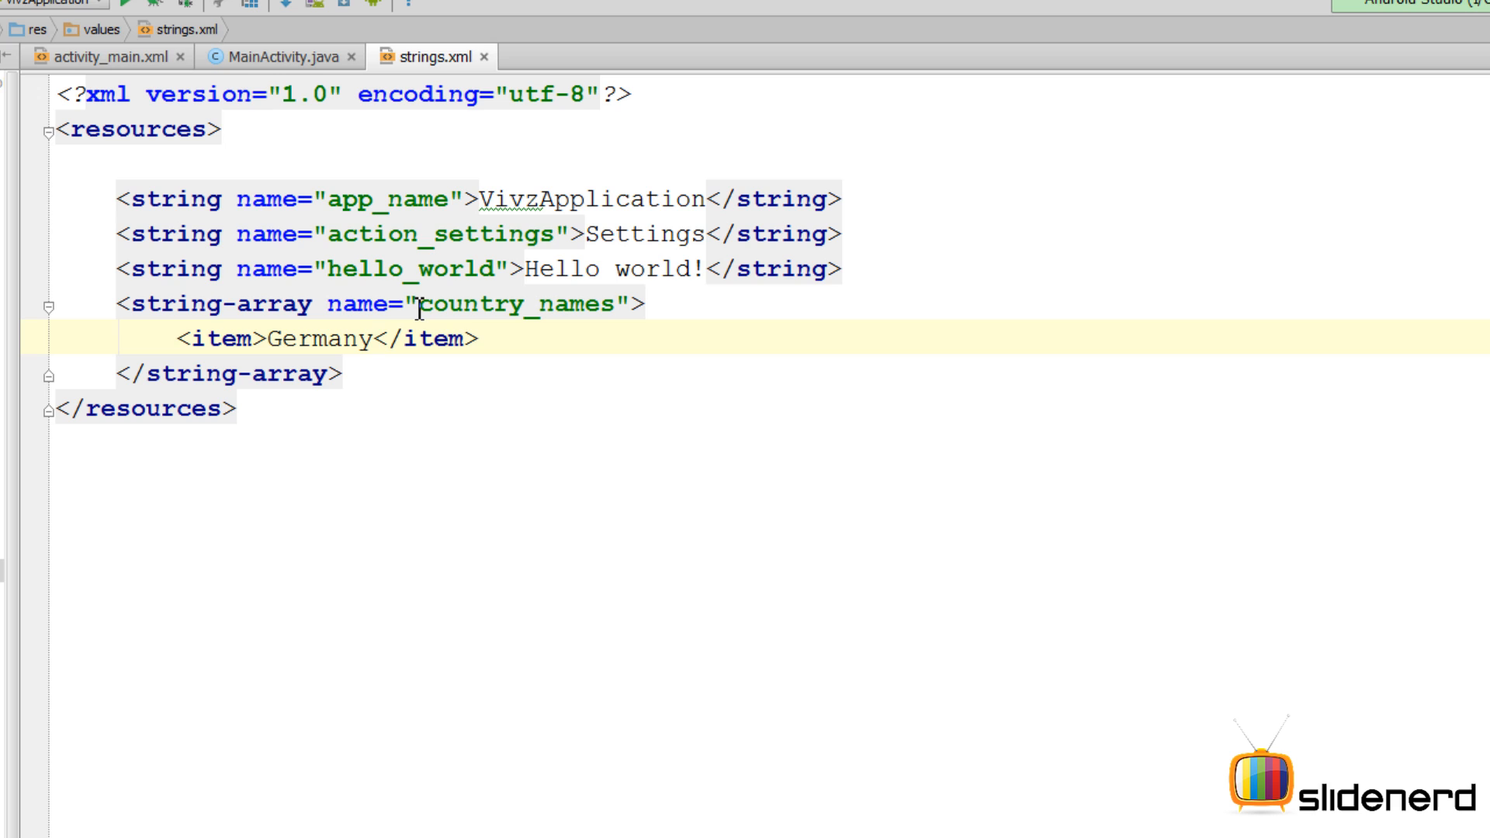
Replace the Germany item with the ten pasted country items and review the array.
{"action": "left_click", "coordinate": [178, 338]}
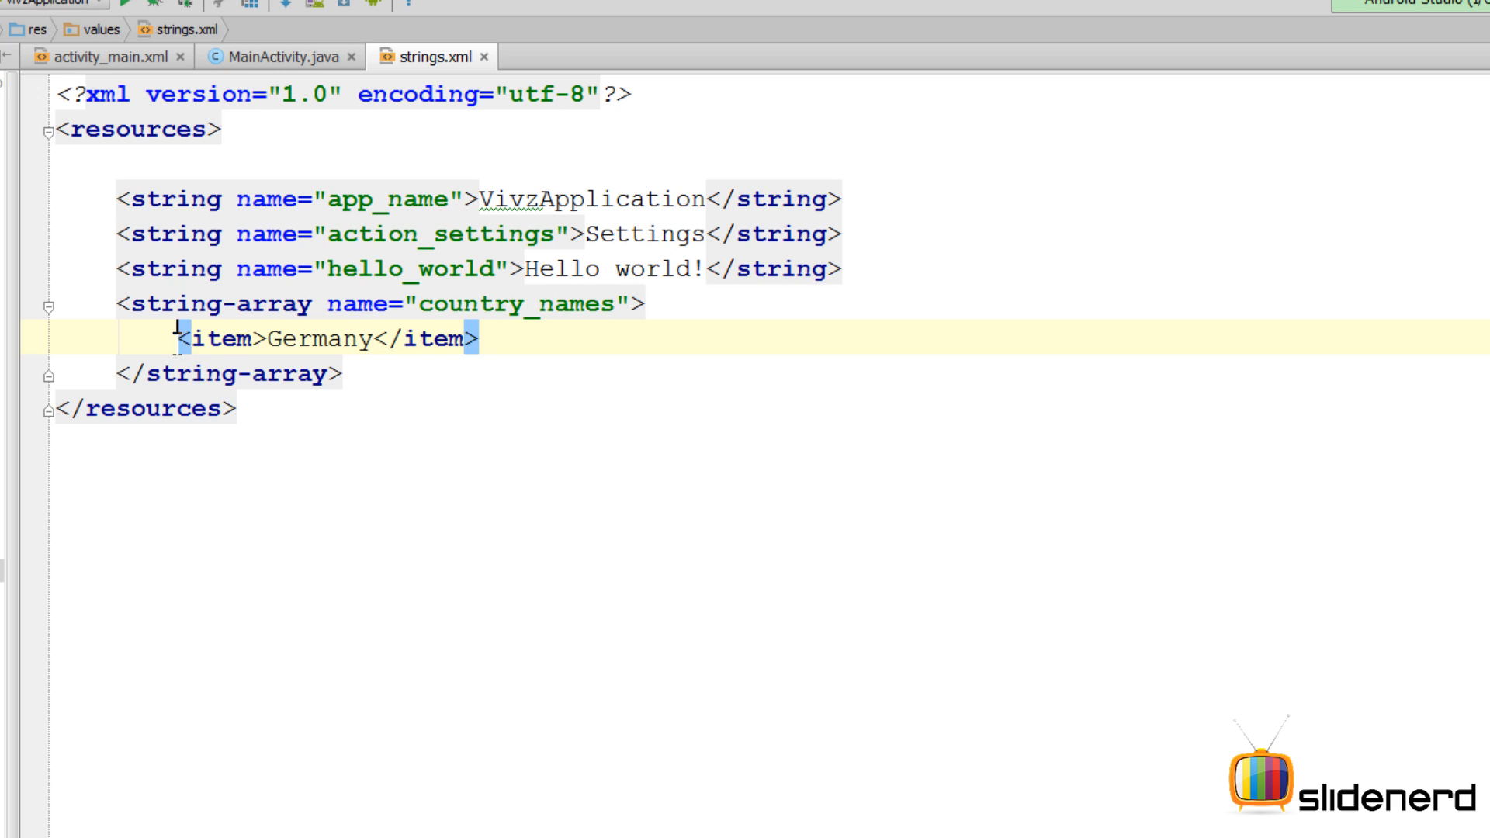
{"action": "left_click_drag", "start_coordinate": [177, 338], "coordinate": [482, 337]}
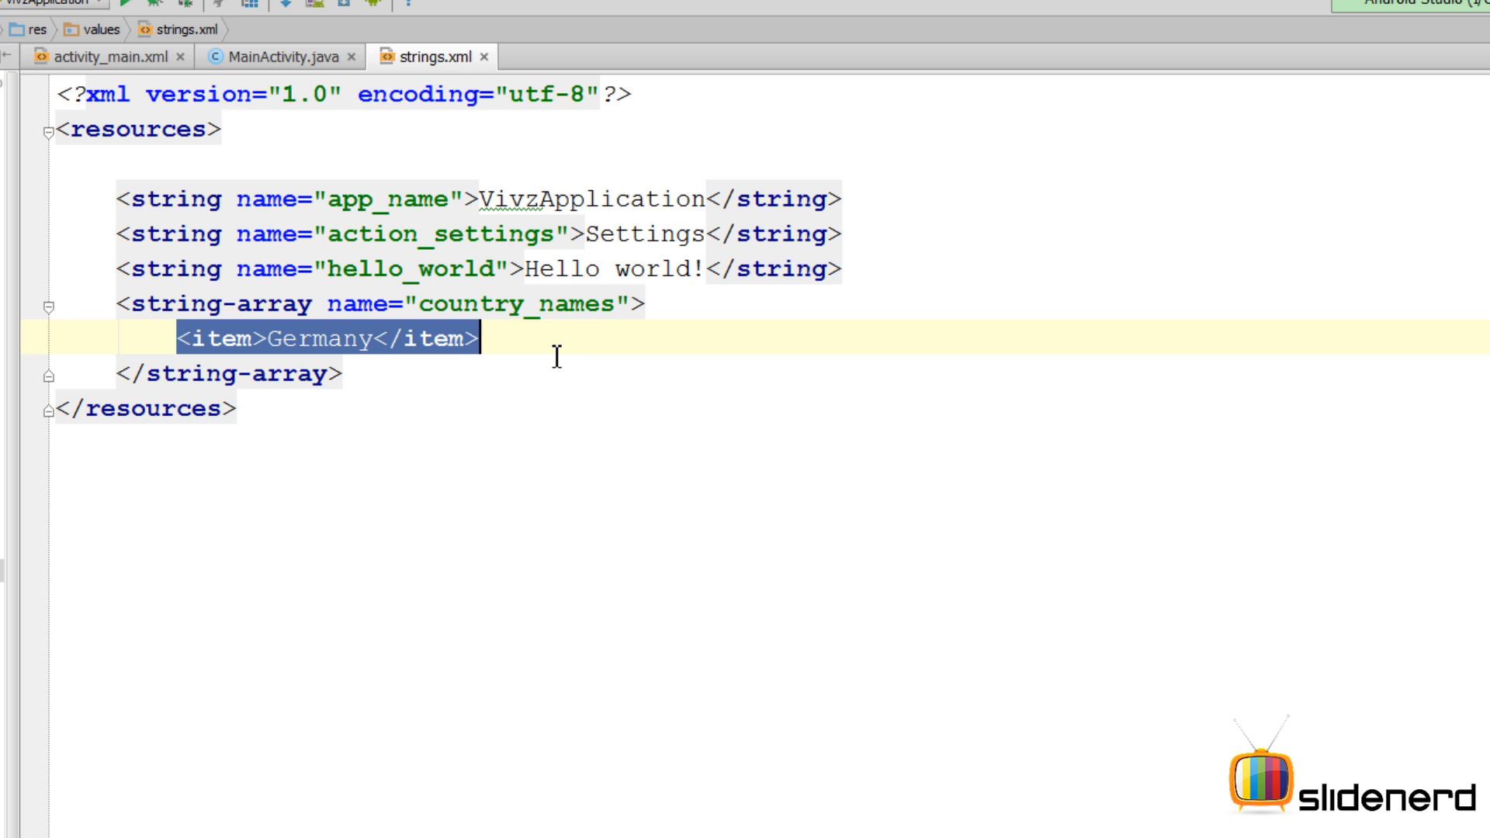
{"action": "type", "text": "<item>Germany</item>         <item>India</item>         <item>Italy</item>         <item>Norway</item>         <item>Pakistan</item>         <item>Philippines</item>         <item>Saudi Arabia</item>         <item>Spain</item>         <item>Turkey</item>         <item>United States</item>"}
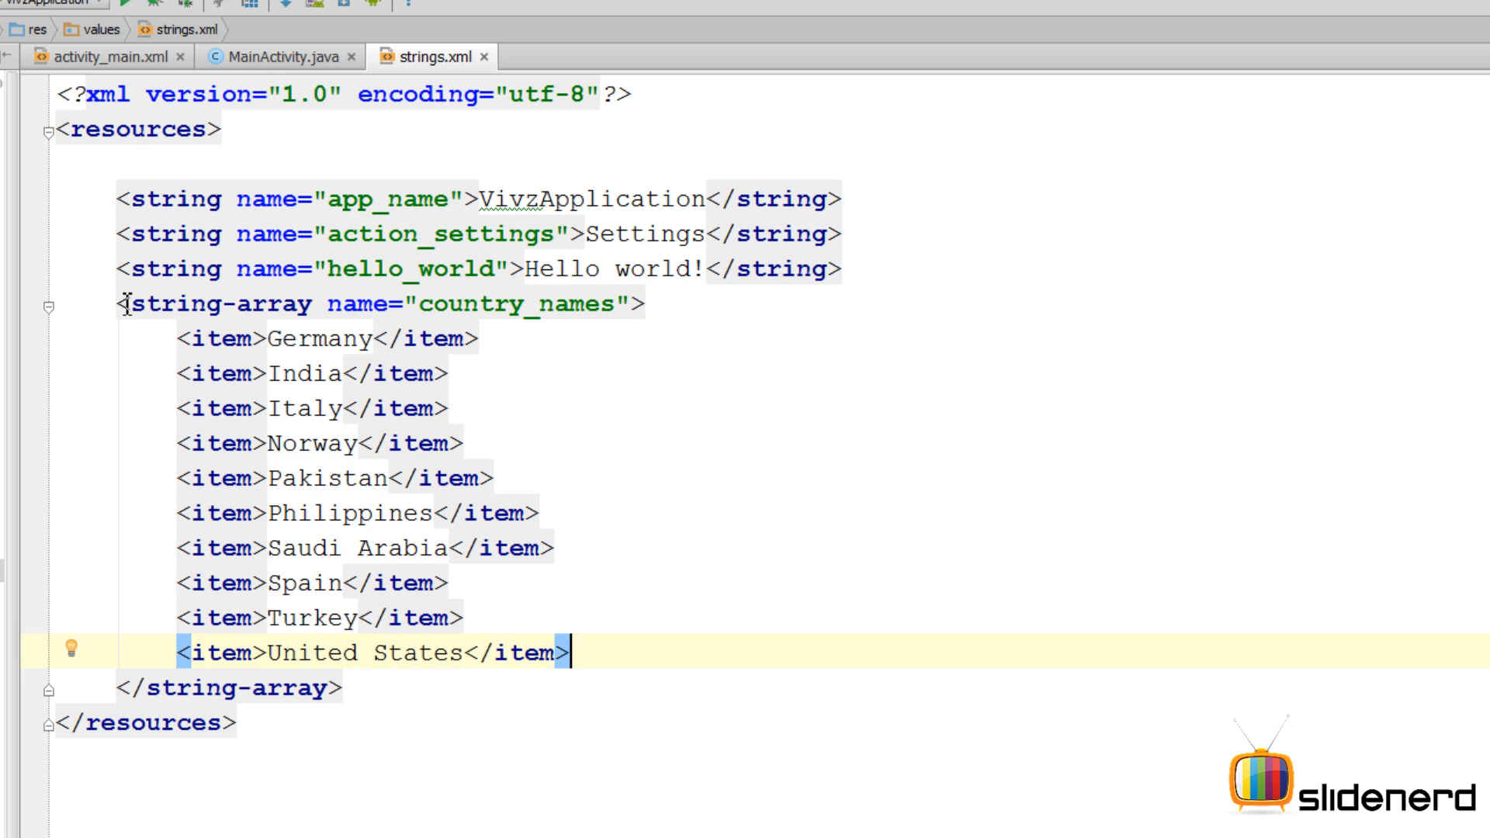
{"action": "left_click_drag", "start_coordinate": [126, 304], "coordinate": [665, 679]}
{"action": "left_click", "coordinate": [388, 547]}
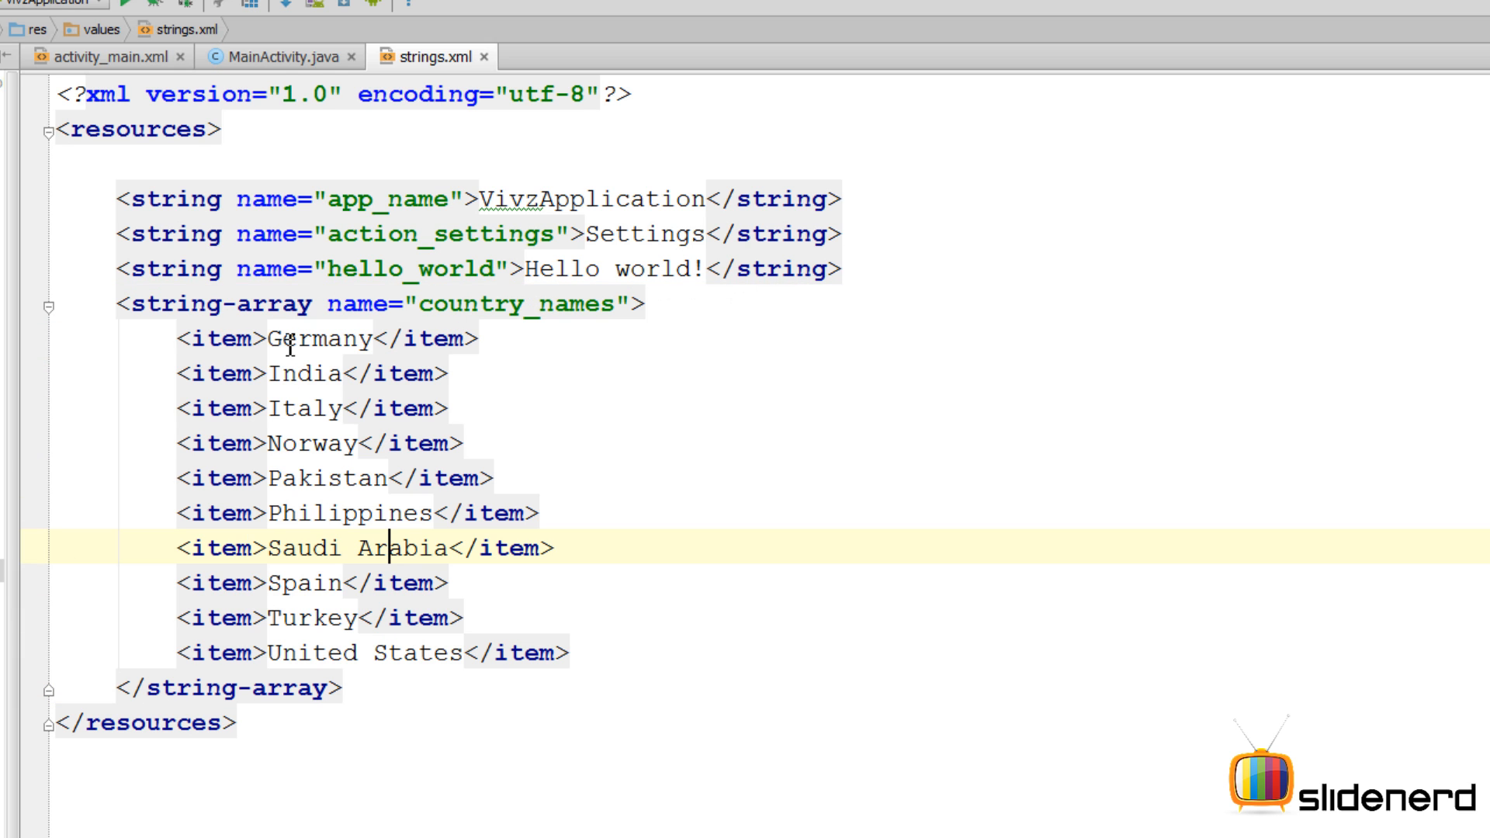
{"action": "left_click", "coordinate": [282, 374]}
{"action": "left_click", "coordinate": [298, 479]}
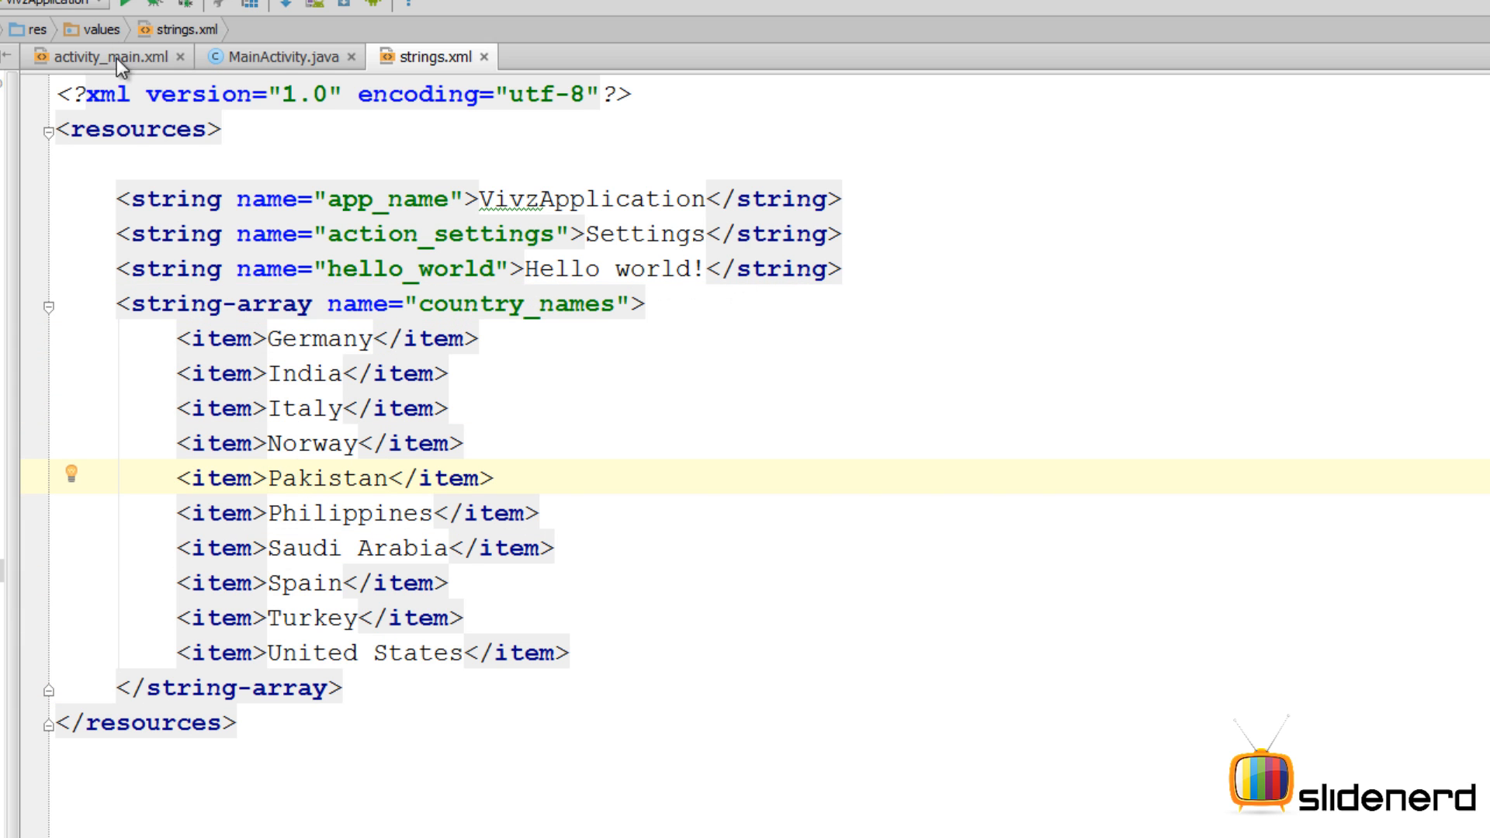
Return to MainActivity.java with the caret in the step 1 comment.
{"action": "left_click", "coordinate": [274, 59]}
{"action": "left_click", "coordinate": [180, 337]}
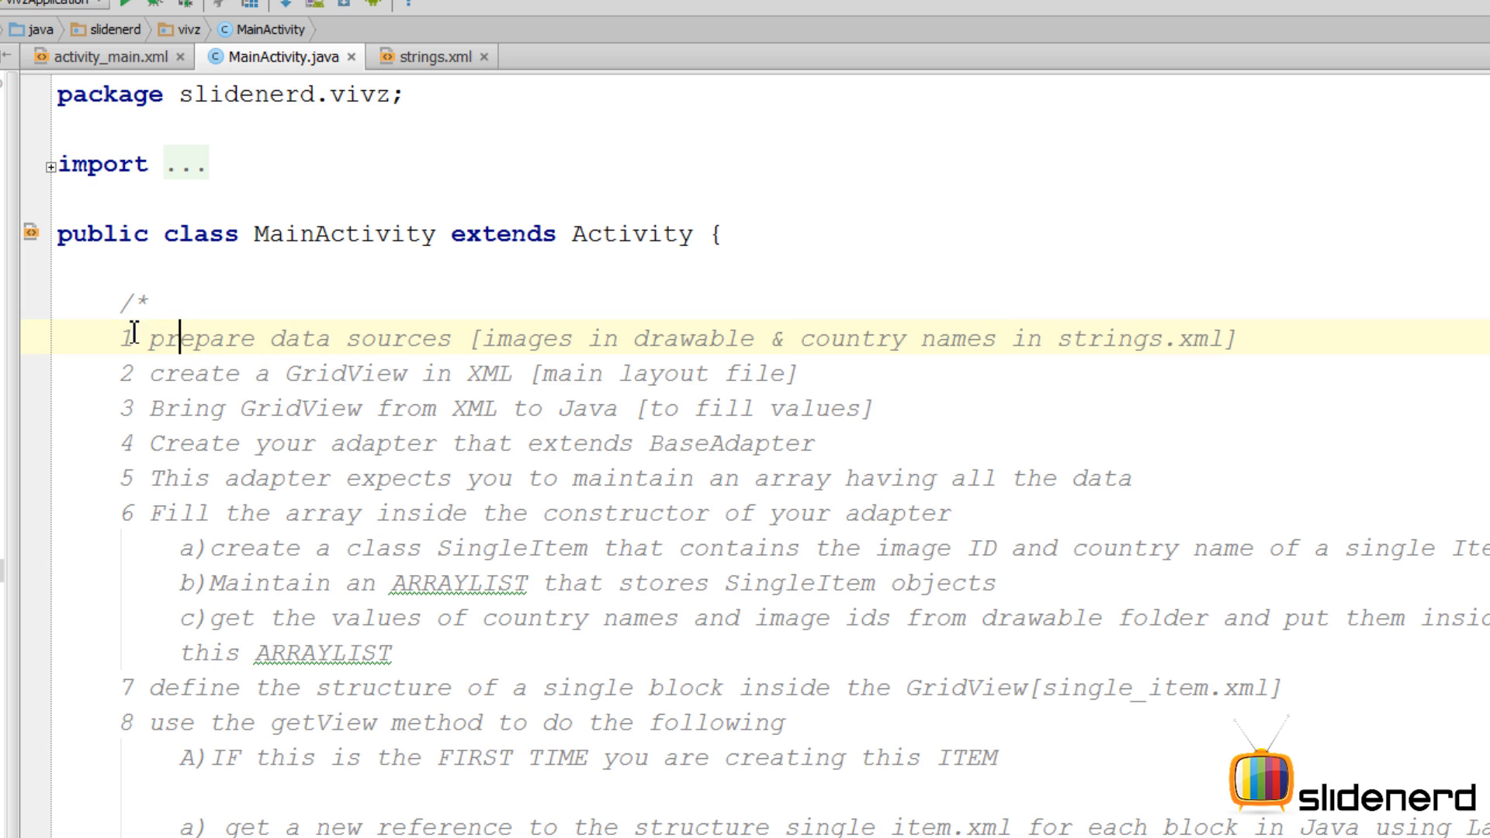
Highlight the plan steps on data sources and 'create a GridView in XML', then switch to activity_main.xml.
{"action": "left_click_drag", "start_coordinate": [124, 337], "coordinate": [1244, 341]}
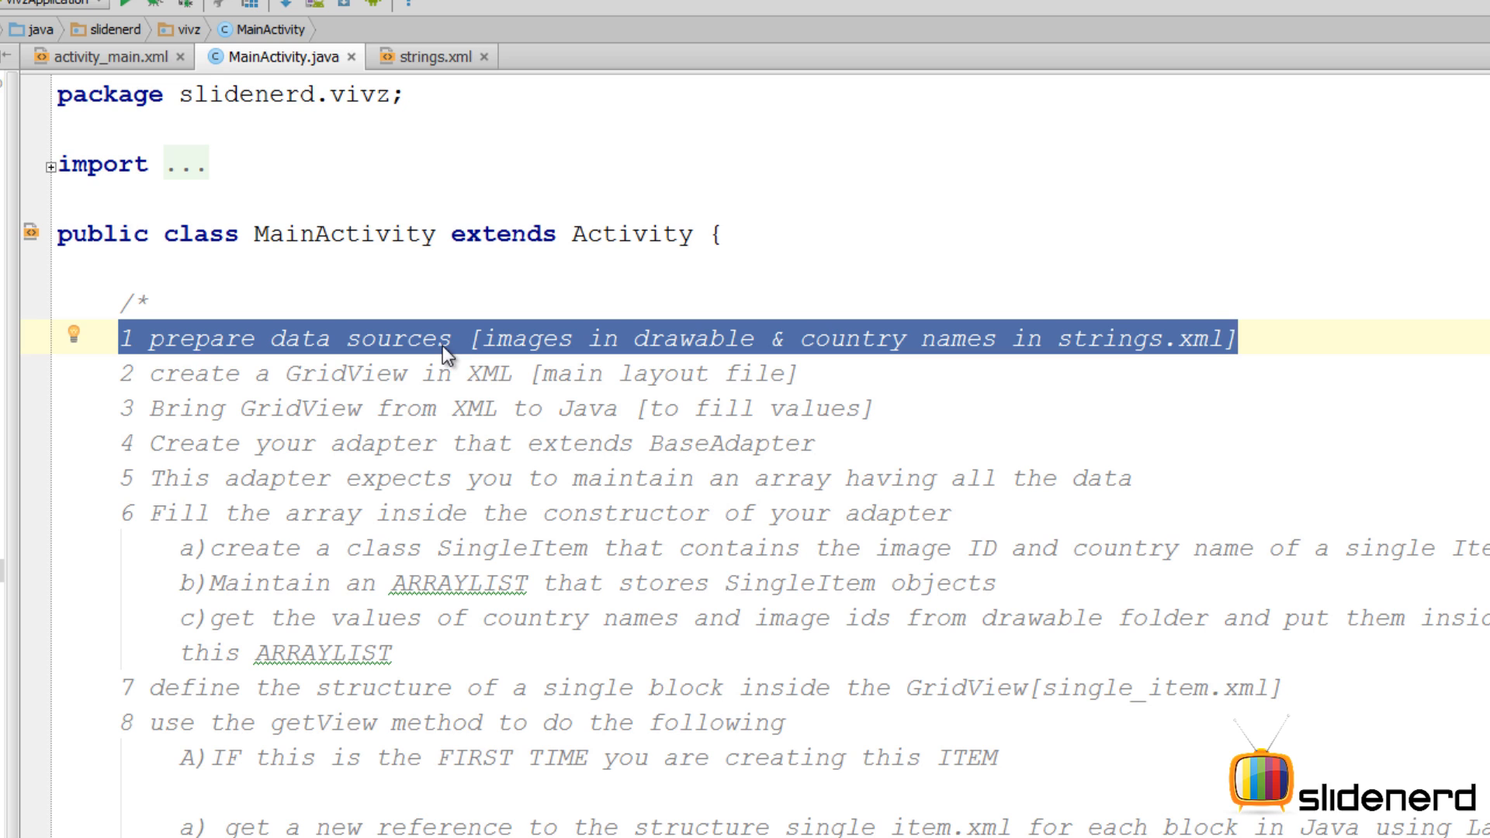
{"action": "left_click", "coordinate": [121, 374]}
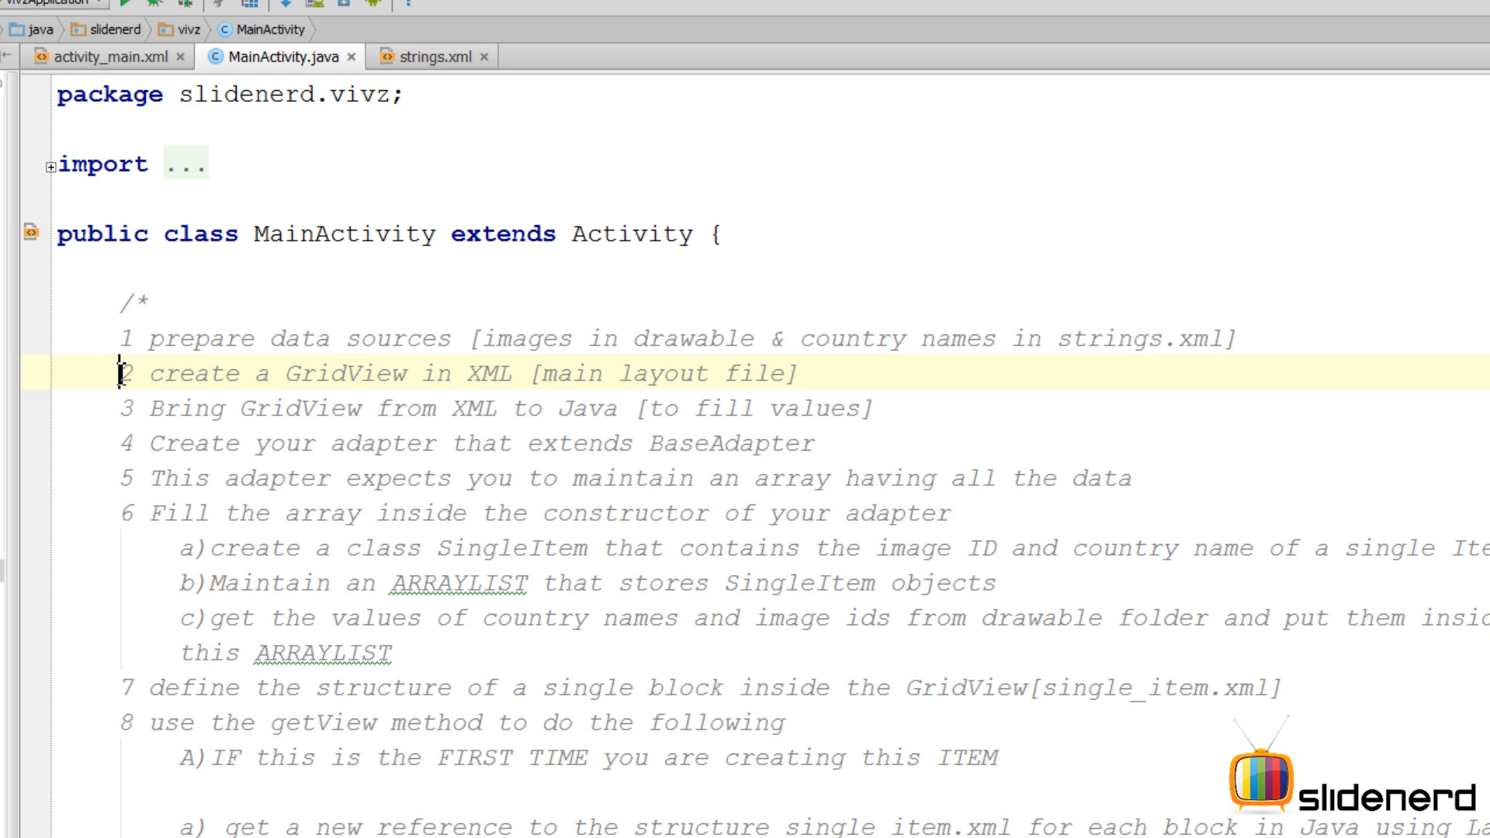
{"action": "left_click_drag", "start_coordinate": [122, 374], "coordinate": [536, 373]}
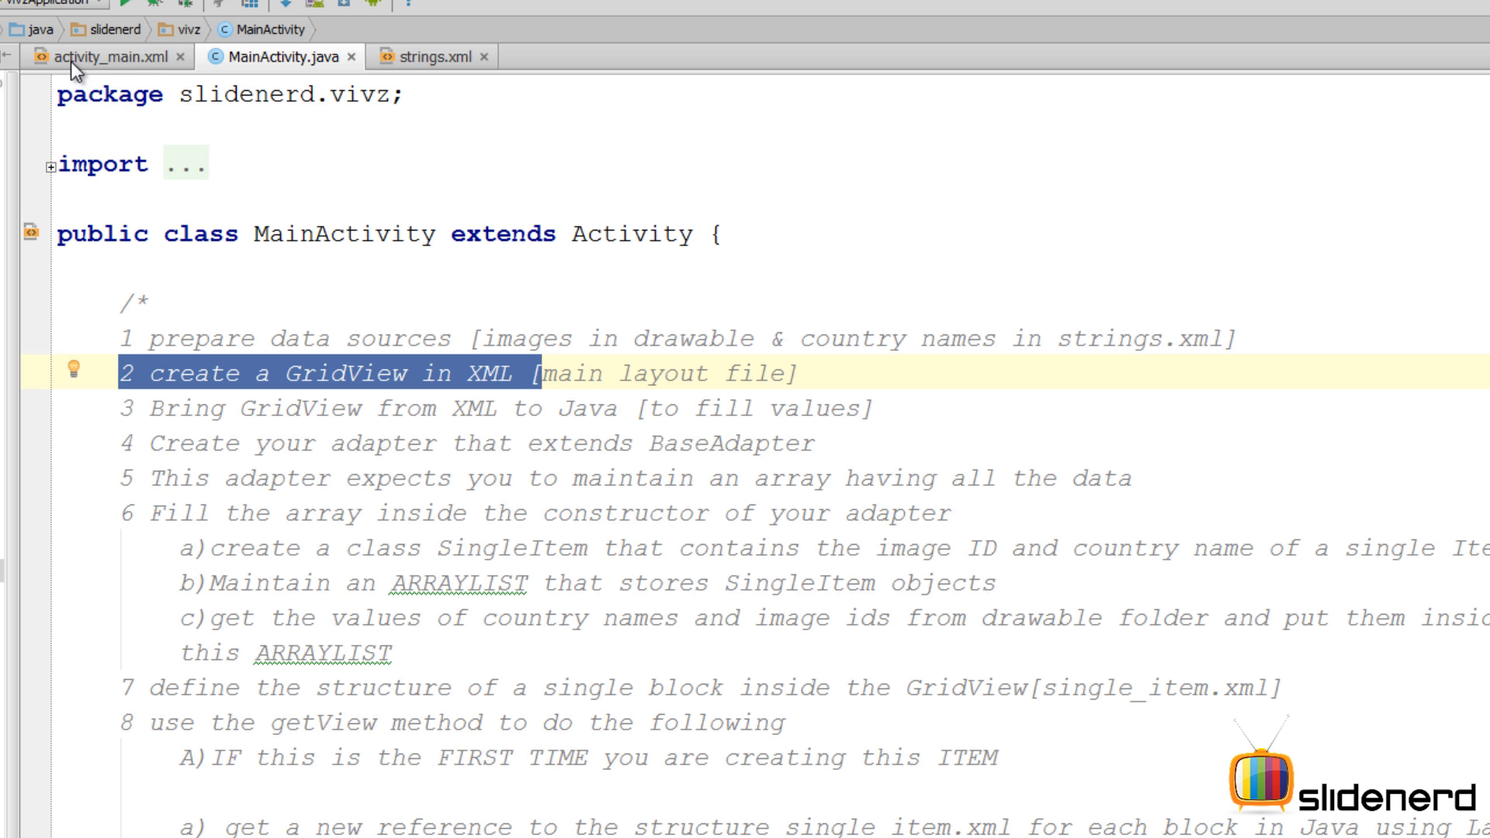
{"action": "left_click", "coordinate": [128, 56]}
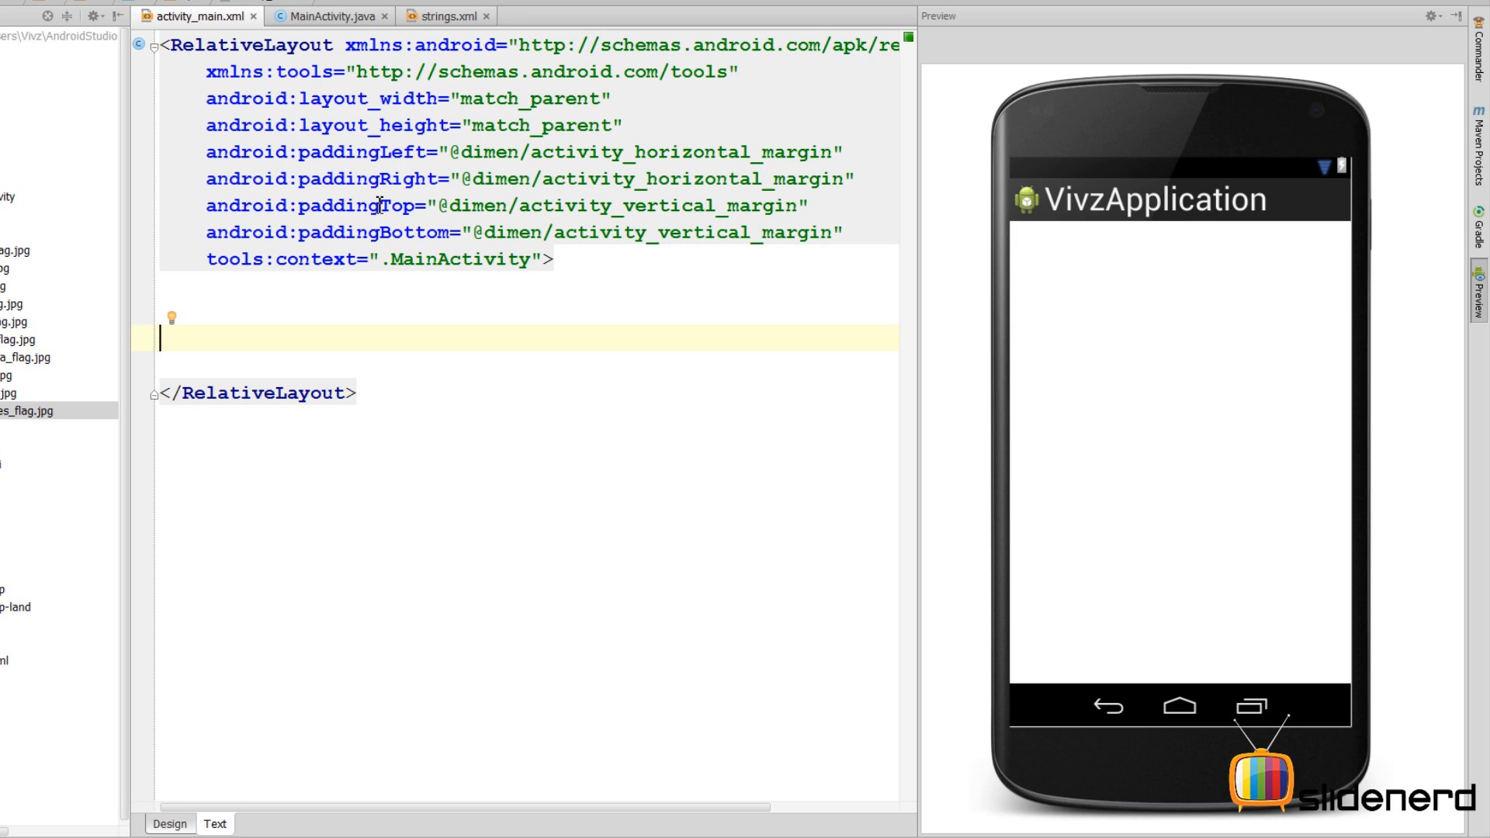
Drag a GridView from the Design palette onto the screen and return to the Text view.
{"action": "left_click", "coordinate": [170, 825]}
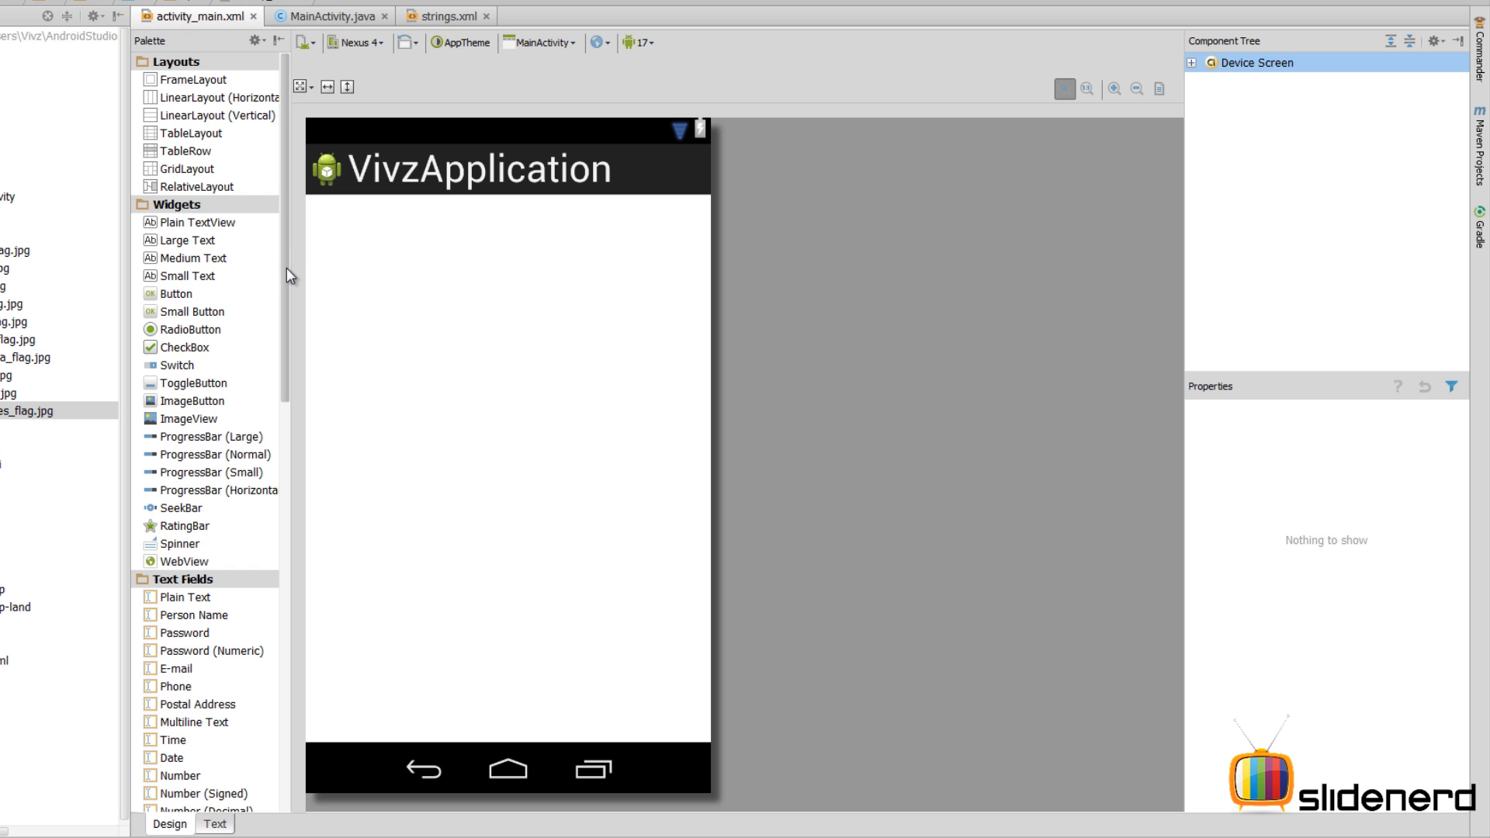
{"action": "scroll", "coordinate": [287, 268], "scroll_direction": "down", "scroll_amount": 5}
{"action": "scroll", "coordinate": [275, 362], "scroll_direction": "down", "scroll_amount": 5}
{"action": "scroll", "coordinate": [275, 361], "scroll_direction": "down", "scroll_amount": 2}
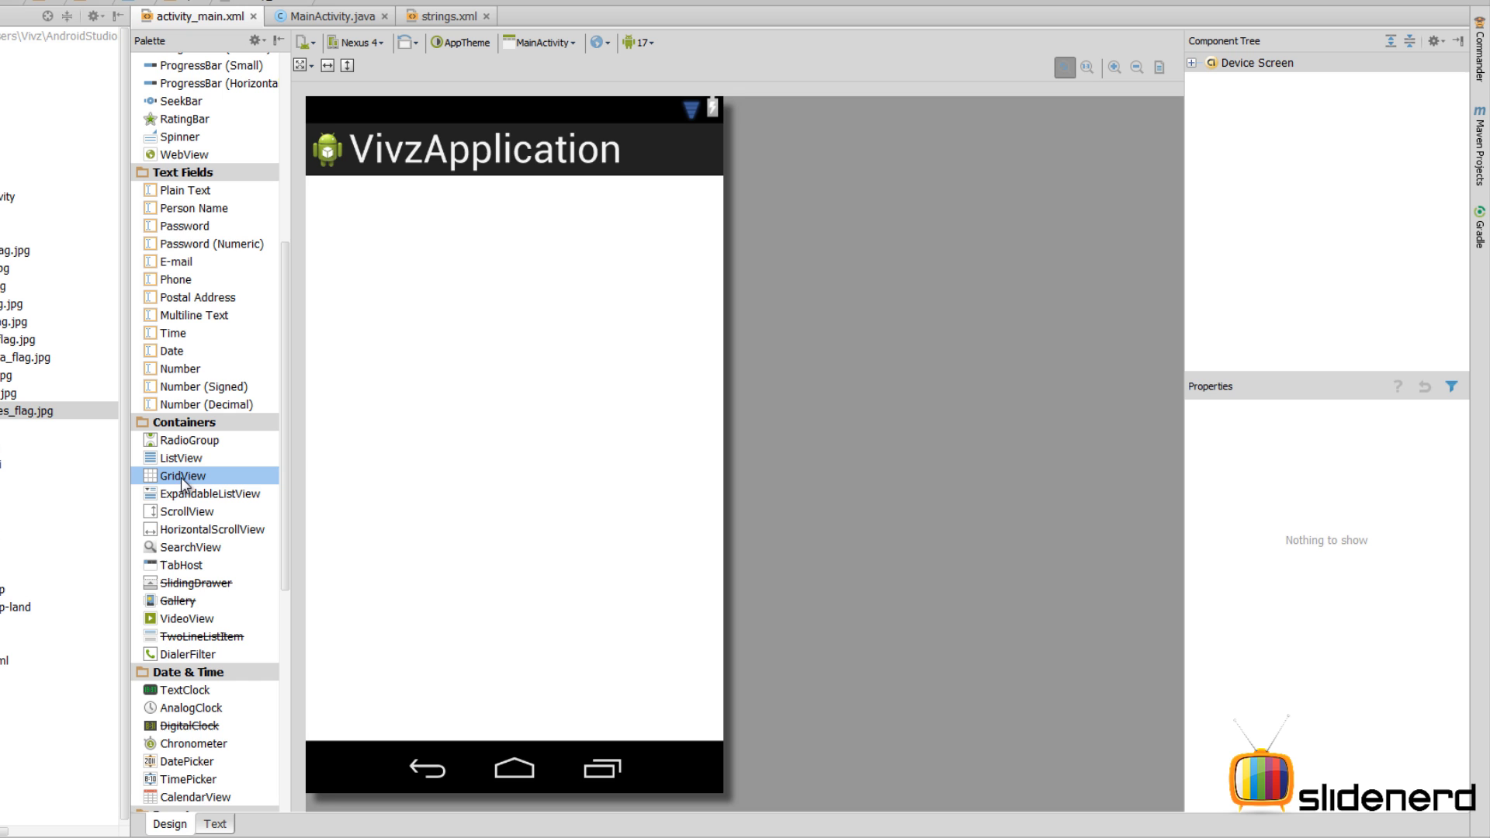
{"action": "mouse_move", "coordinate": [183, 476]}
{"action": "left_mouse_down"}
{"action": "mouse_move", "coordinate": [388, 444]}
{"action": "mouse_move", "coordinate": [350, 212]}
{"action": "left_mouse_up"}
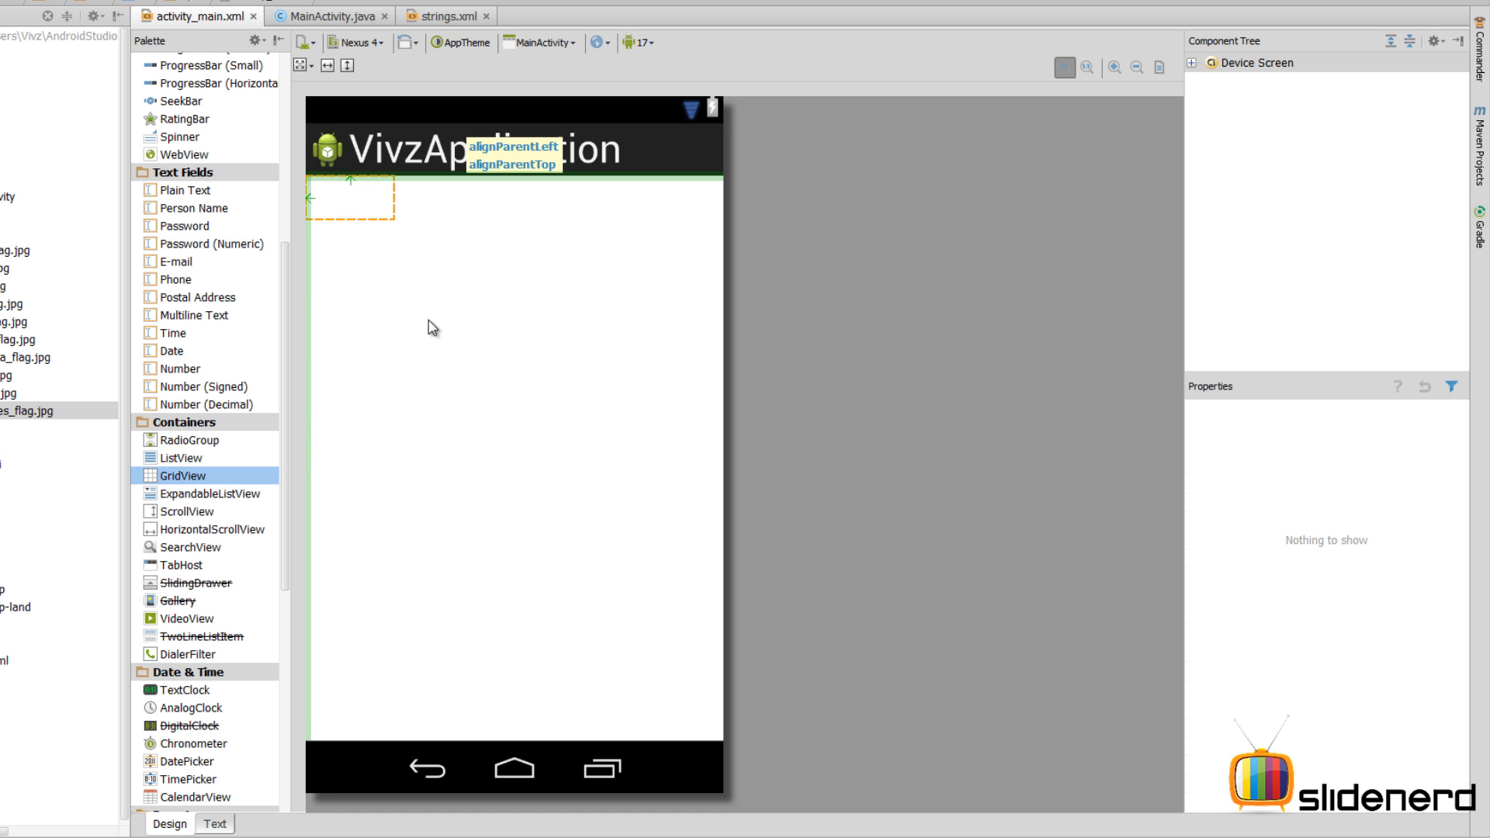
{"action": "left_click", "coordinate": [216, 825]}
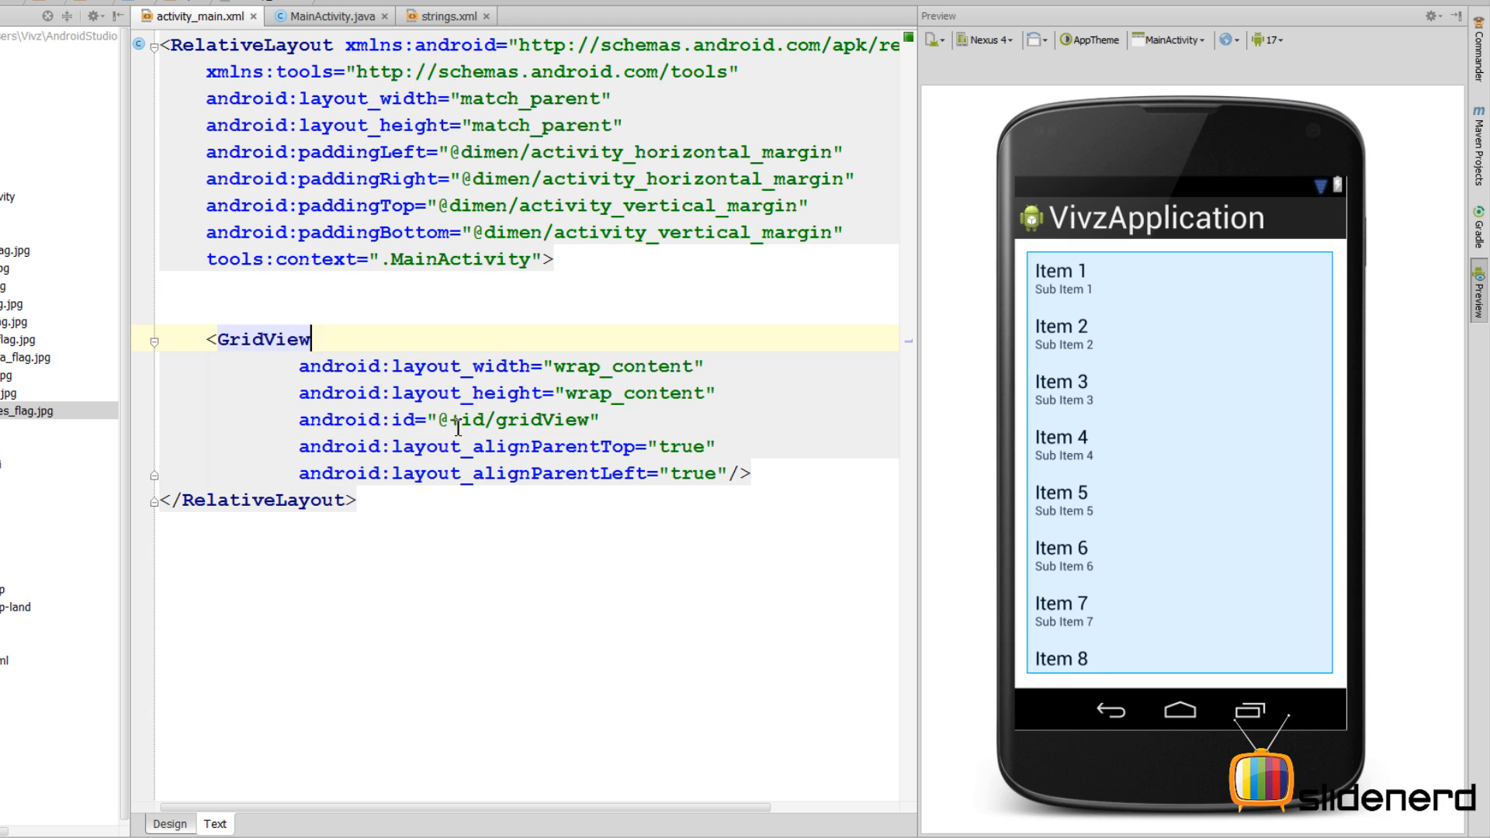
Add android:numColumns="auto_fit" to the GridView, replacing the fixed count of 4.
{"action": "left_click_drag", "start_coordinate": [440, 420], "coordinate": [592, 414]}
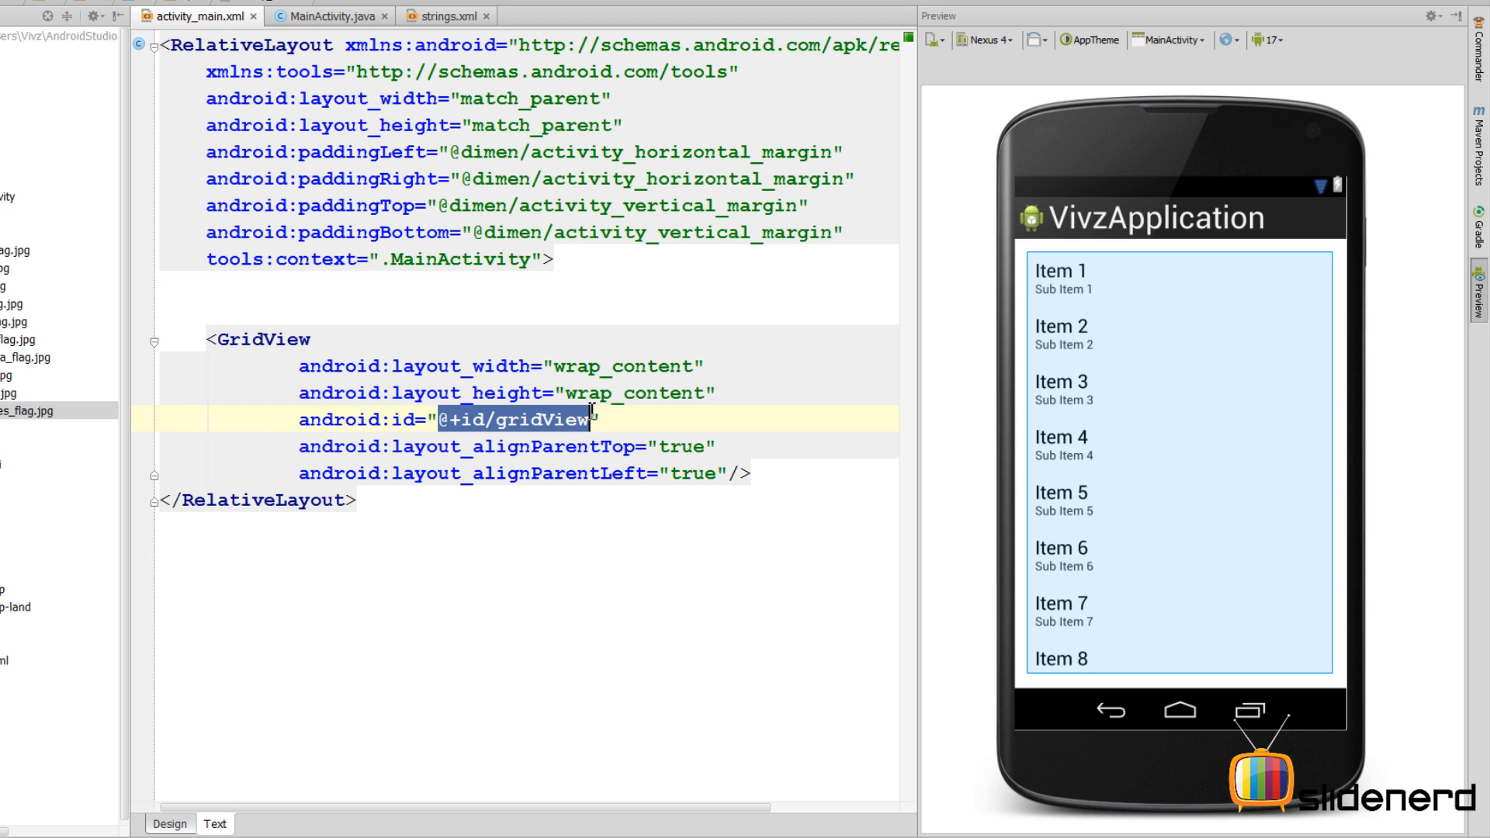
{"action": "left_click", "coordinate": [724, 473]}
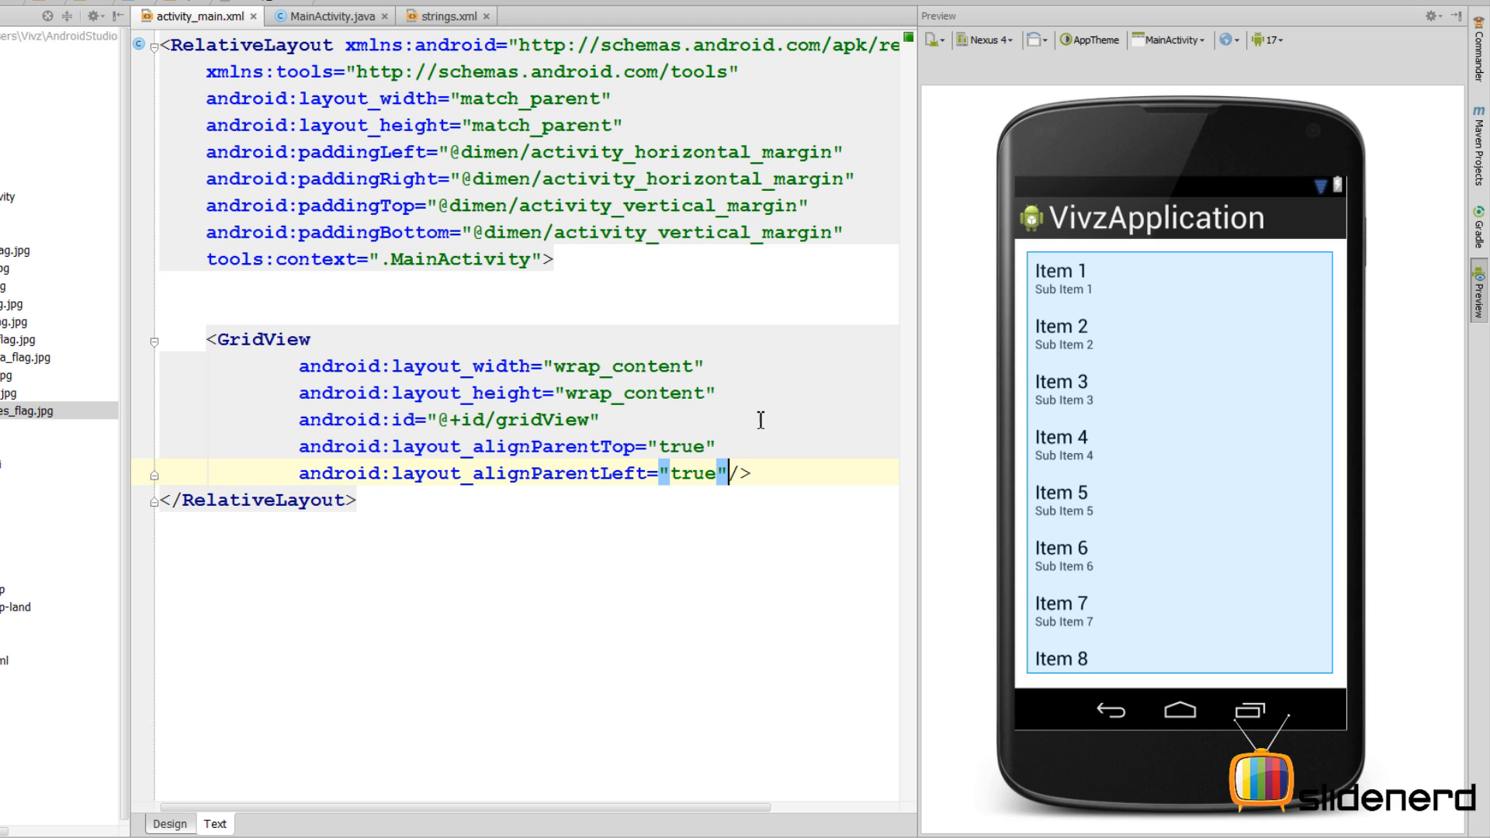
{"action": "key", "text": "Return"}
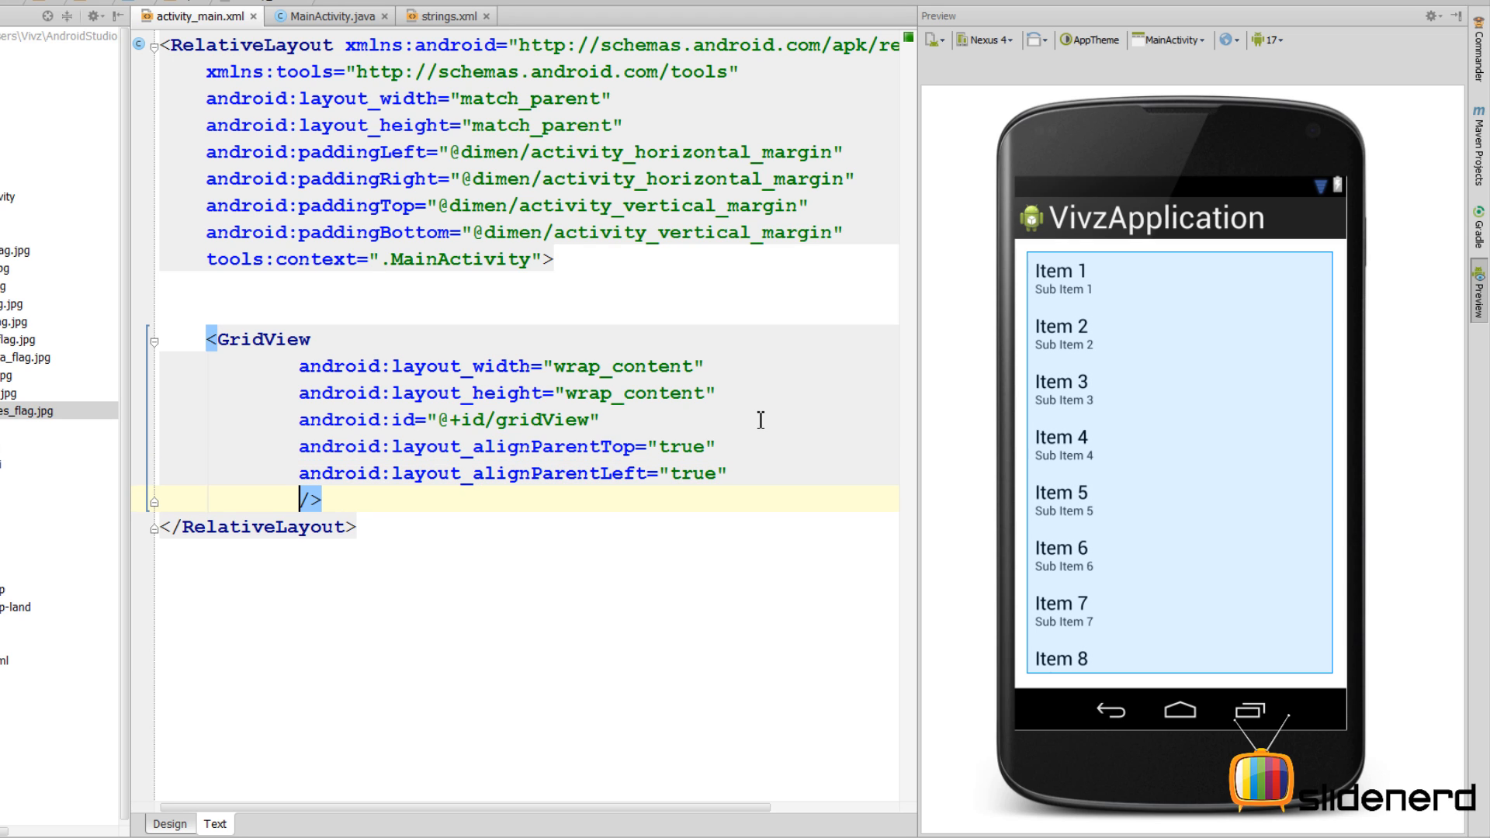
{"action": "type", "text": "android:numColumns=\""}
{"action": "key", "text": "Return"}
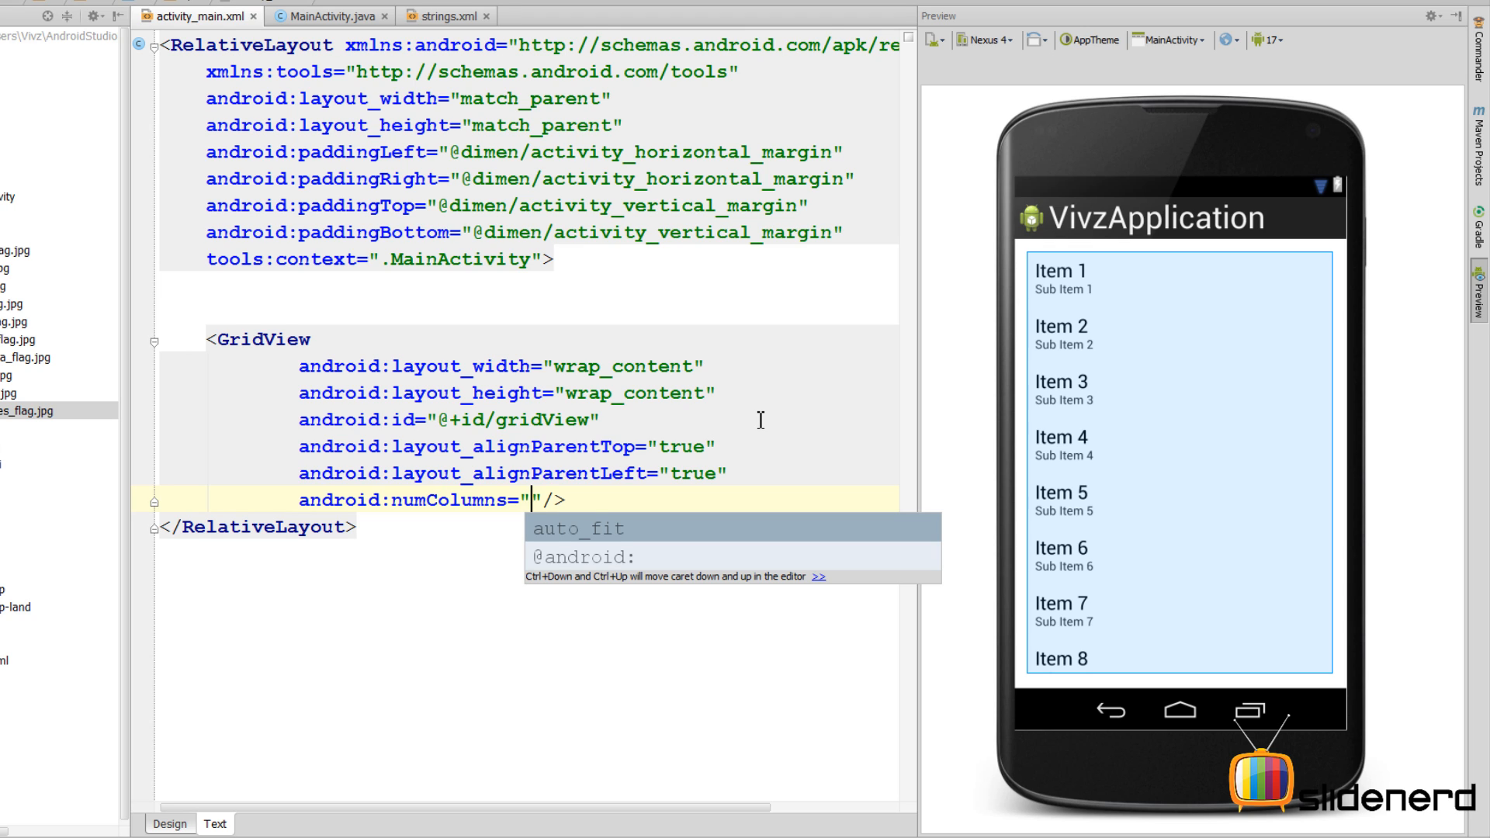
{"action": "type", "text": "4"}
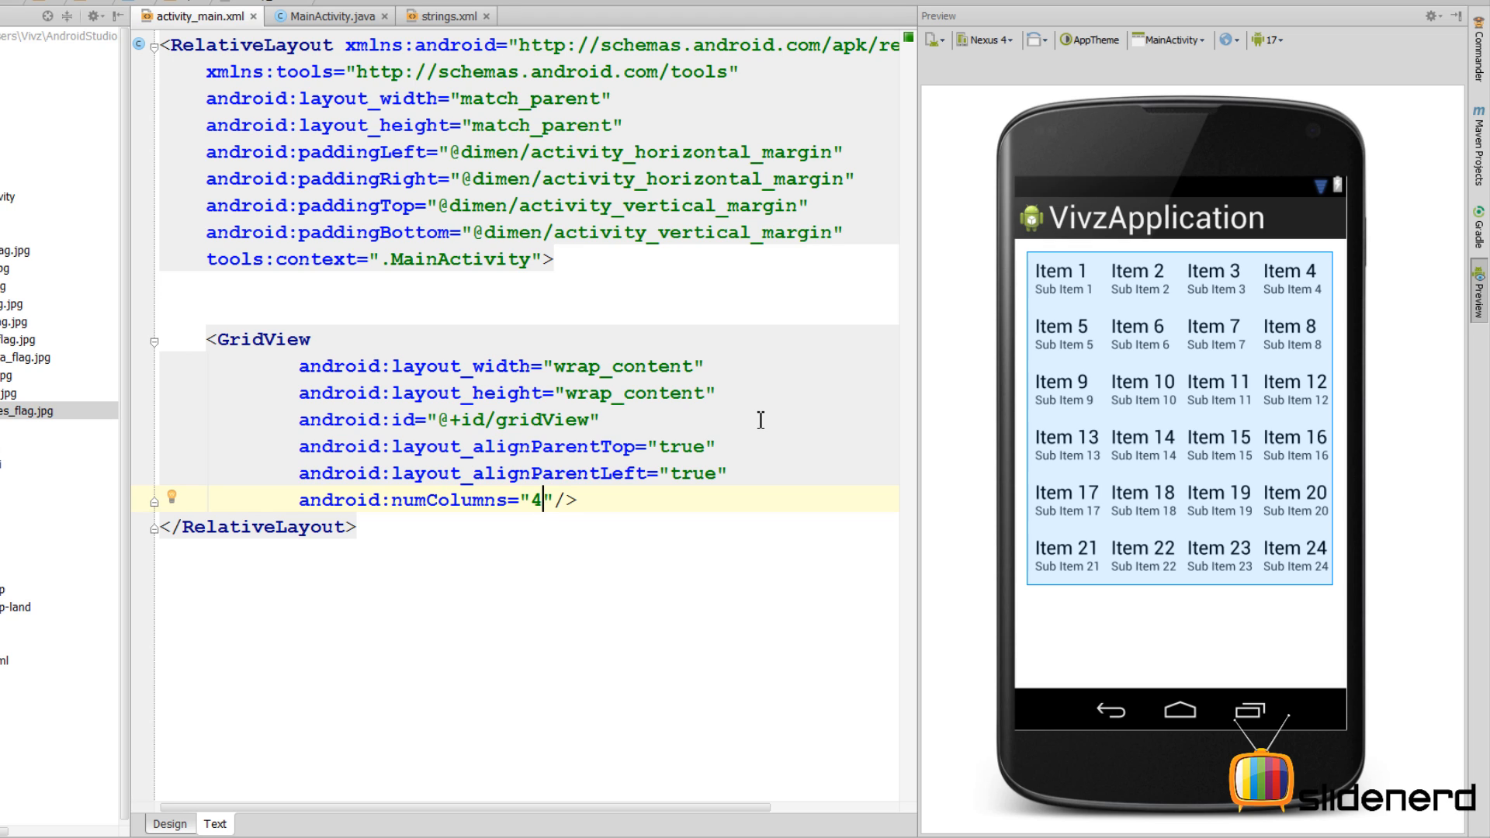
{"action": "key", "text": "BackSpace"}
{"action": "type", "text": "au"}
{"action": "key", "text": "Return"}
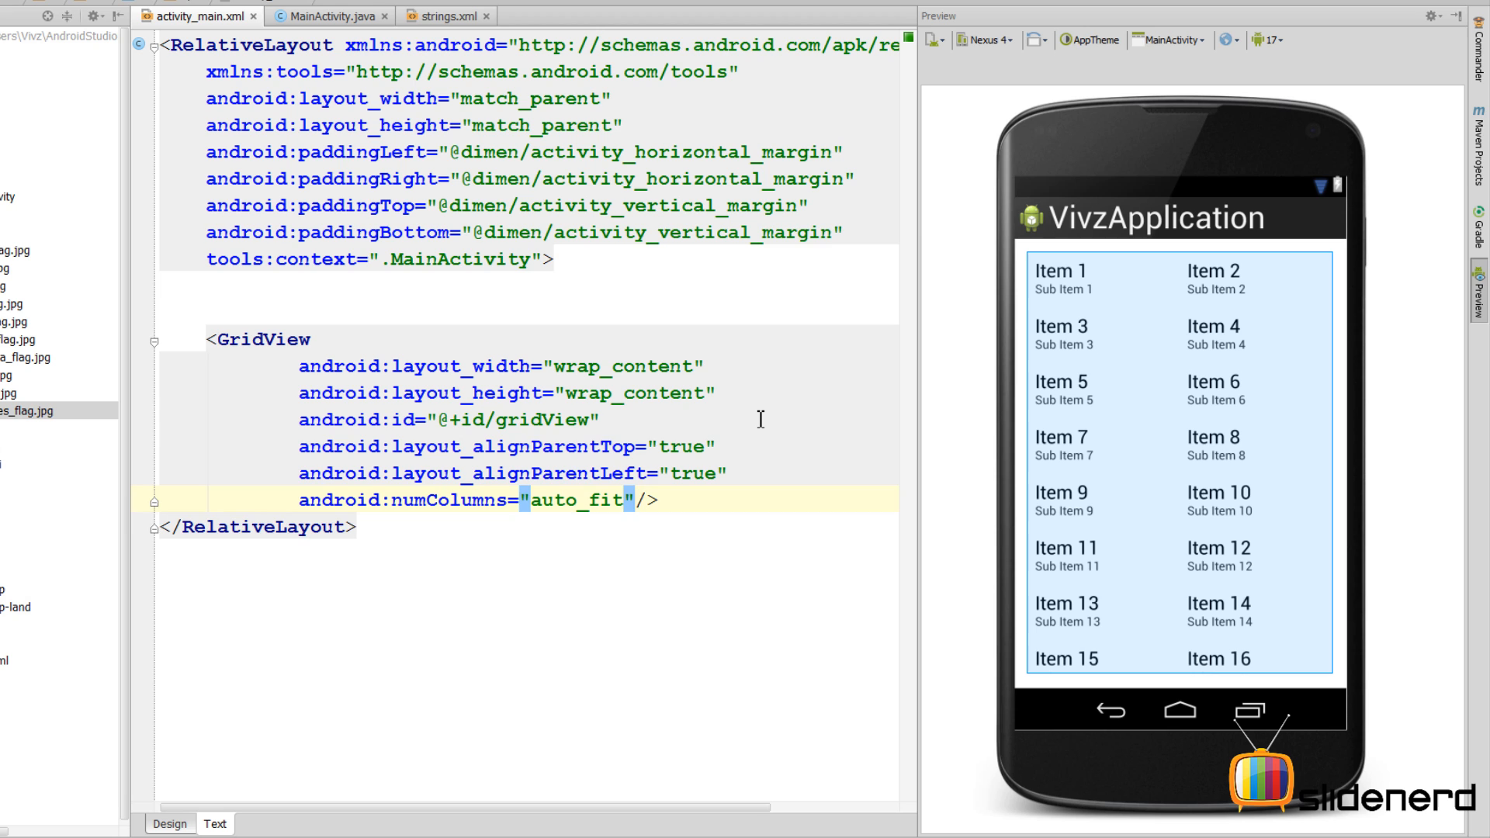
Add horizontalSpacing and verticalSpacing of 10dp, then start a new attribute line.
{"action": "key", "text": "Return"}
{"action": "type", "text": "ho/>"}
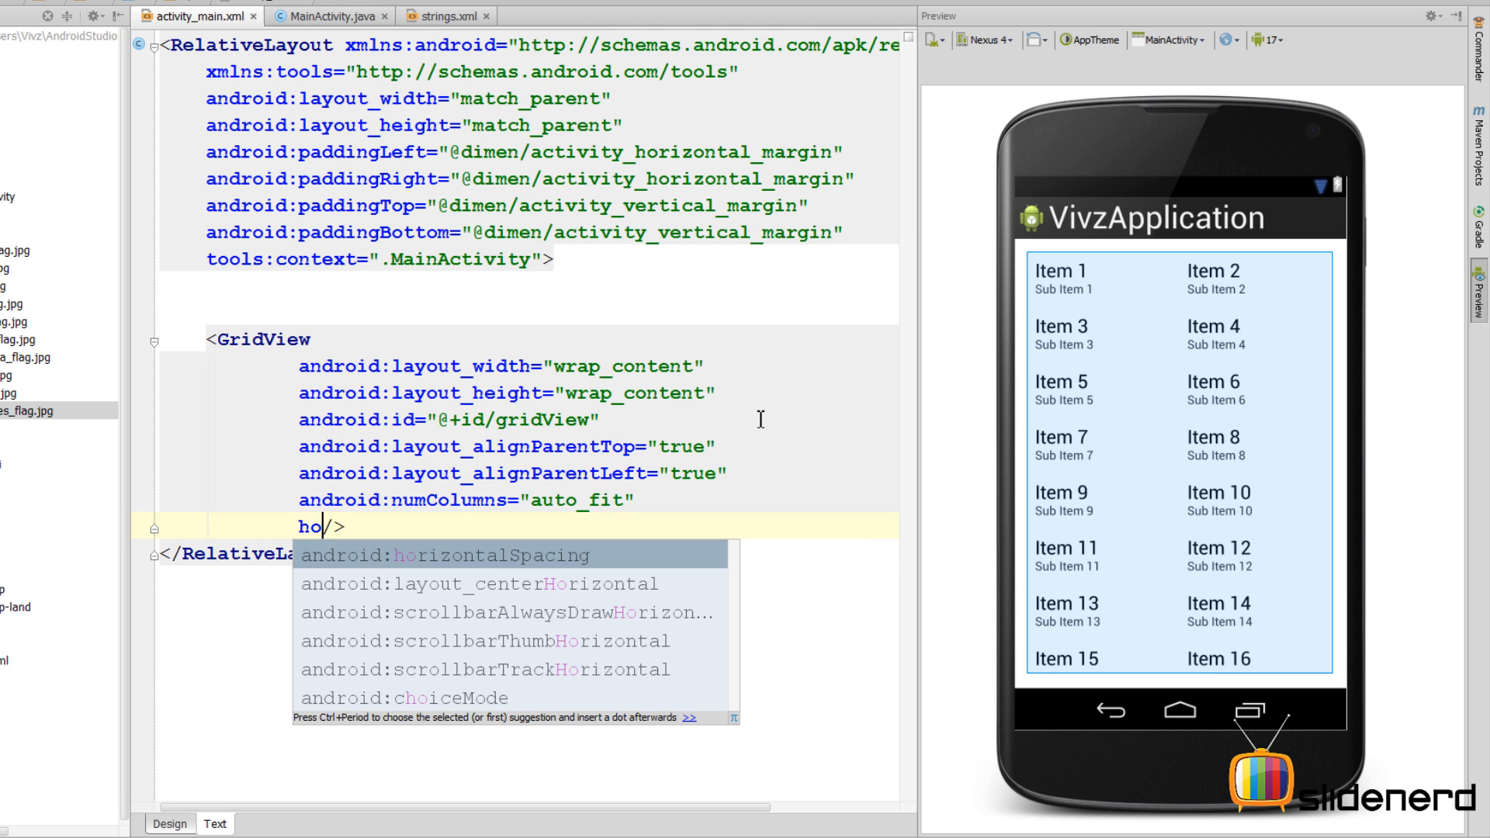
{"action": "key", "text": "Return"}
{"action": "type", "text": "10"}
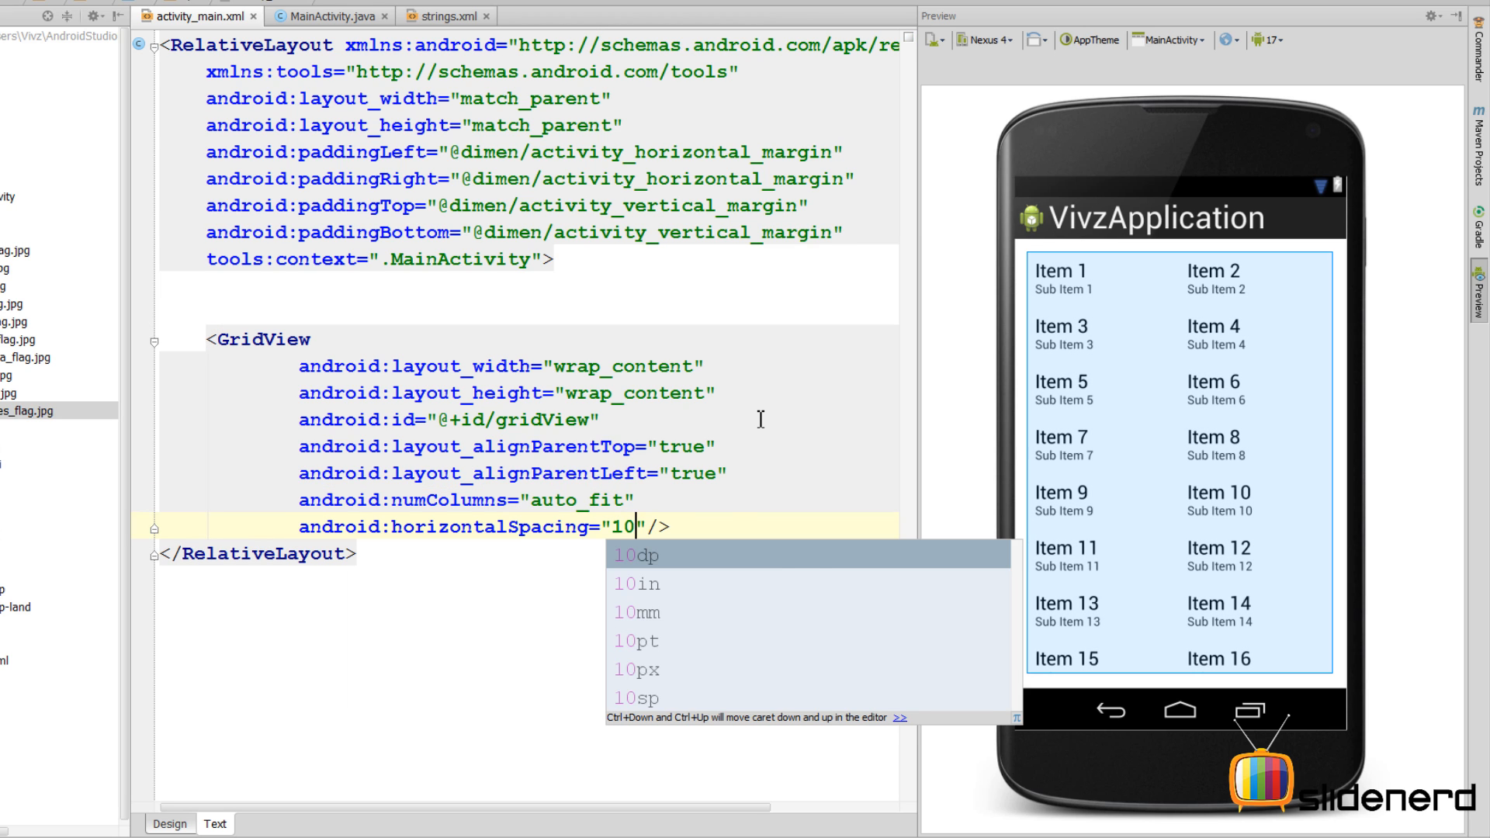
{"action": "type", "text": "dp"}
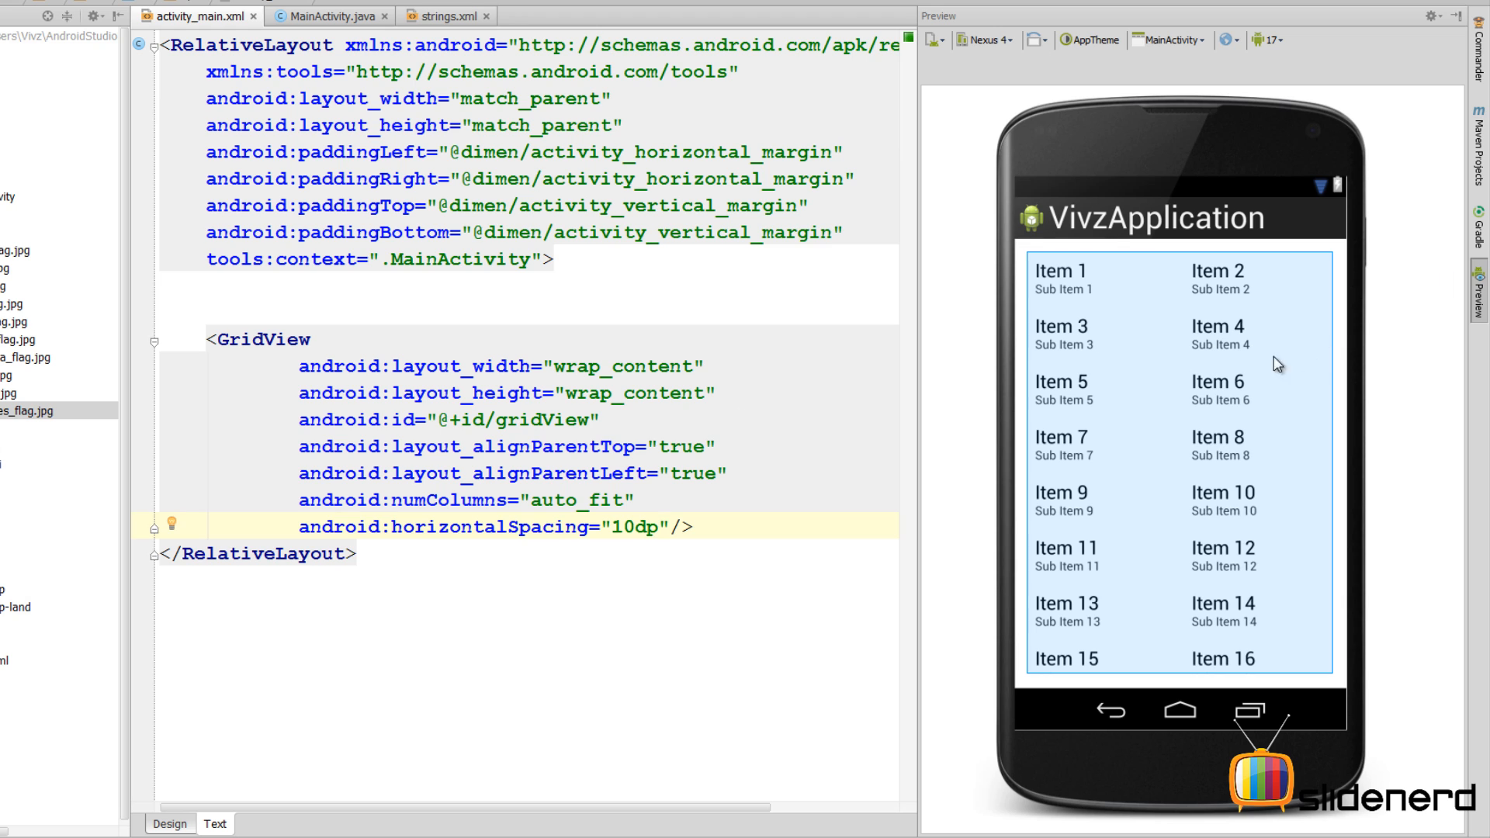
{"action": "left_click", "coordinate": [668, 526]}
{"action": "key", "text": "Return"}
{"action": "type", "text": "ver/>"}
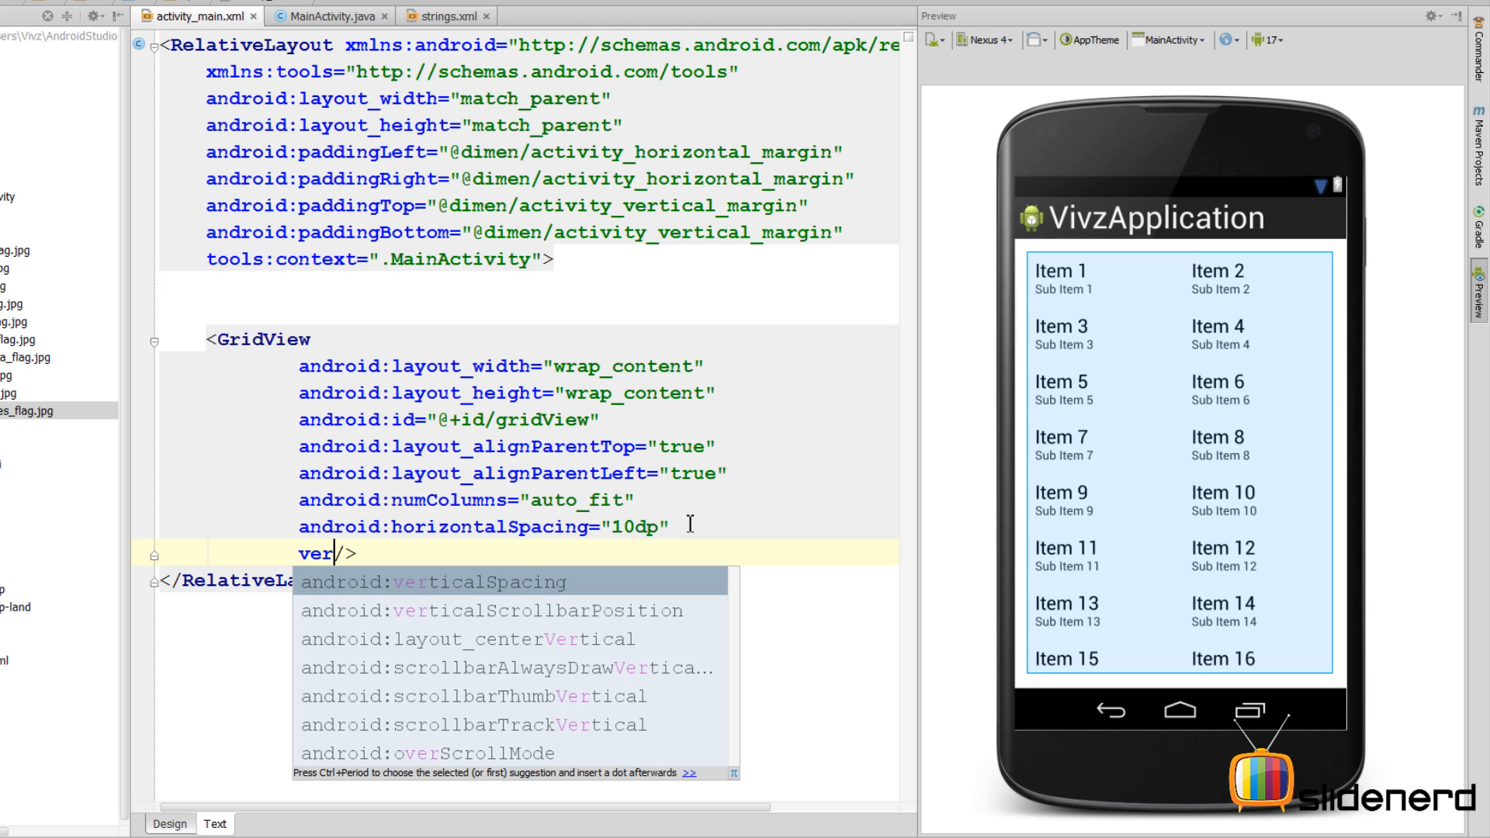
{"action": "key", "text": "Return"}
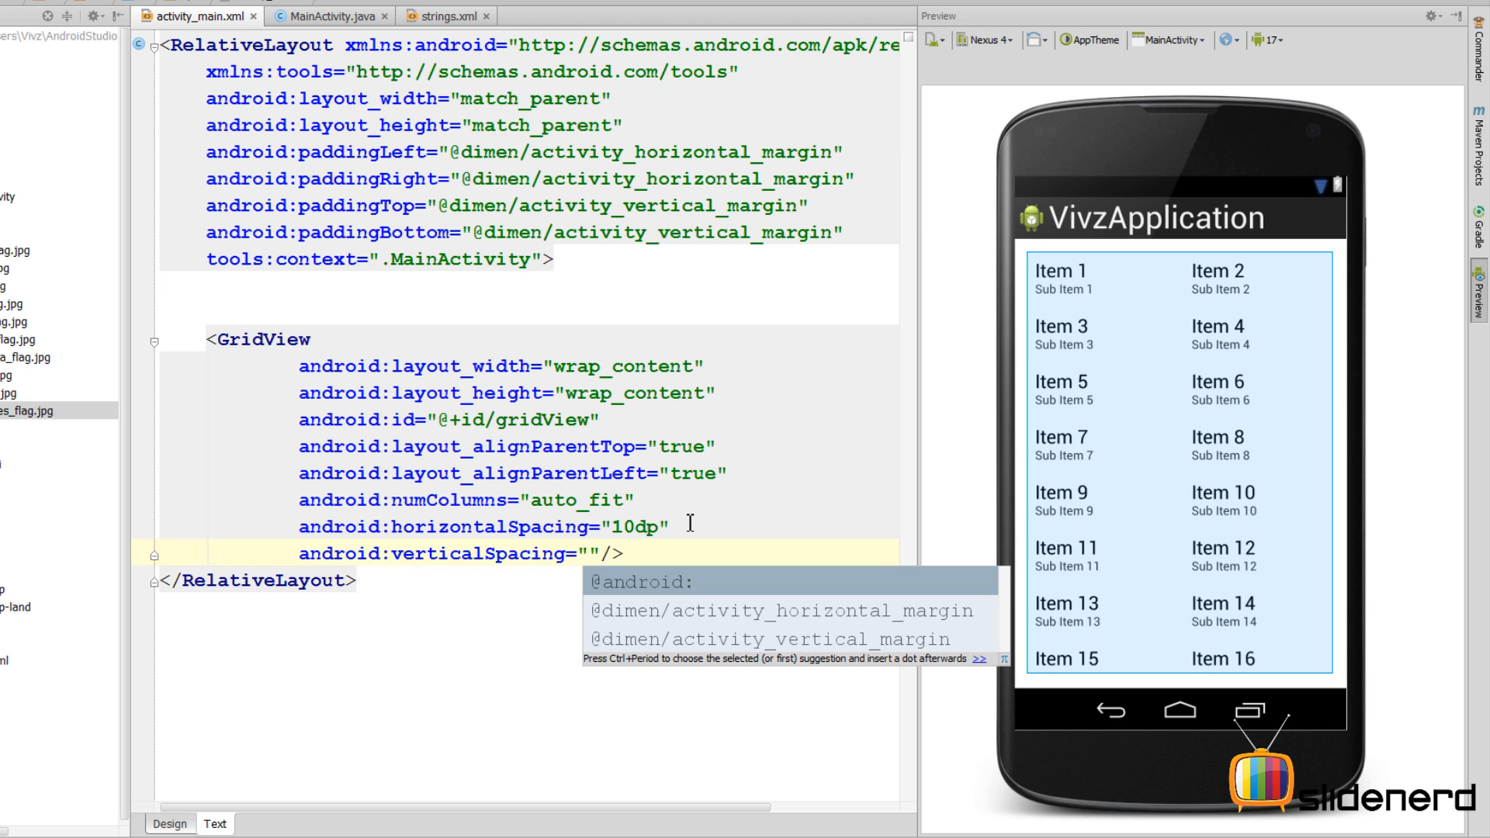
{"action": "type", "text": "10dp"}
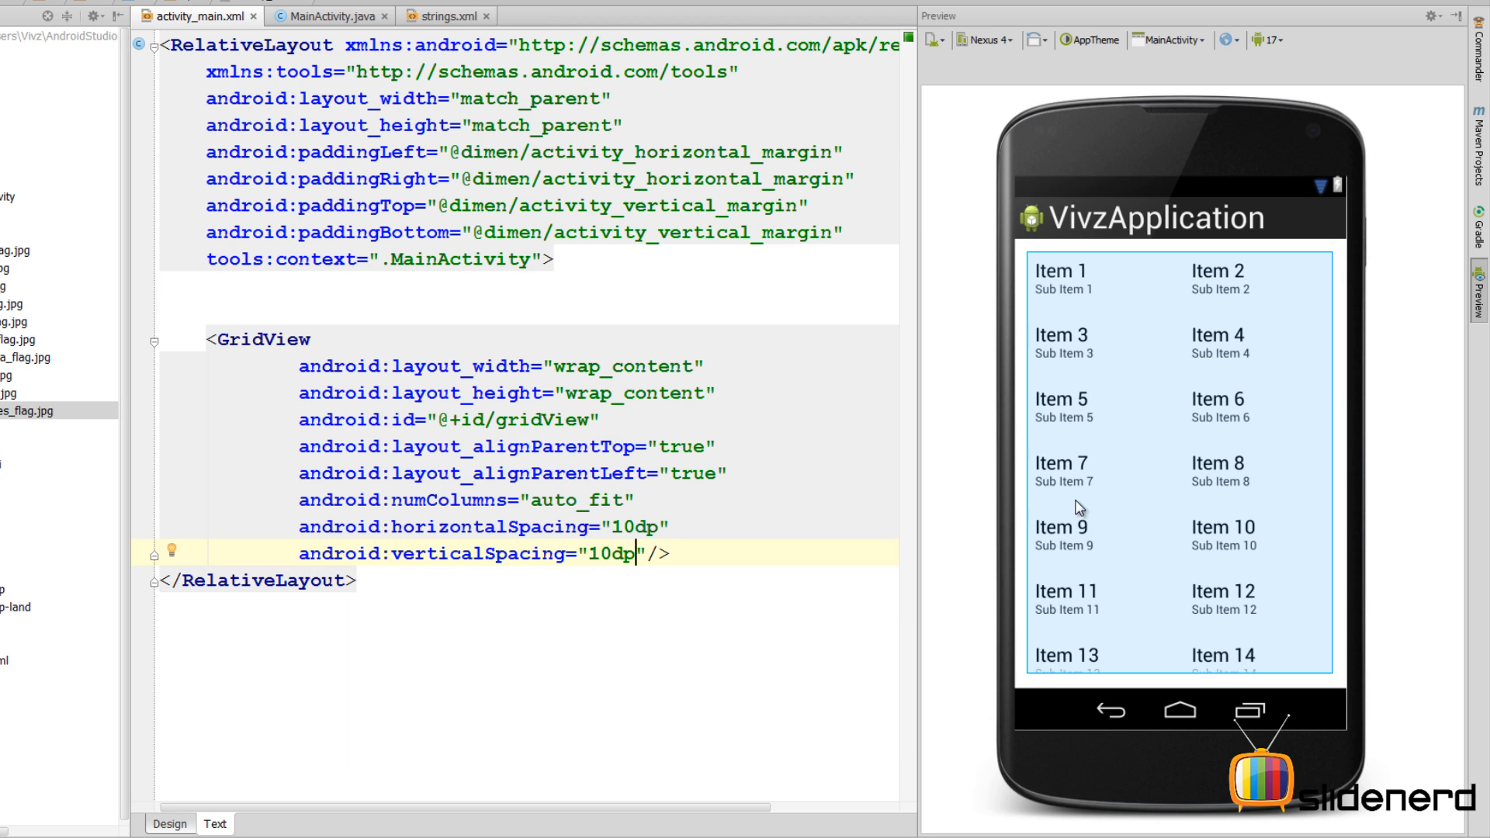
{"action": "left_click", "coordinate": [647, 552]}
{"action": "key", "text": "Return"}
{"action": "type", "text": "android:stretchMode=\"\"/>"}
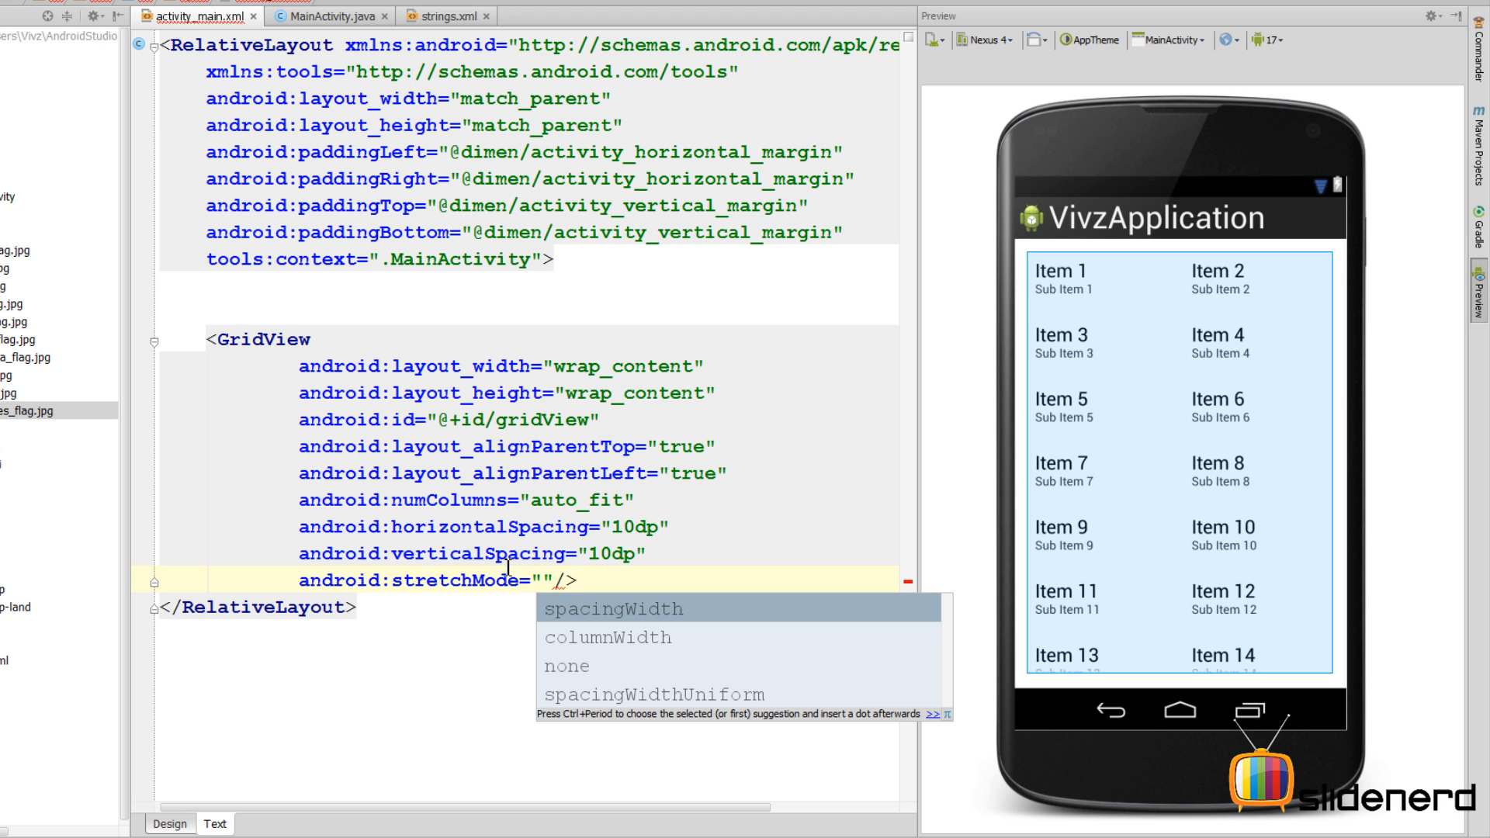
Set stretchMode to spacingWidthUniform and add a 120dp columnWidth attribute above it.
{"action": "key", "text": "Down"}
{"action": "key", "text": "Down"}
{"action": "key", "text": "Down"}
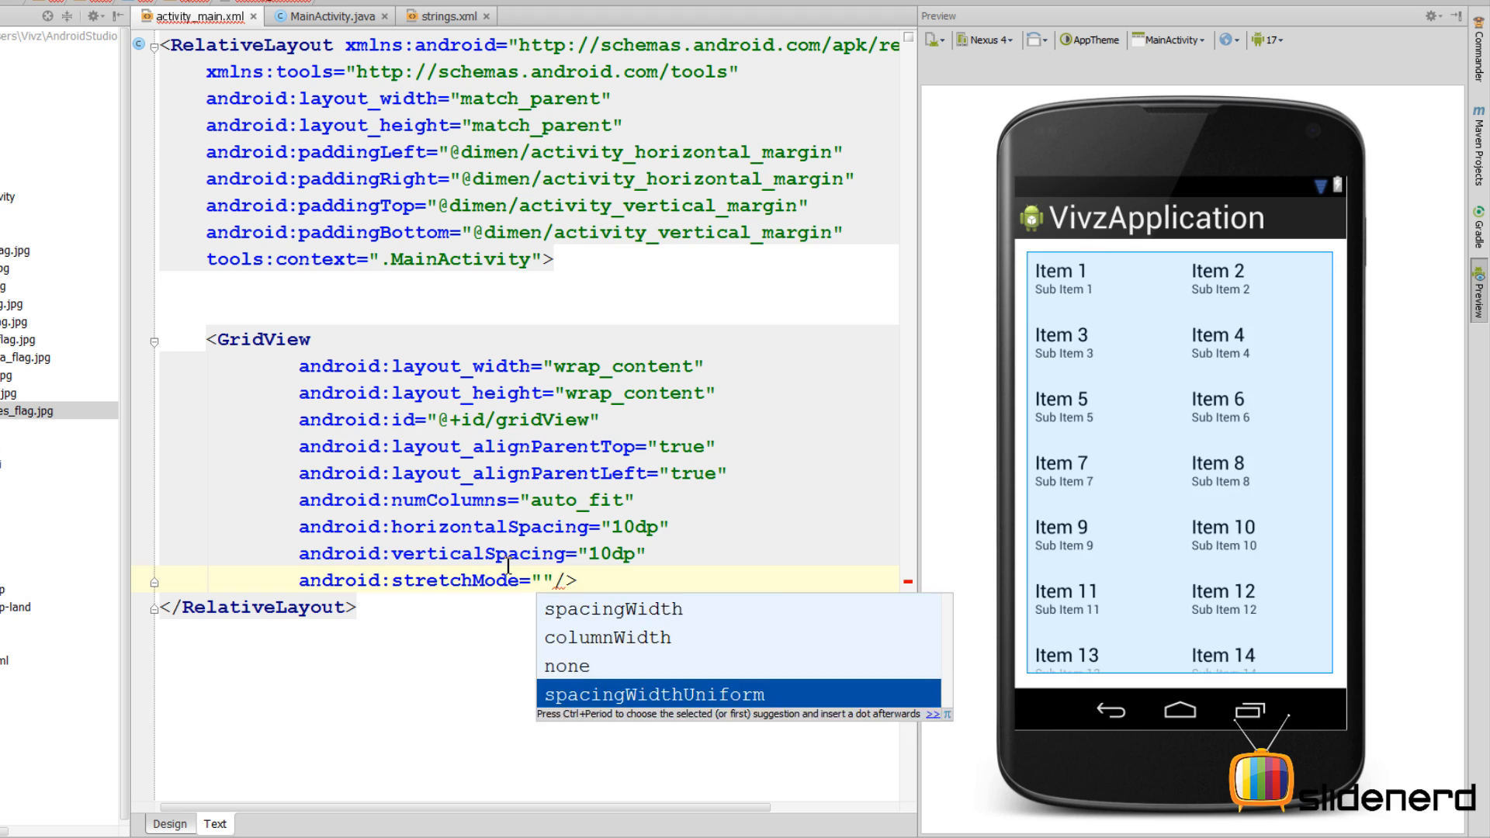
{"action": "key", "text": "Return"}
{"action": "key", "text": "Up"}
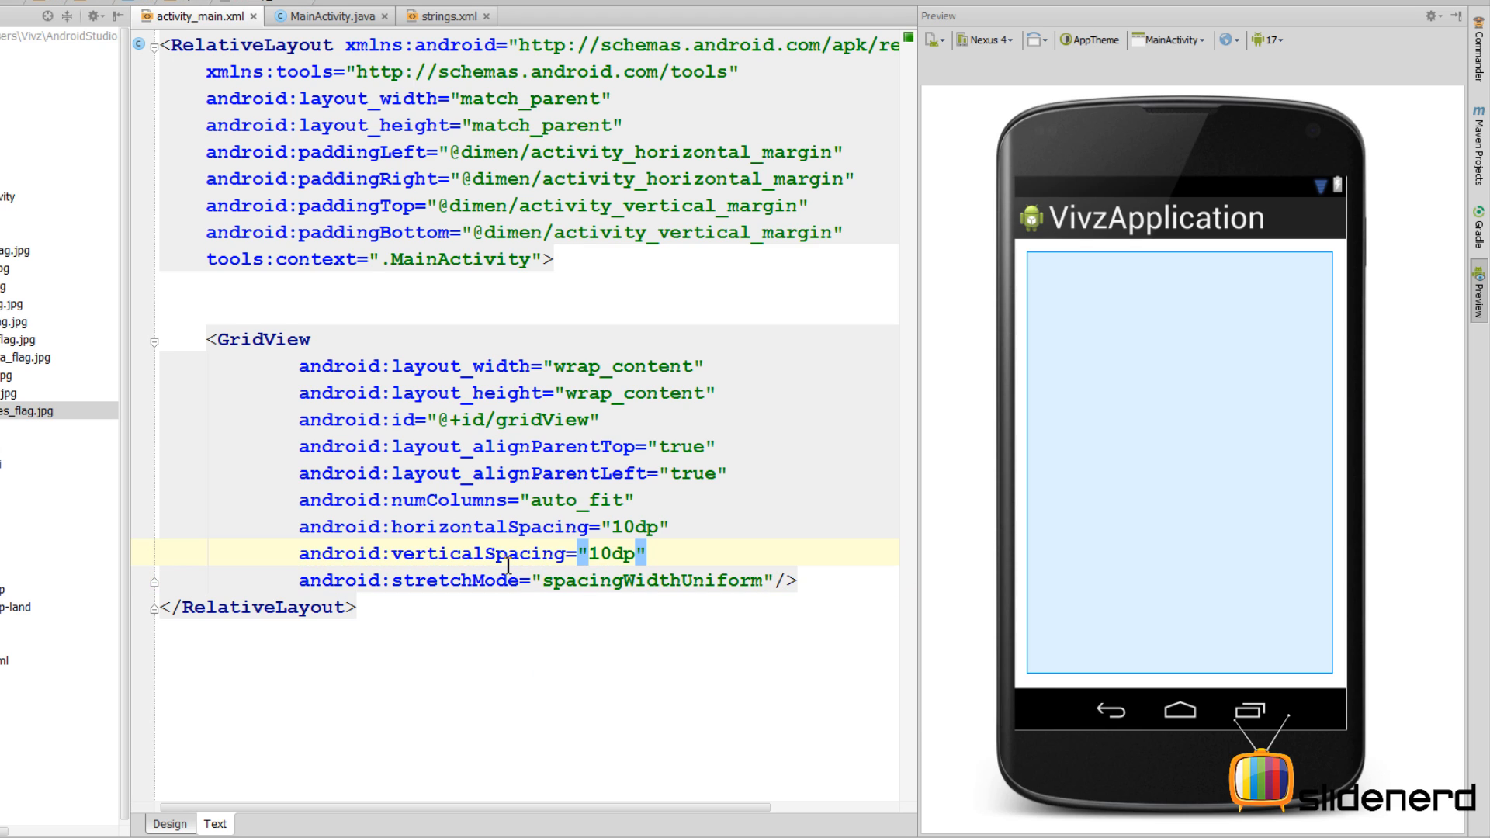
{"action": "key", "text": "Return"}
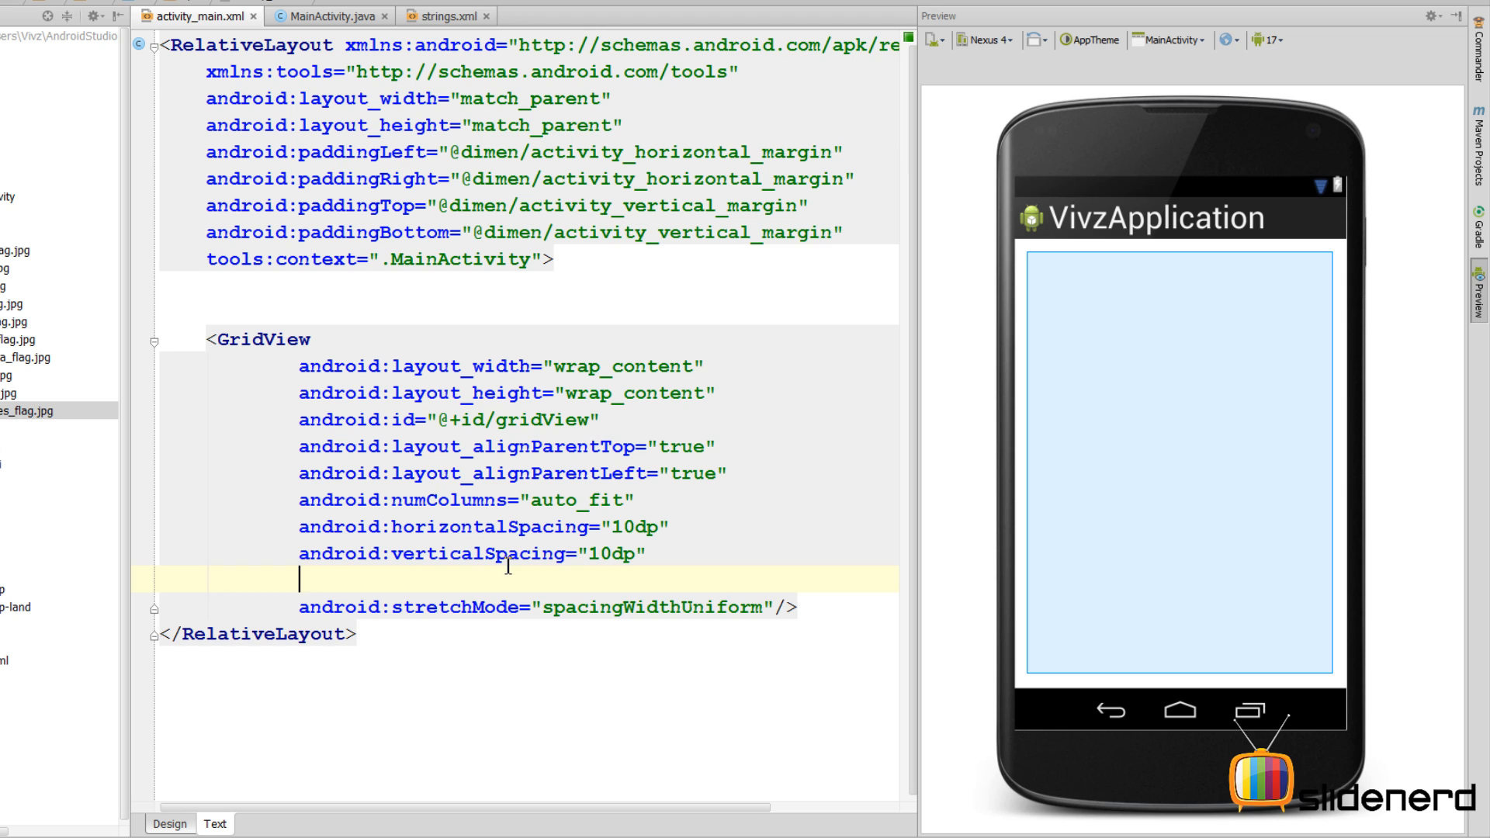
{"action": "type", "text": "col"}
{"action": "key", "text": "Return"}
{"action": "type", "text": "120dp"}
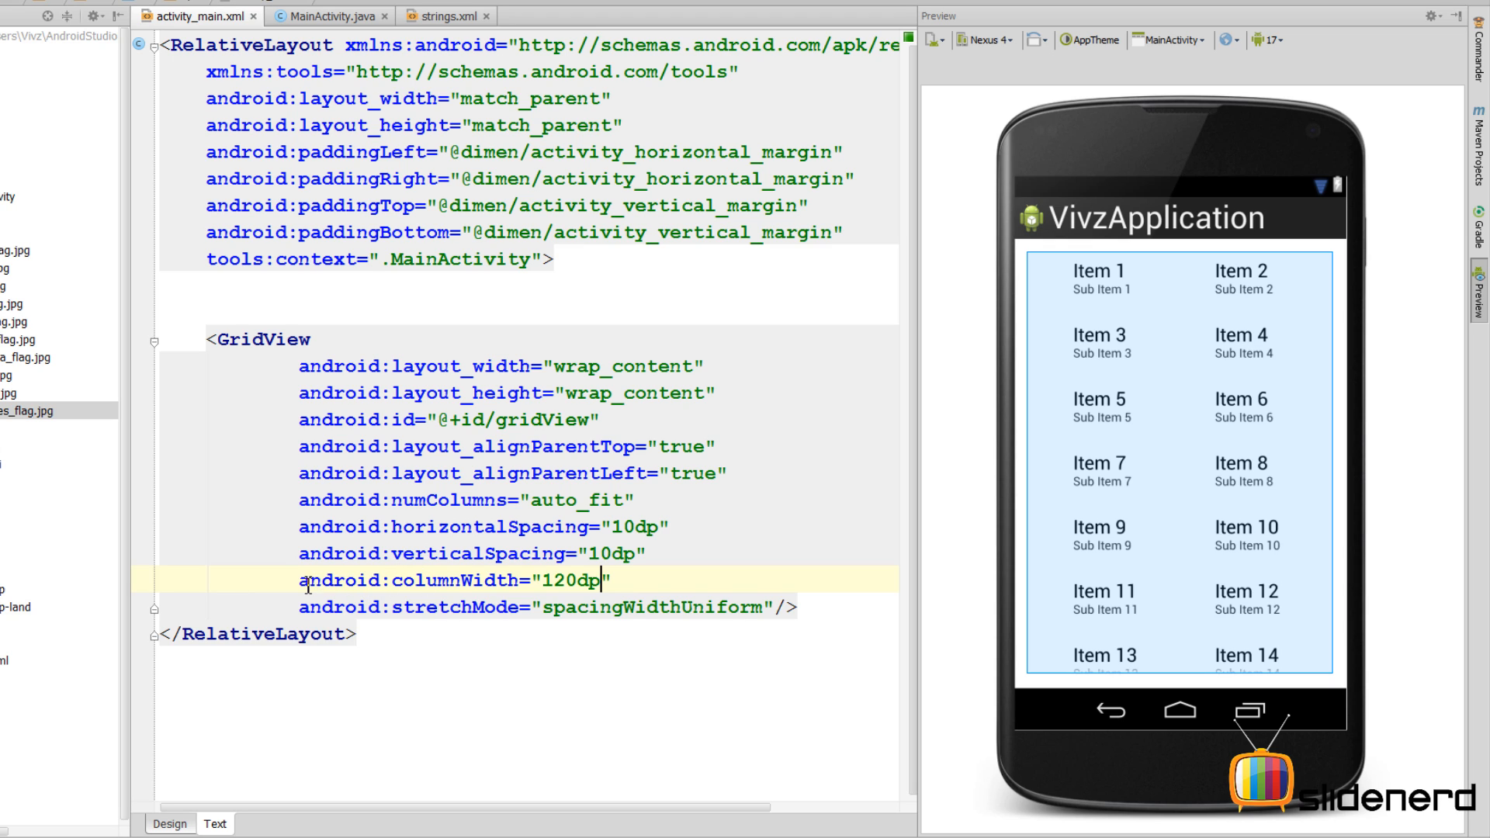
Highlight the columnWidth attribute and the spacingWidthUniform value for review.
{"action": "left_click_drag", "start_coordinate": [300, 580], "coordinate": [640, 583]}
{"action": "mouse_move", "coordinate": [545, 608]}
{"action": "left_mouse_down"}
{"action": "mouse_move", "coordinate": [783, 613]}
{"action": "mouse_move", "coordinate": [765, 607]}
{"action": "left_mouse_up"}
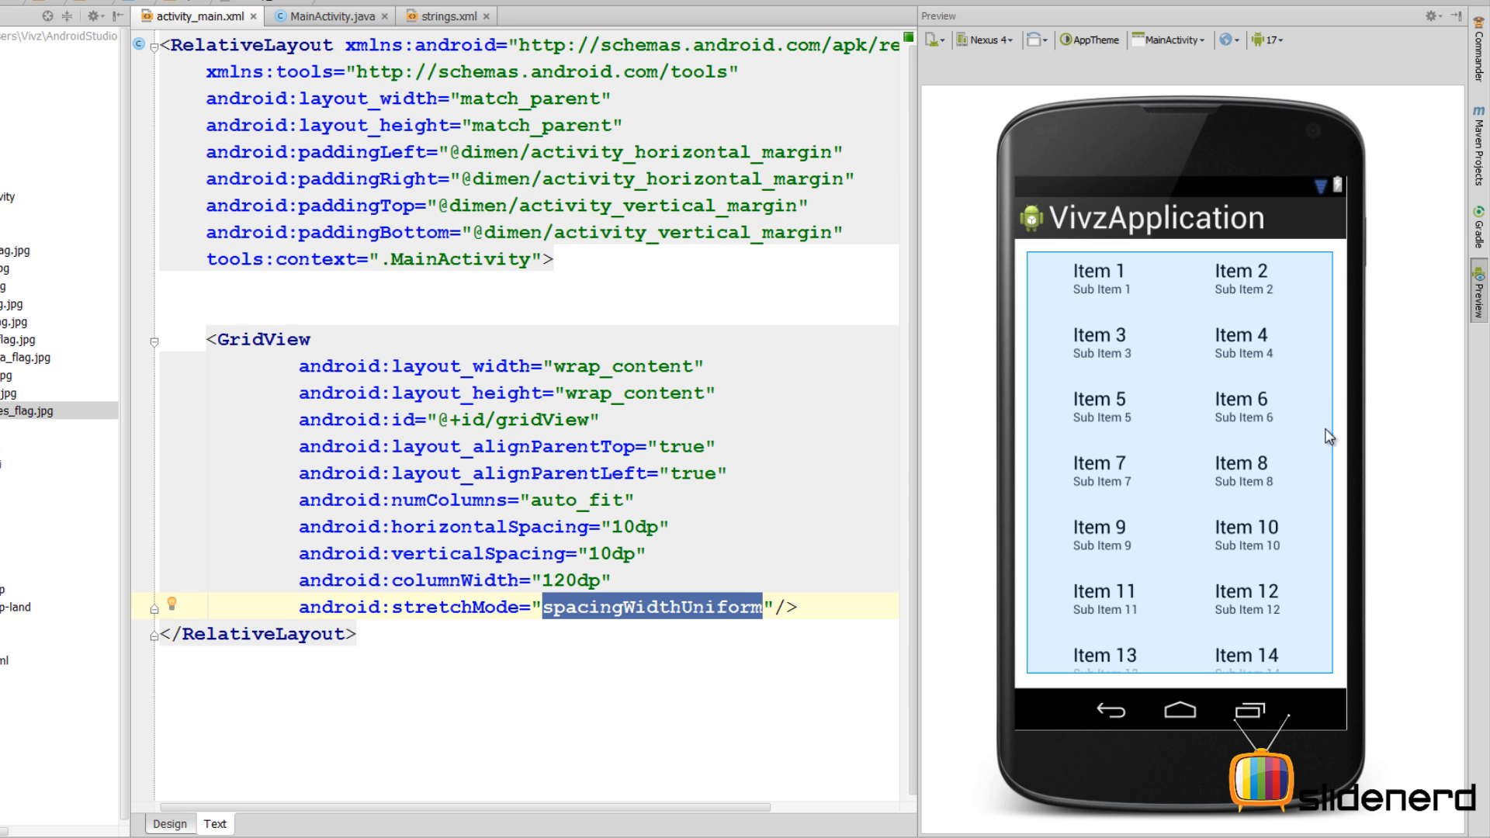
{"action": "left_click", "coordinate": [609, 580]}
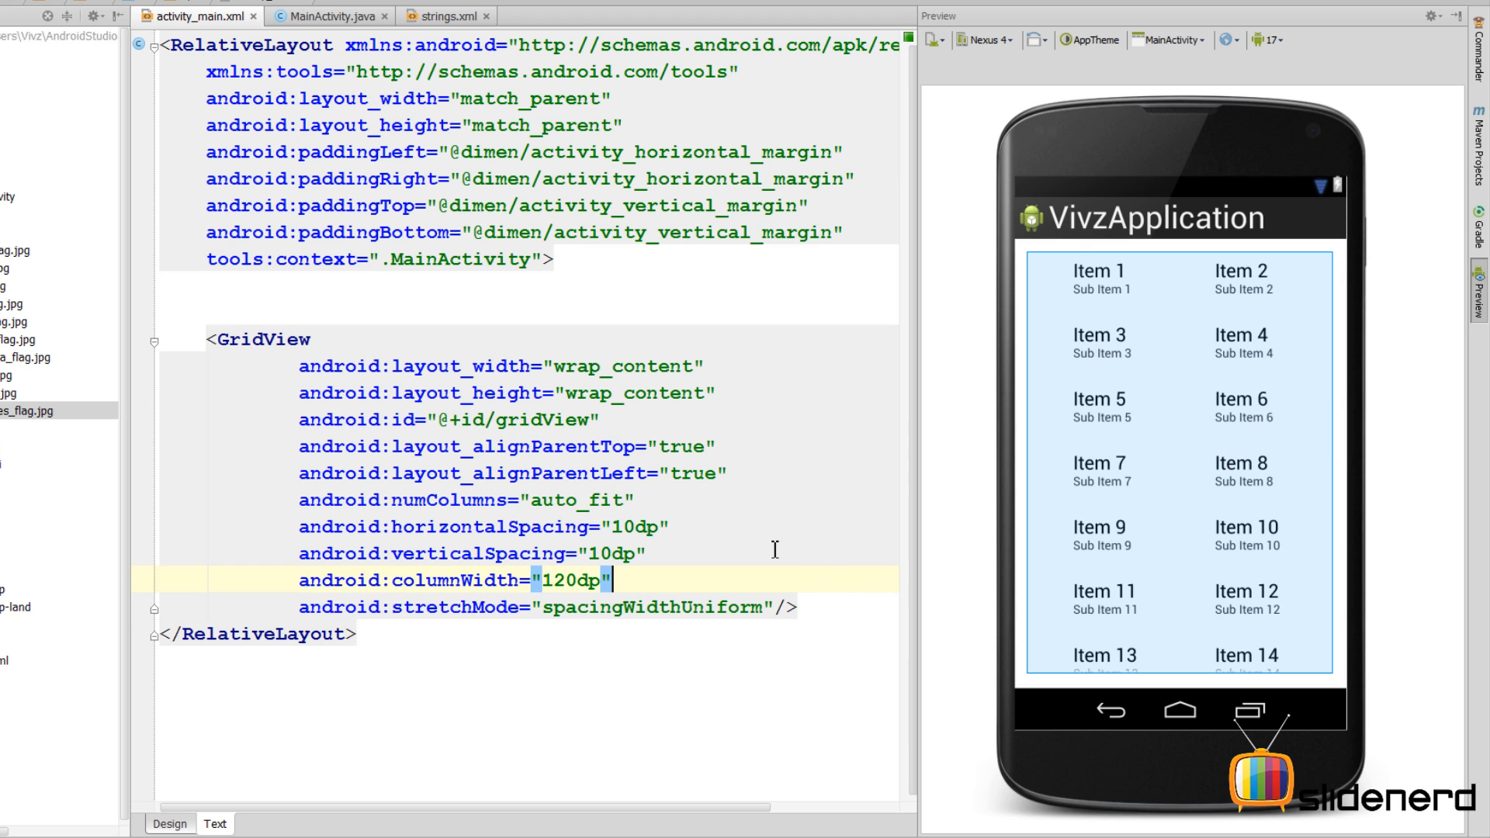
Highlight step 3 of the plan in MainActivity.java, then return to activity_main.xml.
{"action": "left_click", "coordinate": [344, 16]}
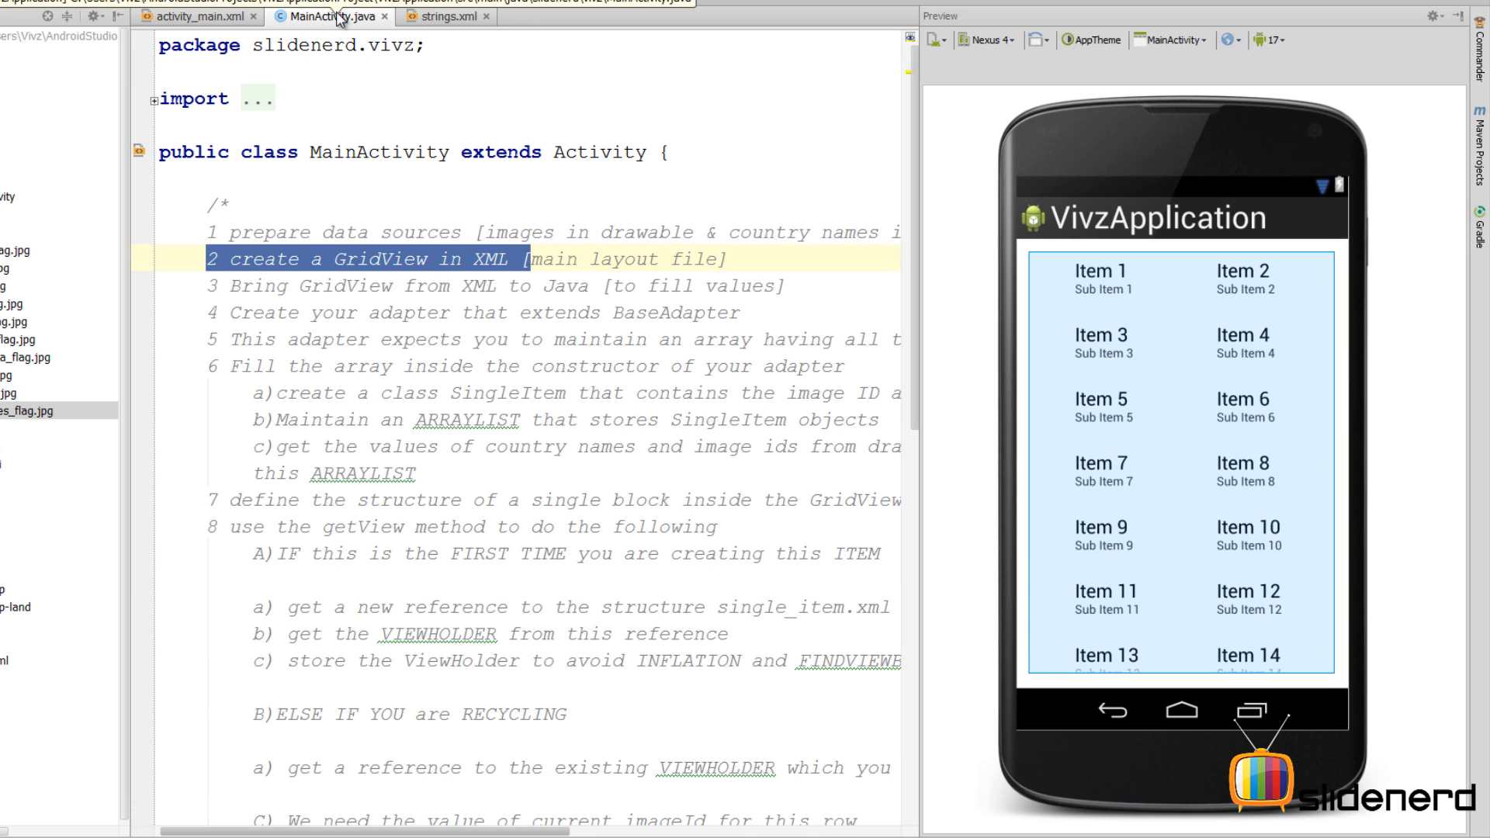
{"action": "left_click", "coordinate": [589, 547]}
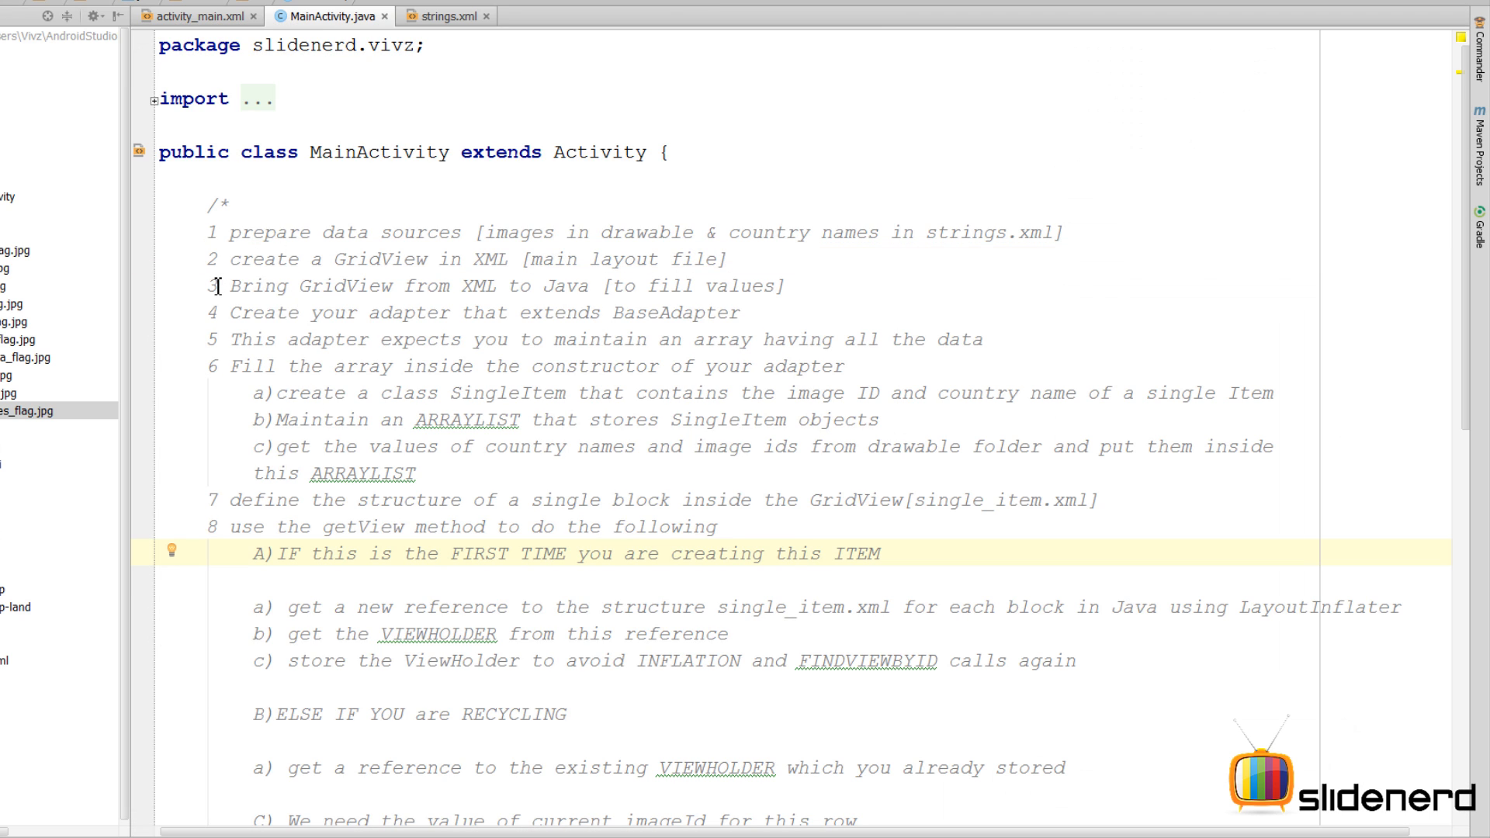
{"action": "left_click_drag", "start_coordinate": [213, 287], "coordinate": [606, 287]}
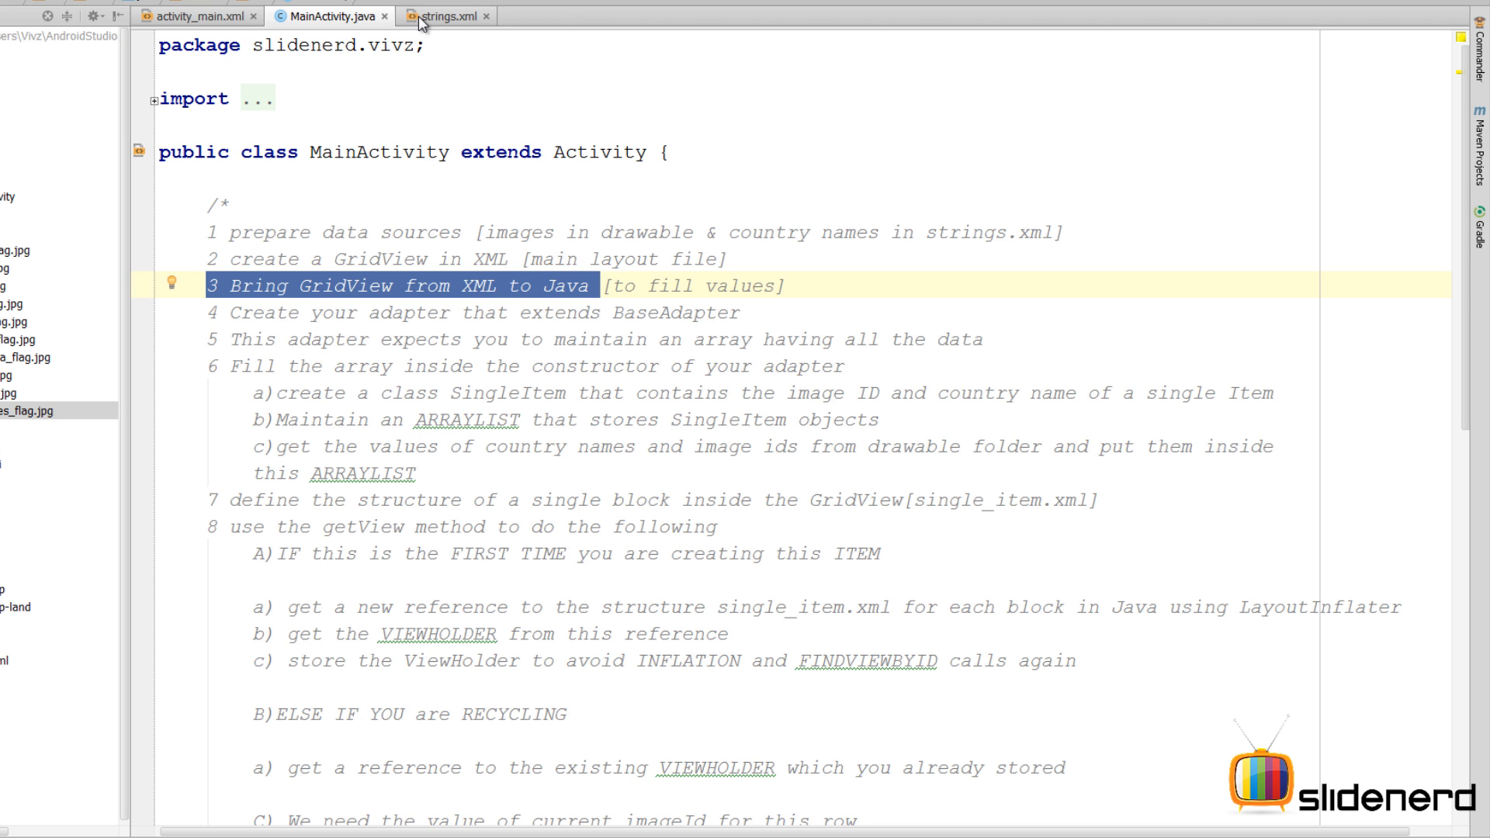
{"action": "left_click", "coordinate": [222, 17]}
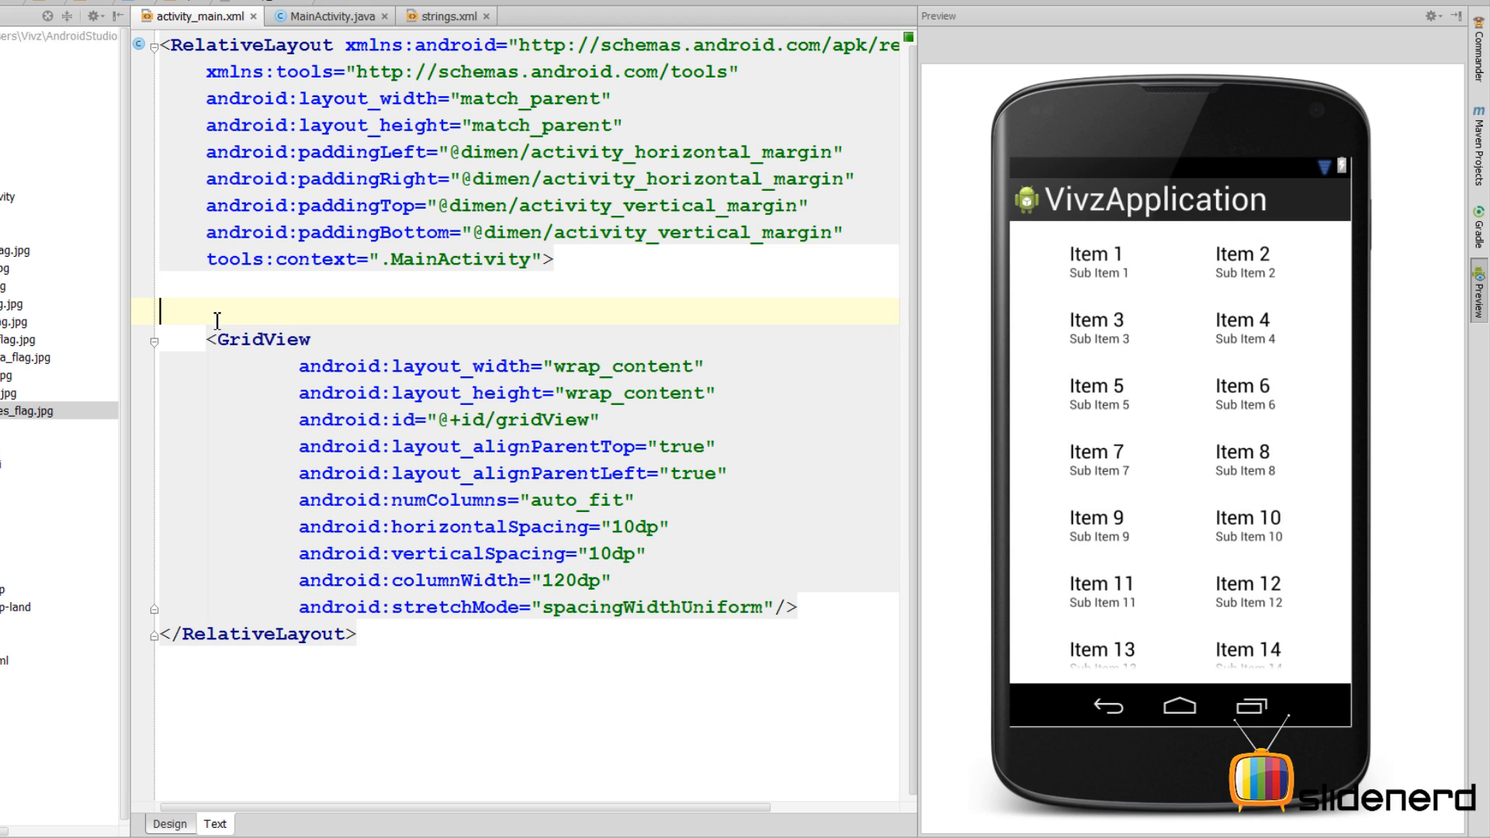
Review the whole GridView block and its spacing, width and stretch attributes, then switch to MainActivity.java.
{"action": "left_click_drag", "start_coordinate": [210, 339], "coordinate": [815, 608]}
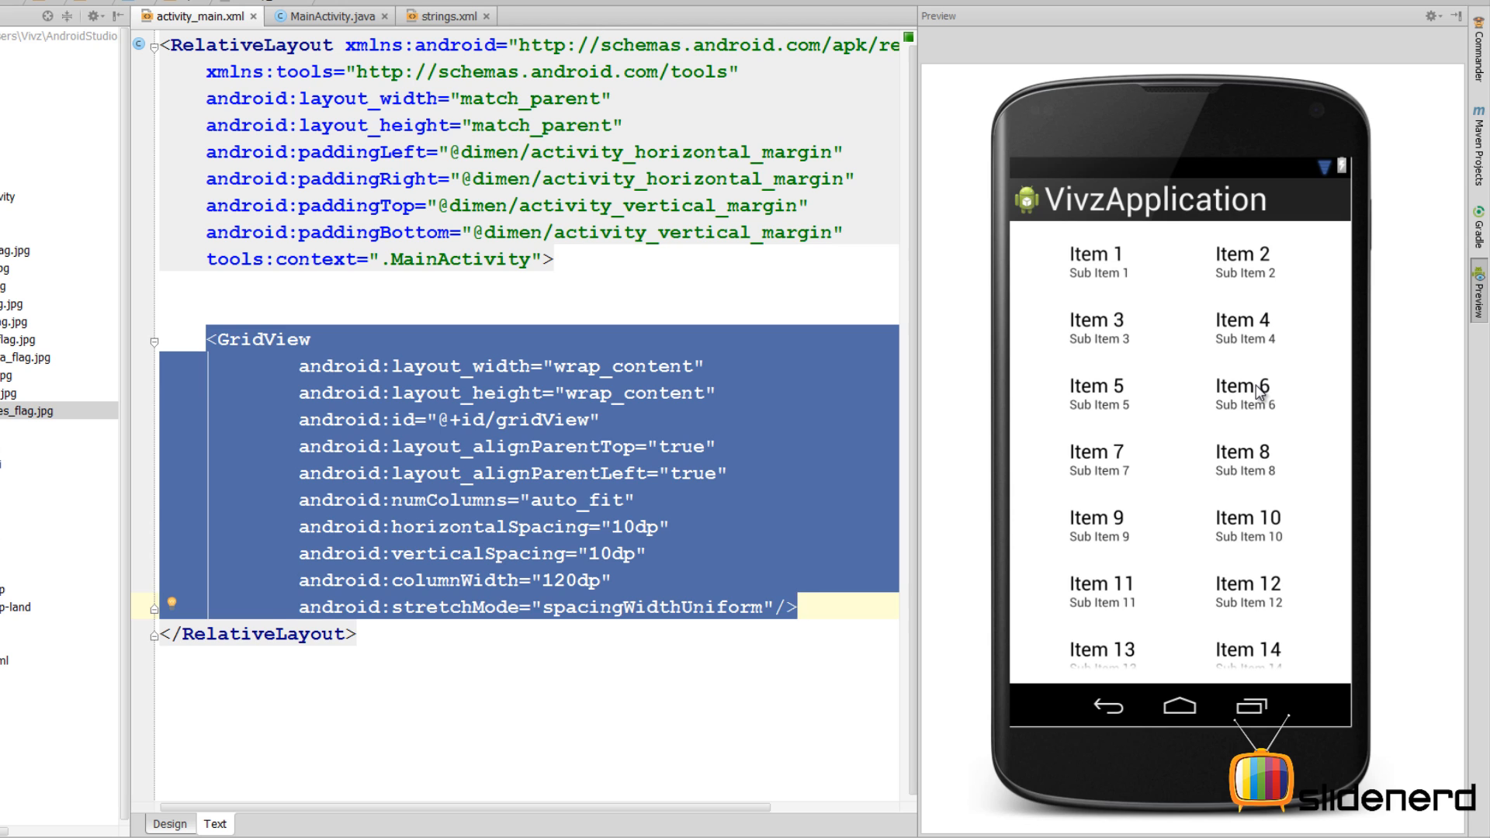
{"action": "left_click", "coordinate": [582, 638]}
{"action": "mouse_move", "coordinate": [775, 607]}
{"action": "left_mouse_down"}
{"action": "mouse_move", "coordinate": [489, 530]}
{"action": "mouse_move", "coordinate": [302, 530]}
{"action": "left_mouse_up"}
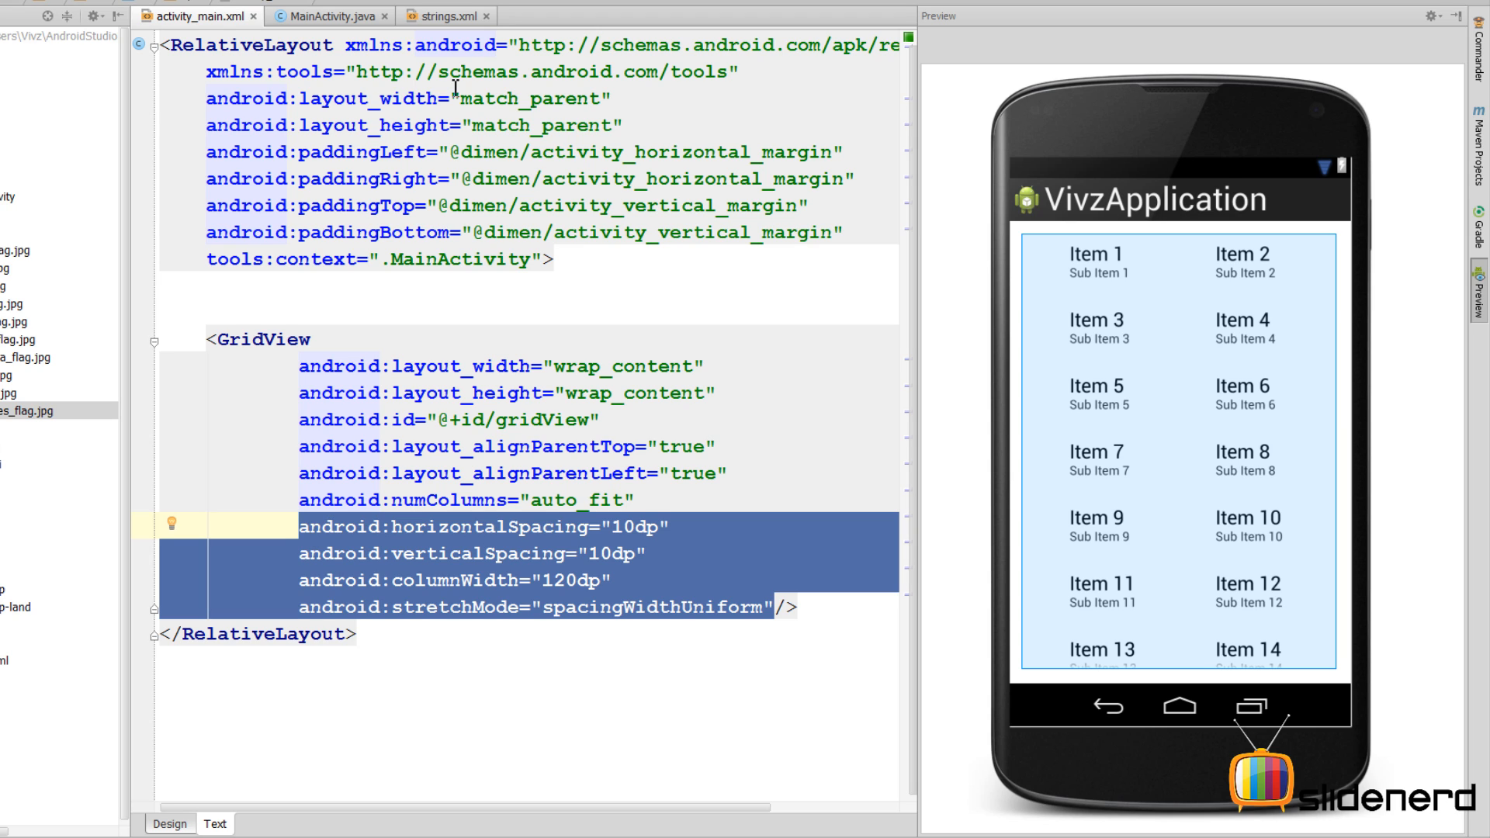
{"action": "left_click", "coordinate": [331, 17]}
{"action": "scroll", "coordinate": [413, 340], "scroll_direction": "down", "scroll_amount": 10}
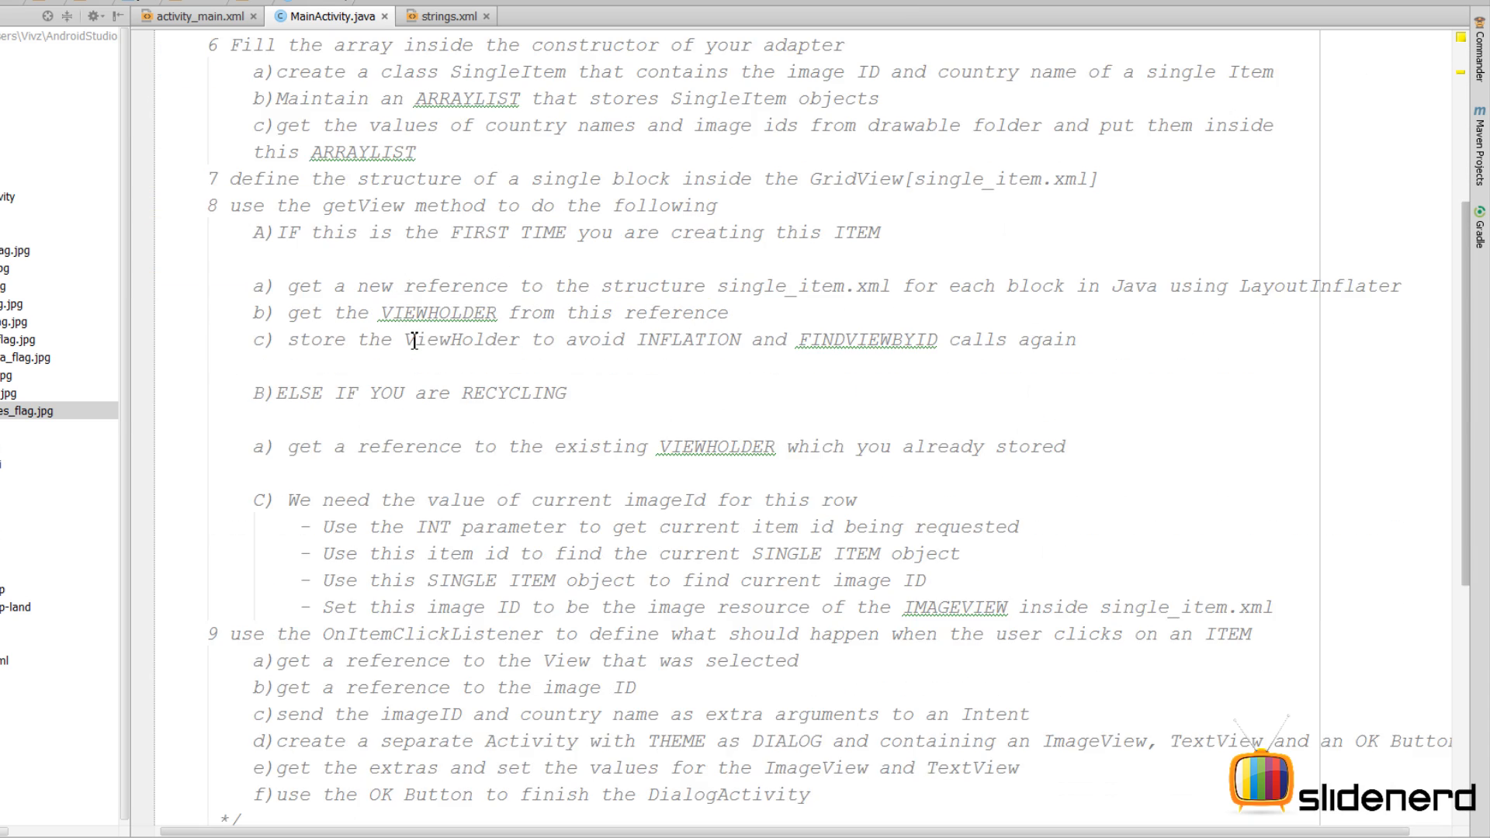
Declare 'GridView myGrid;' above onCreate, add a line after setContentView, and check the @+id/gridView id.
{"action": "key", "text": "Return"}
{"action": "type", "text": "Grid"}
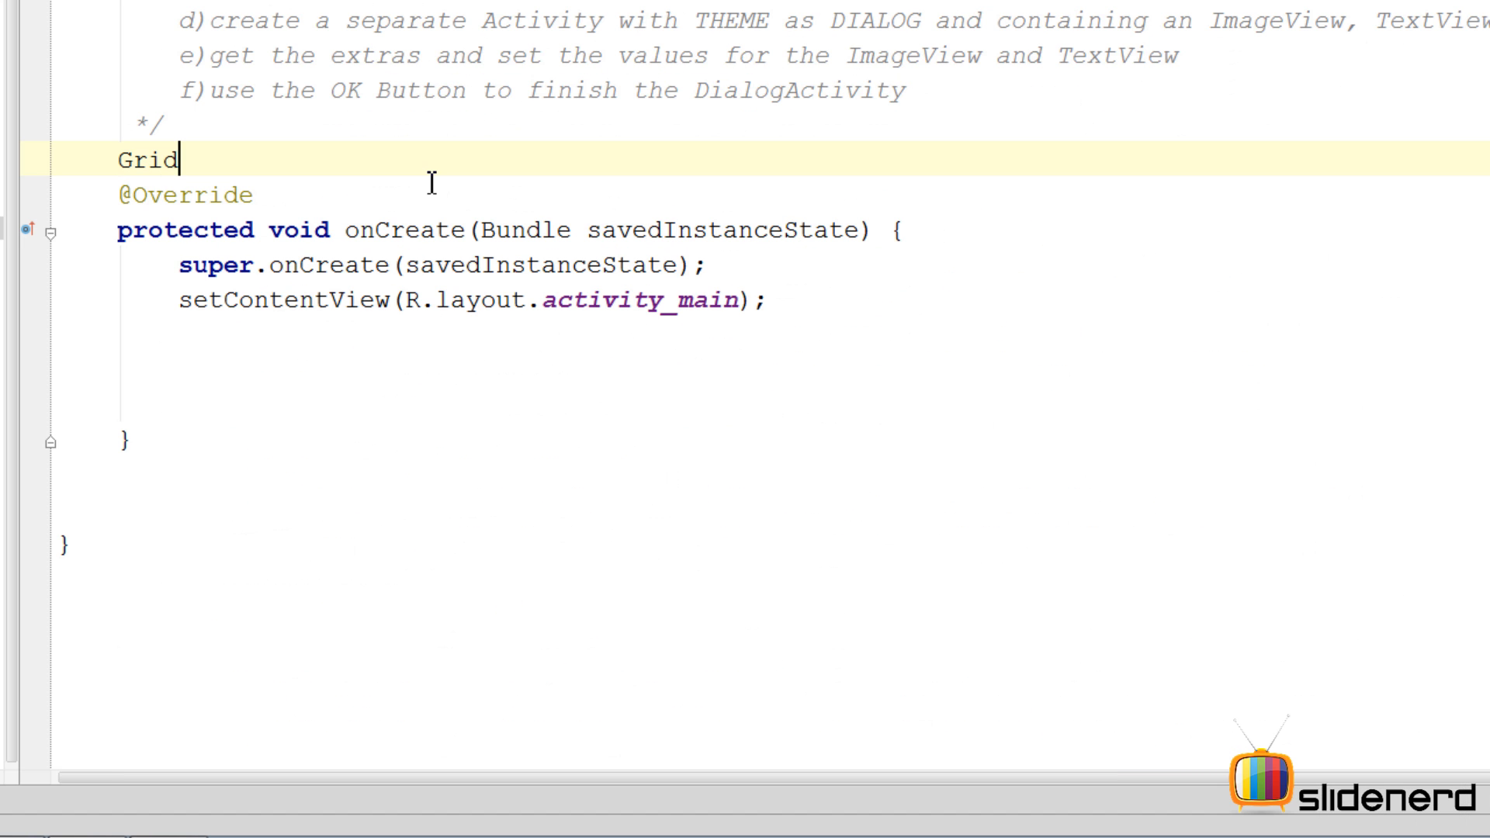
{"action": "type", "text": "View myGrid;"}
{"action": "left_click", "coordinate": [768, 299]}
{"action": "key", "text": "Return"}
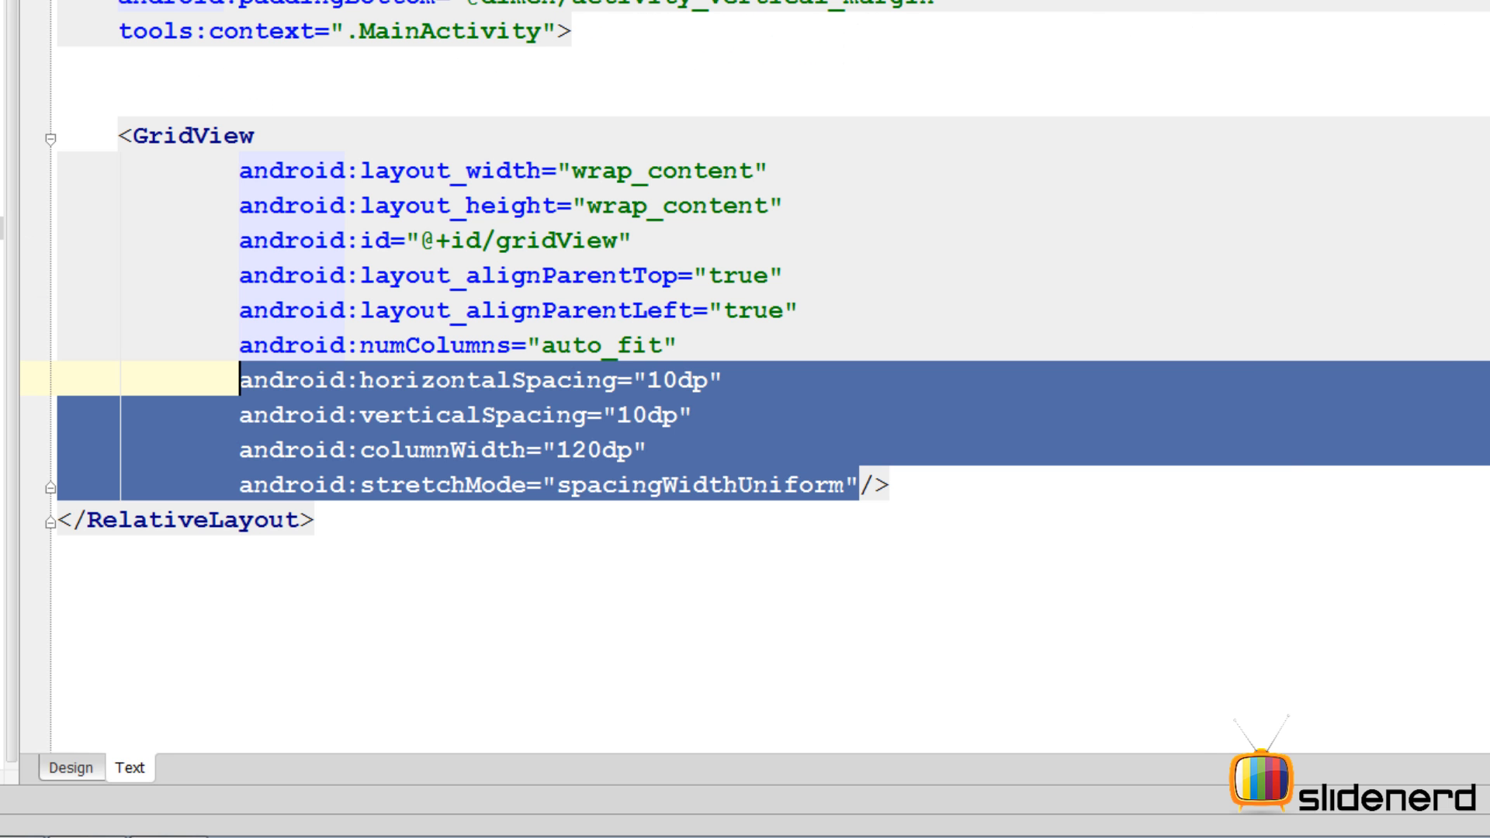
{"action": "left_click", "coordinate": [175, 129]}
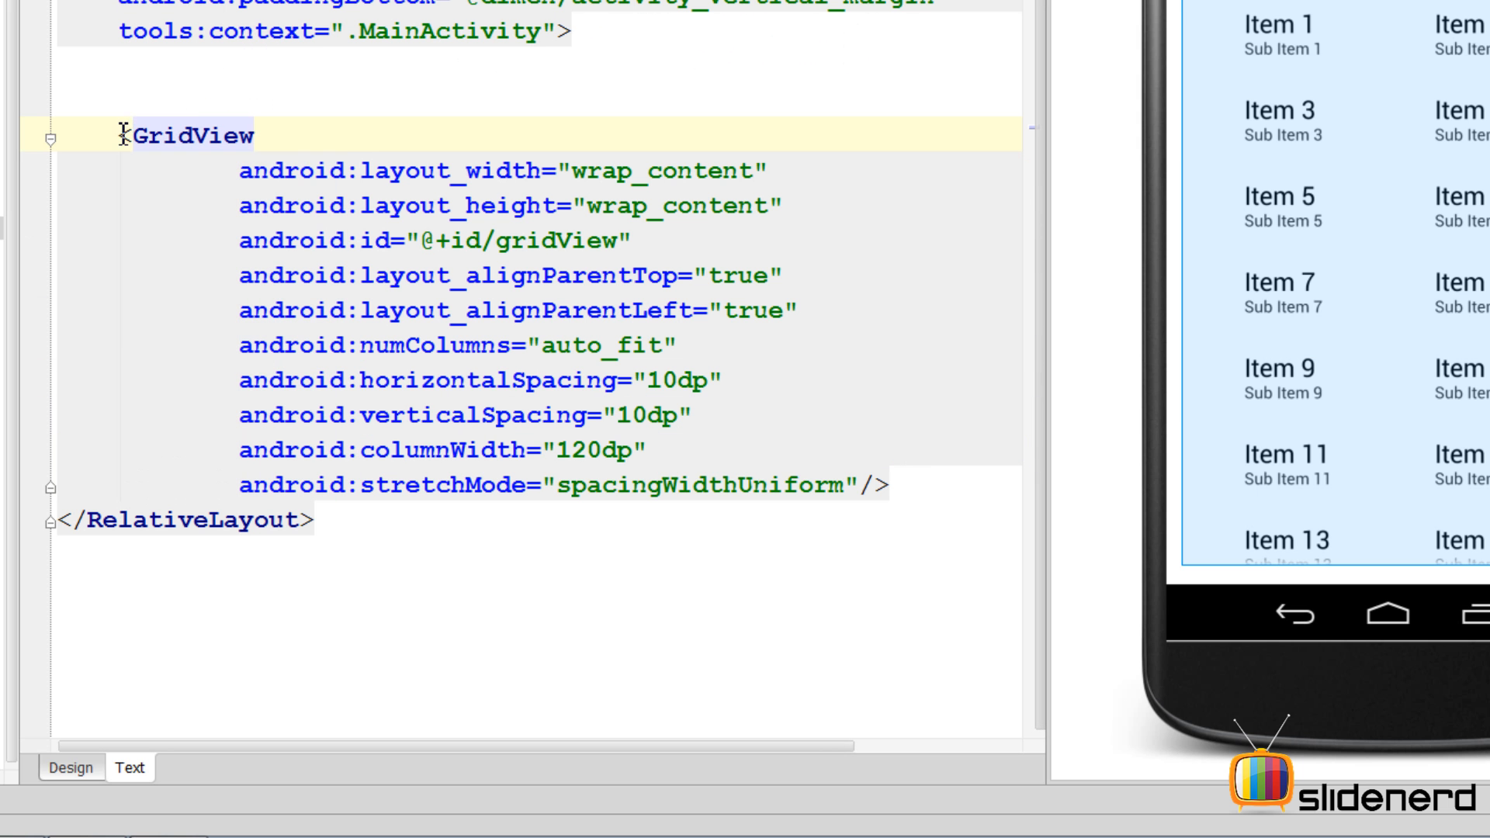
{"action": "mouse_move", "coordinate": [117, 136]}
{"action": "left_mouse_down"}
{"action": "mouse_move", "coordinate": [531, 381]}
{"action": "mouse_move", "coordinate": [908, 484]}
{"action": "left_mouse_up"}
{"action": "left_click", "coordinate": [662, 379]}
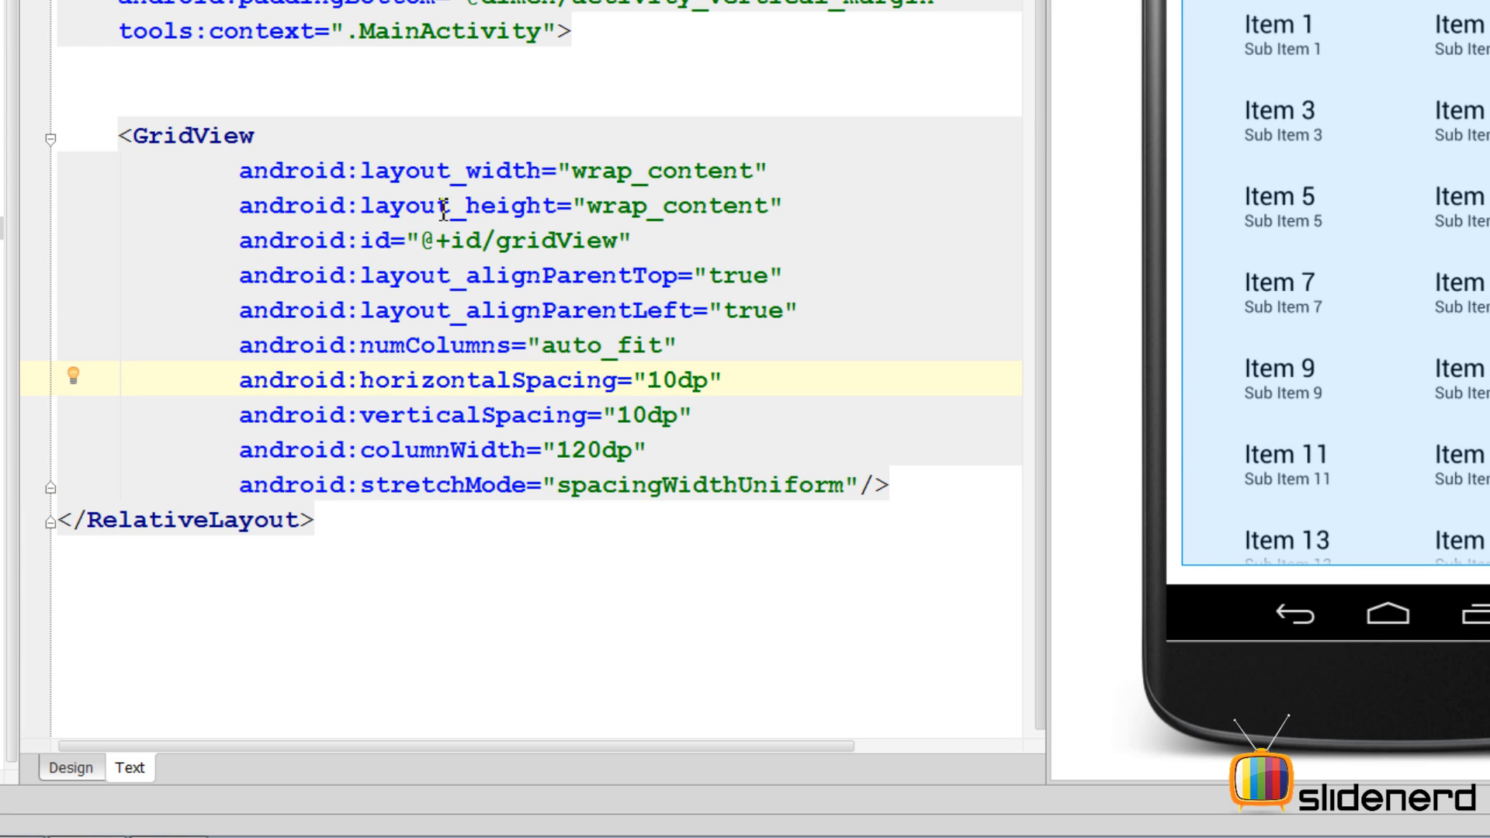
{"action": "left_click", "coordinate": [425, 240]}
{"action": "left_click_drag", "start_coordinate": [425, 240], "coordinate": [626, 241]}
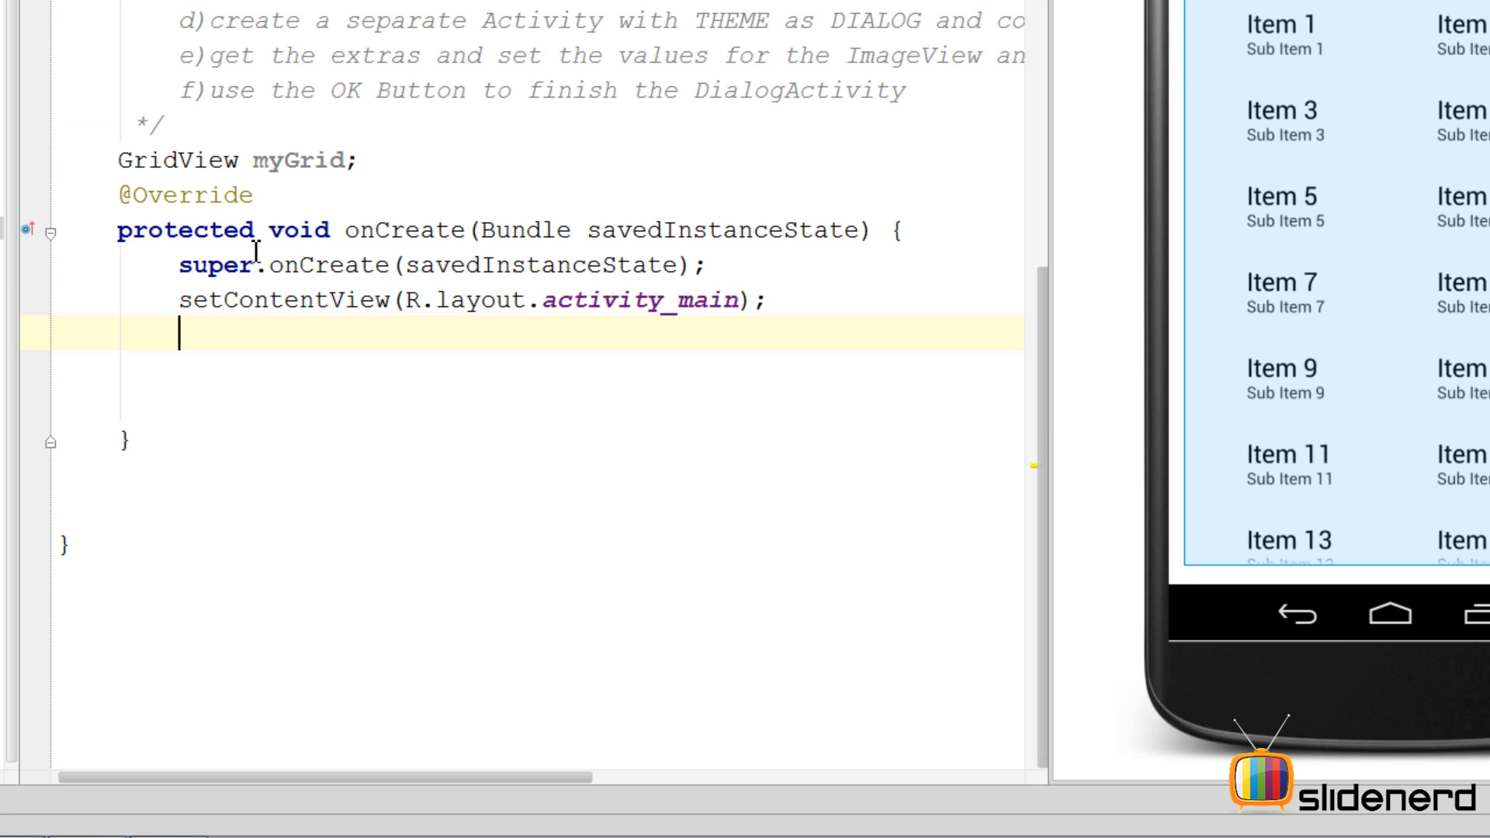
{"action": "type", "text": "find"}
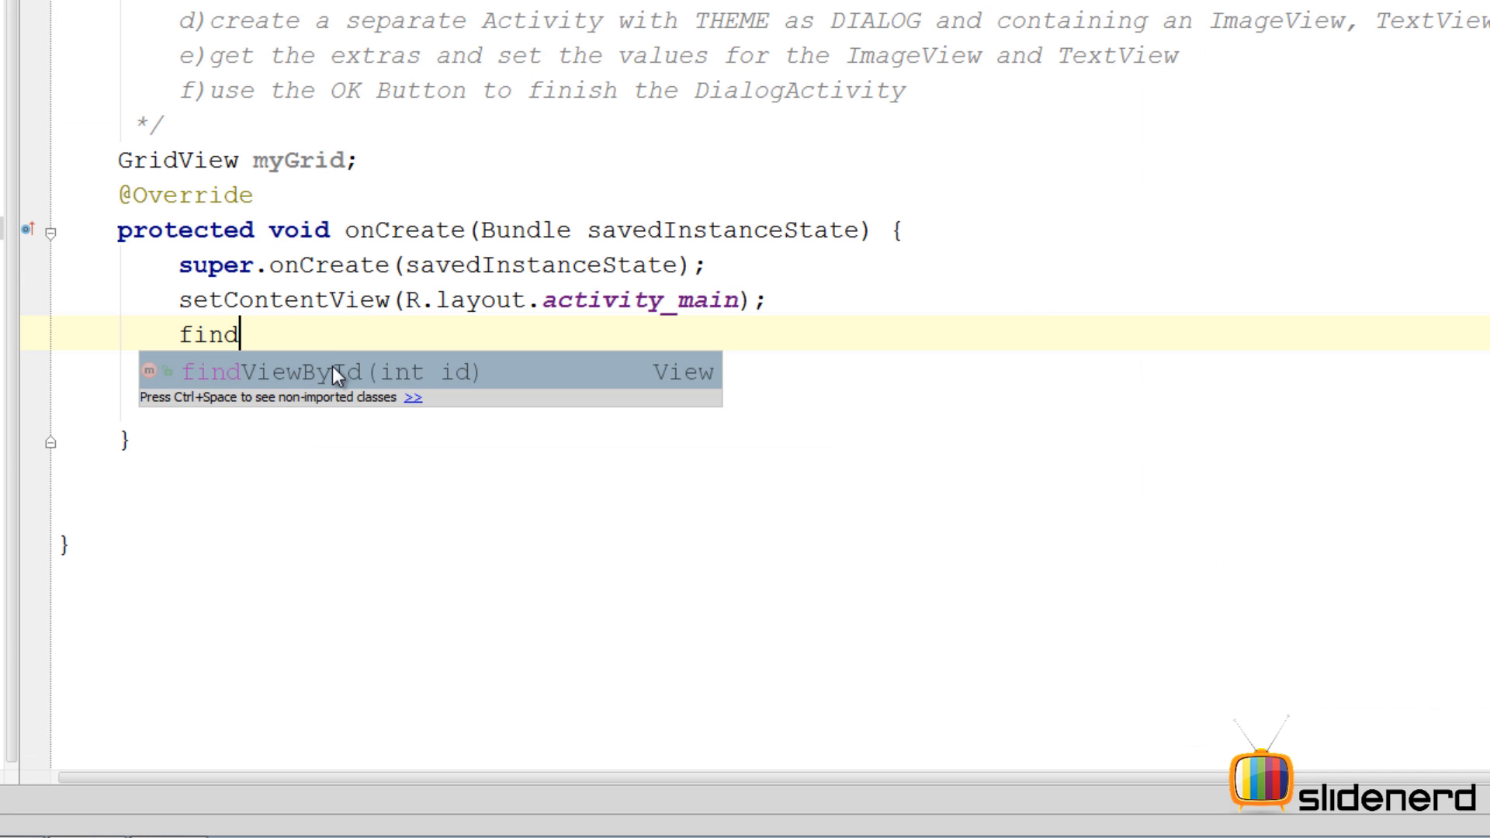
Write myGrid=findViewById(R.id.gridView) and apply the 'Cast to GridView' quick fix.
{"action": "key", "text": "Return"}
{"action": "type", "text": "R.id."}
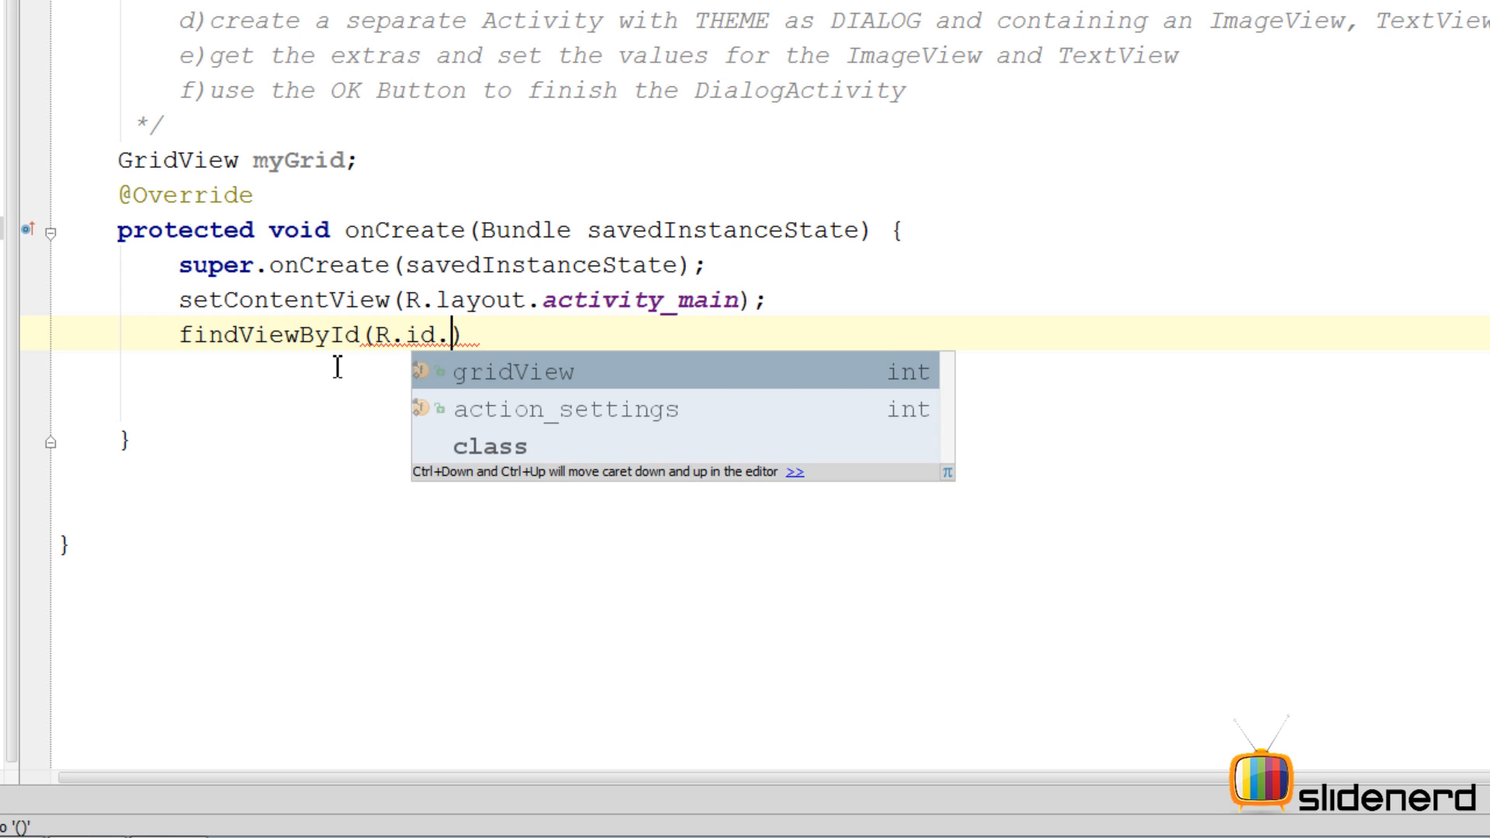
{"action": "key", "text": "Return"}
{"action": "type", "text": ");"}
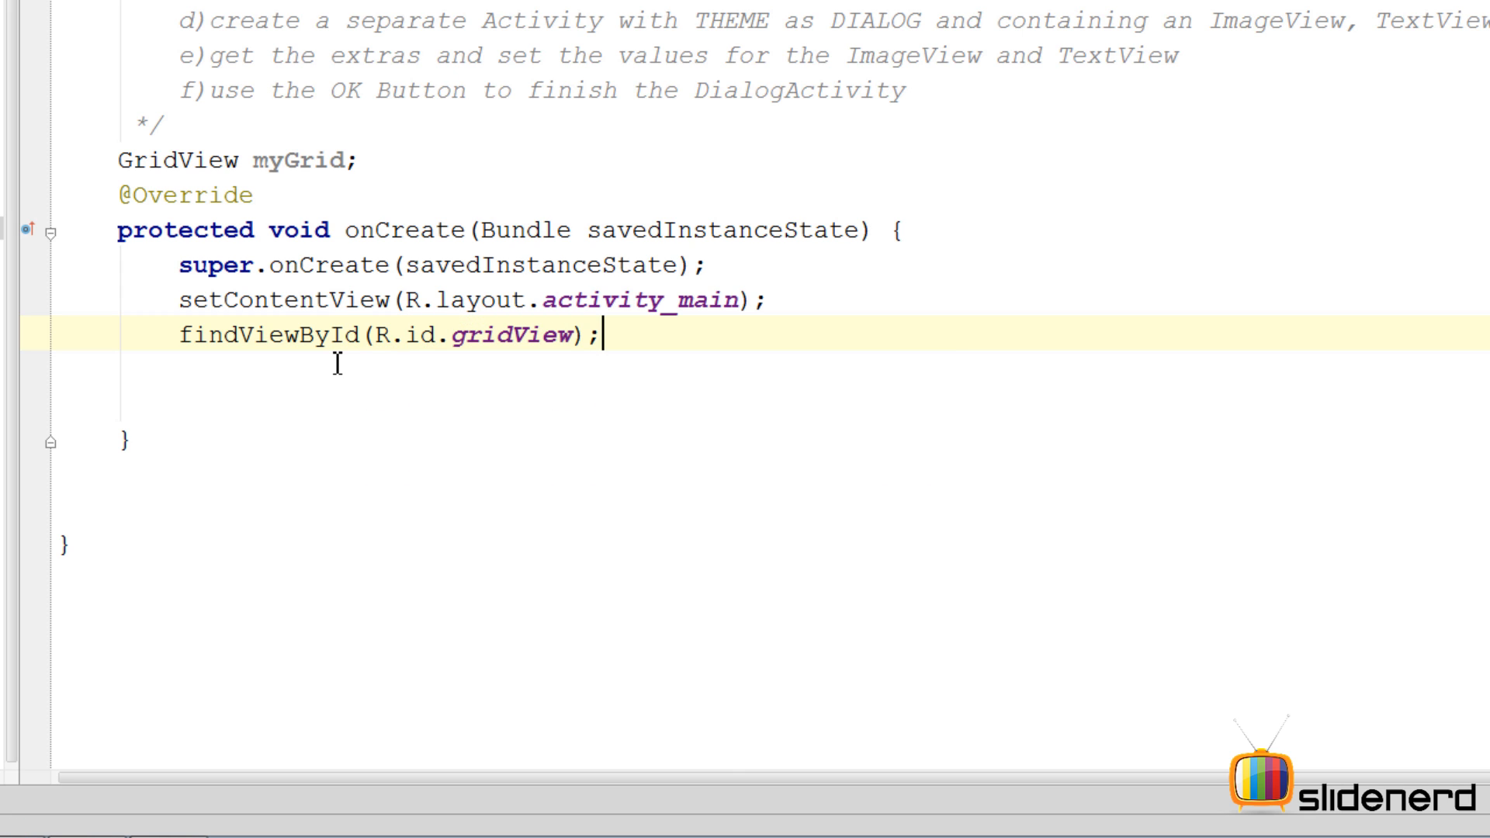
{"action": "key", "text": "Home"}
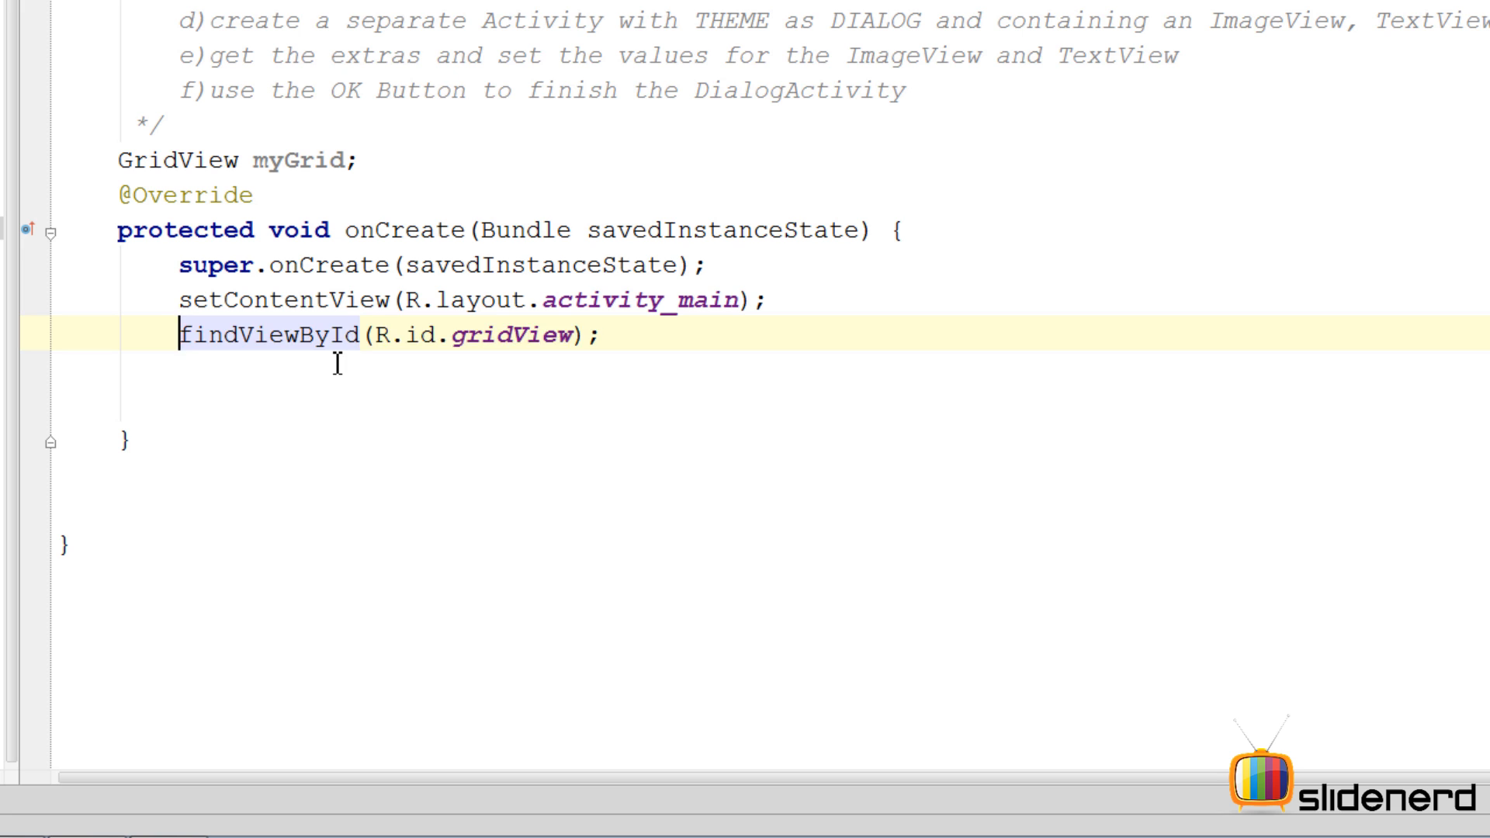
{"action": "type", "text": "myGrid="}
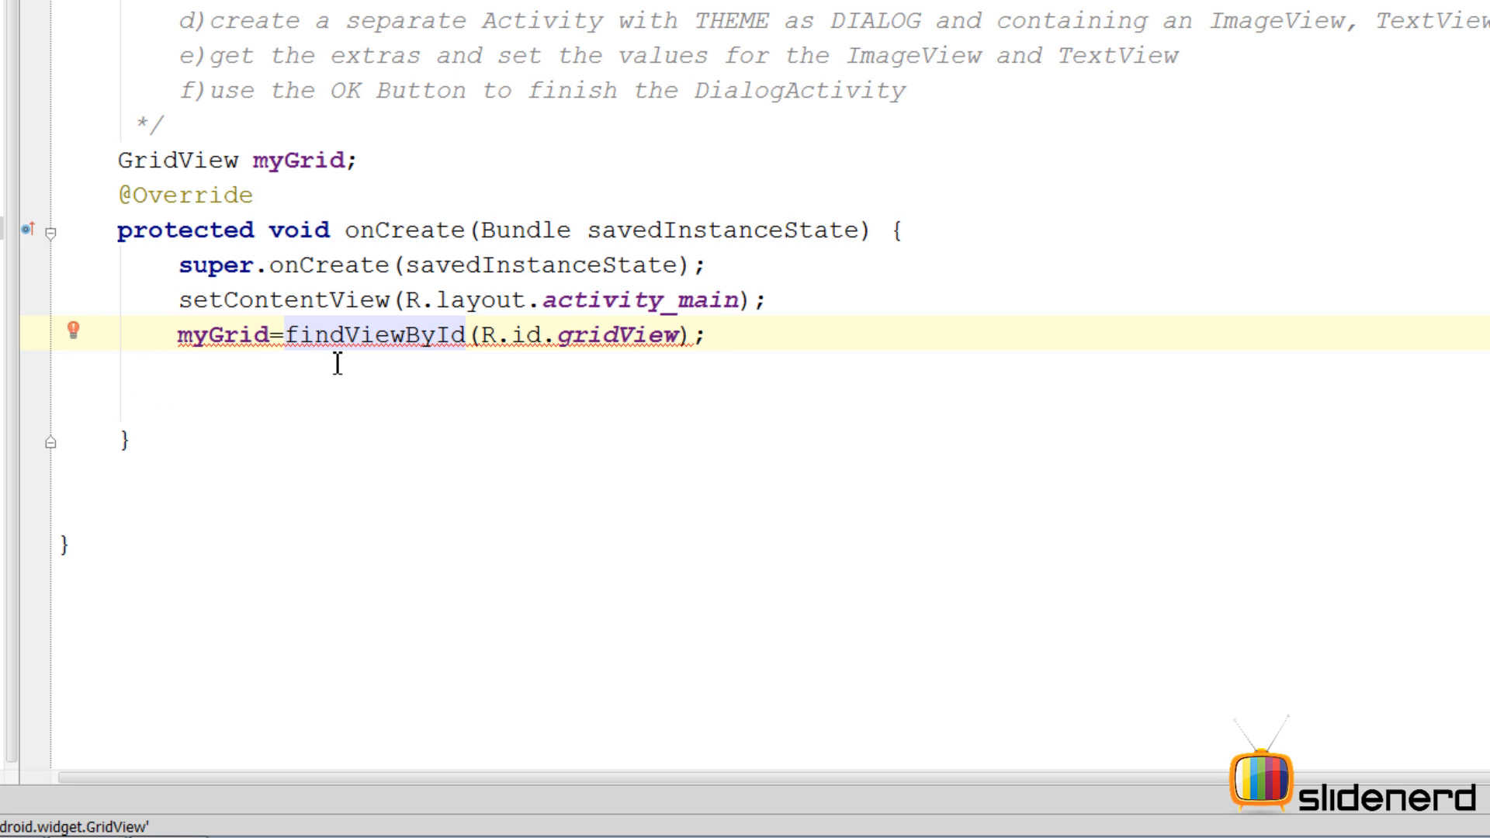
{"action": "left_click_drag", "start_coordinate": [287, 336], "coordinate": [468, 339]}
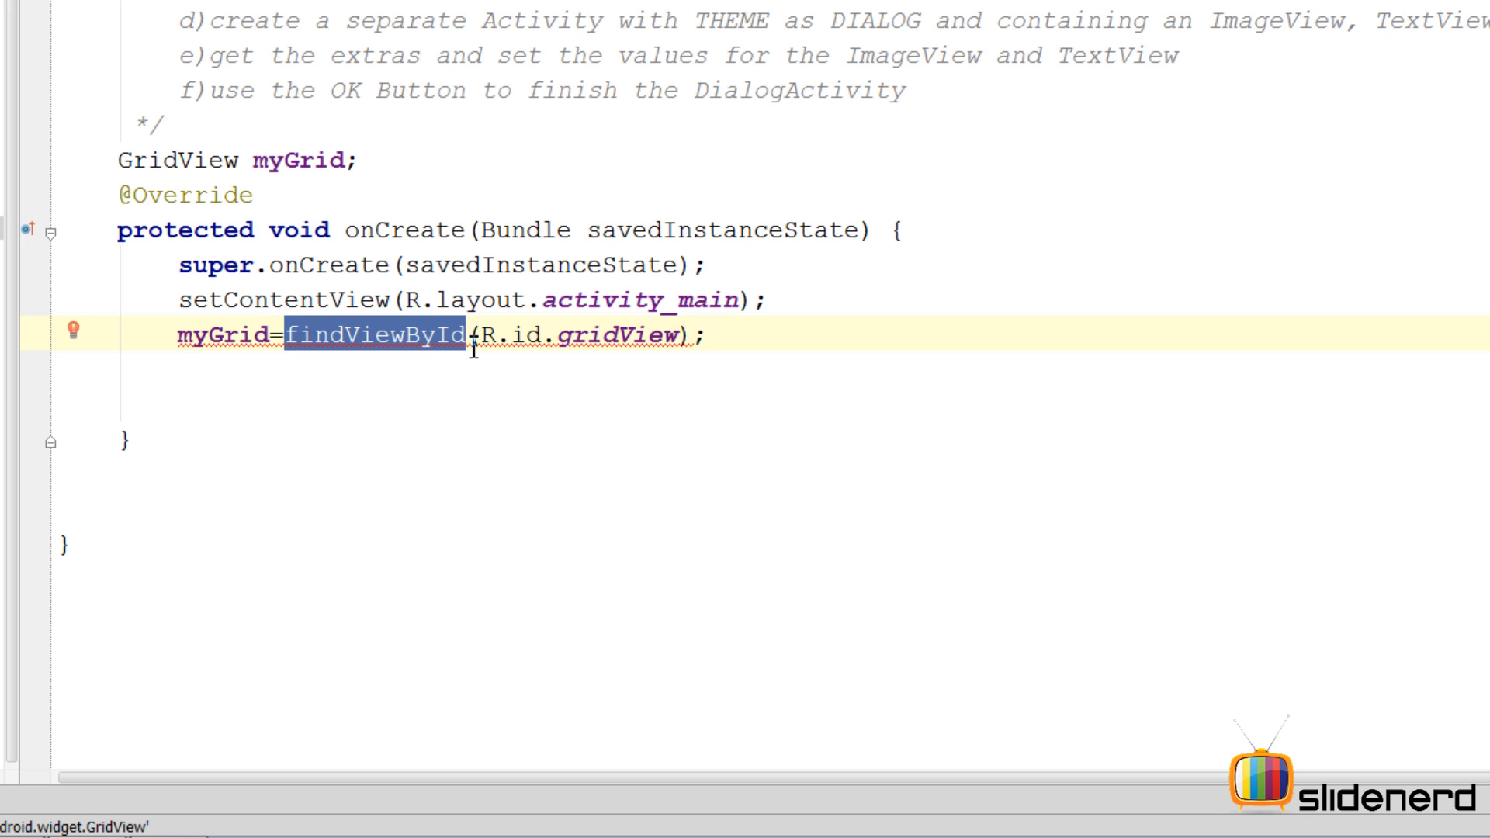
{"action": "left_click_drag", "start_coordinate": [149, 336], "coordinate": [275, 337]}
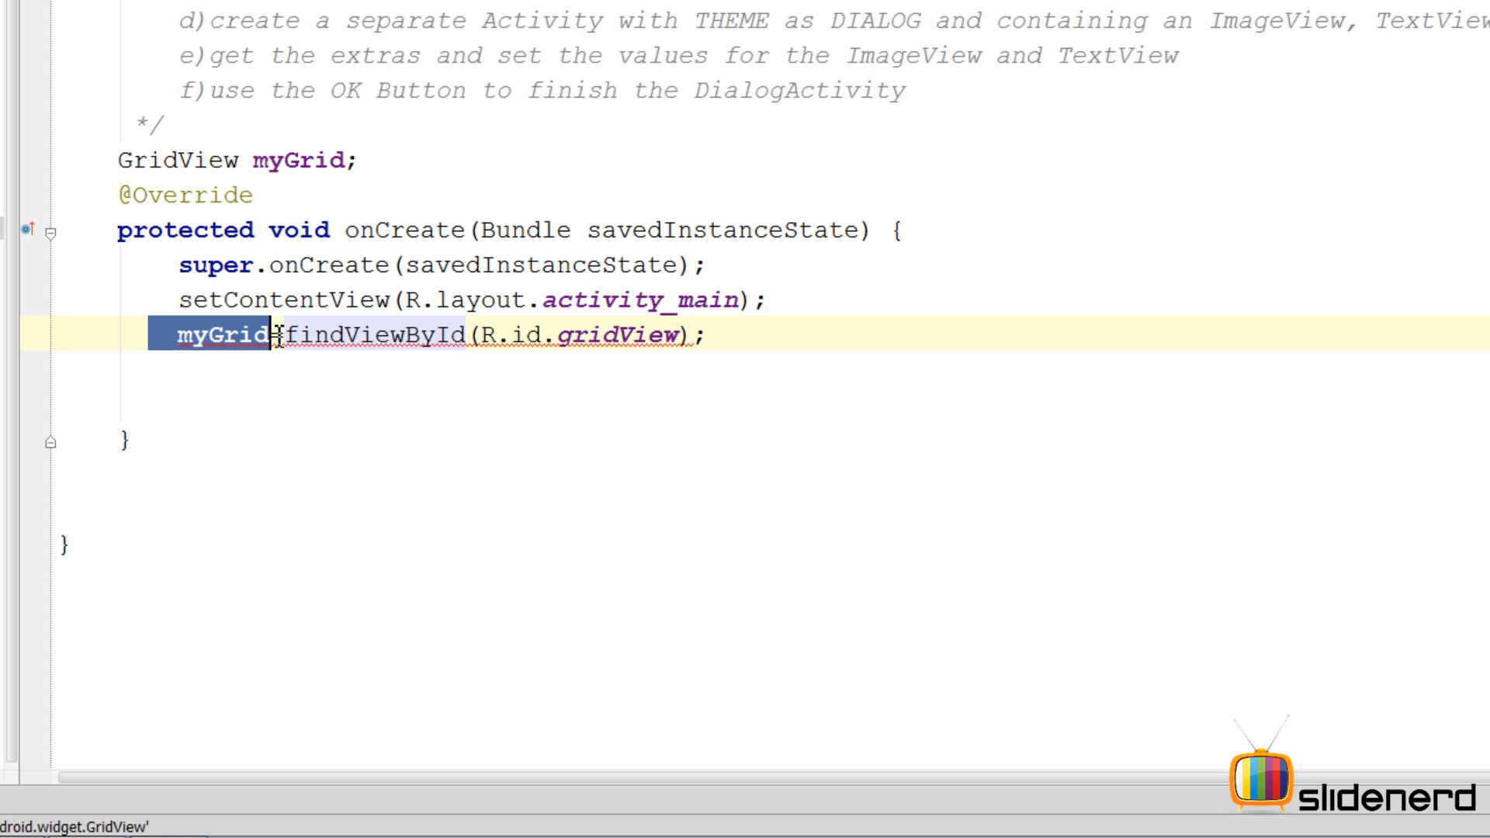
{"action": "left_click", "coordinate": [393, 335]}
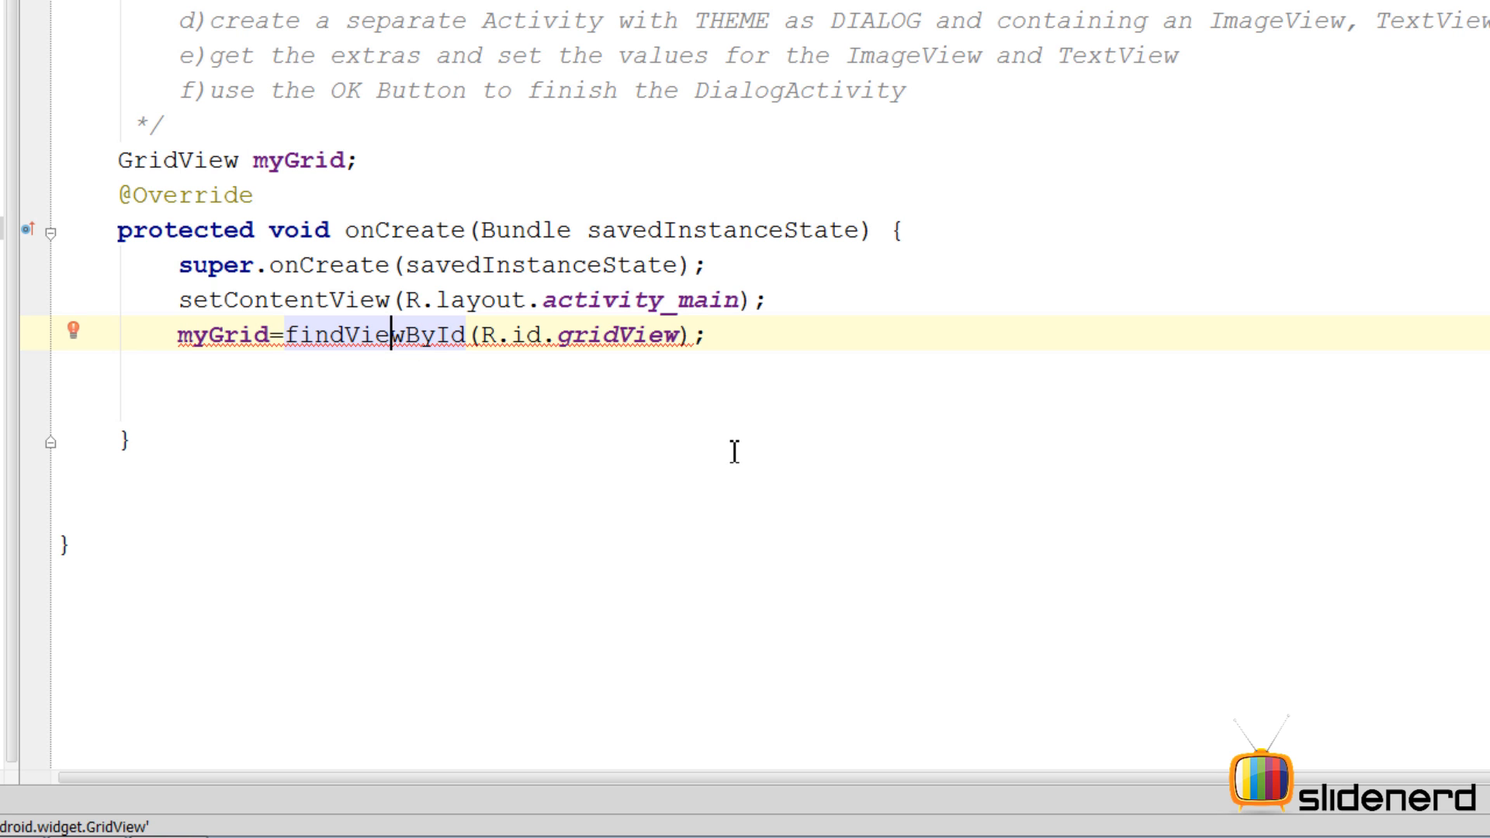
{"action": "key", "text": "alt+Return"}
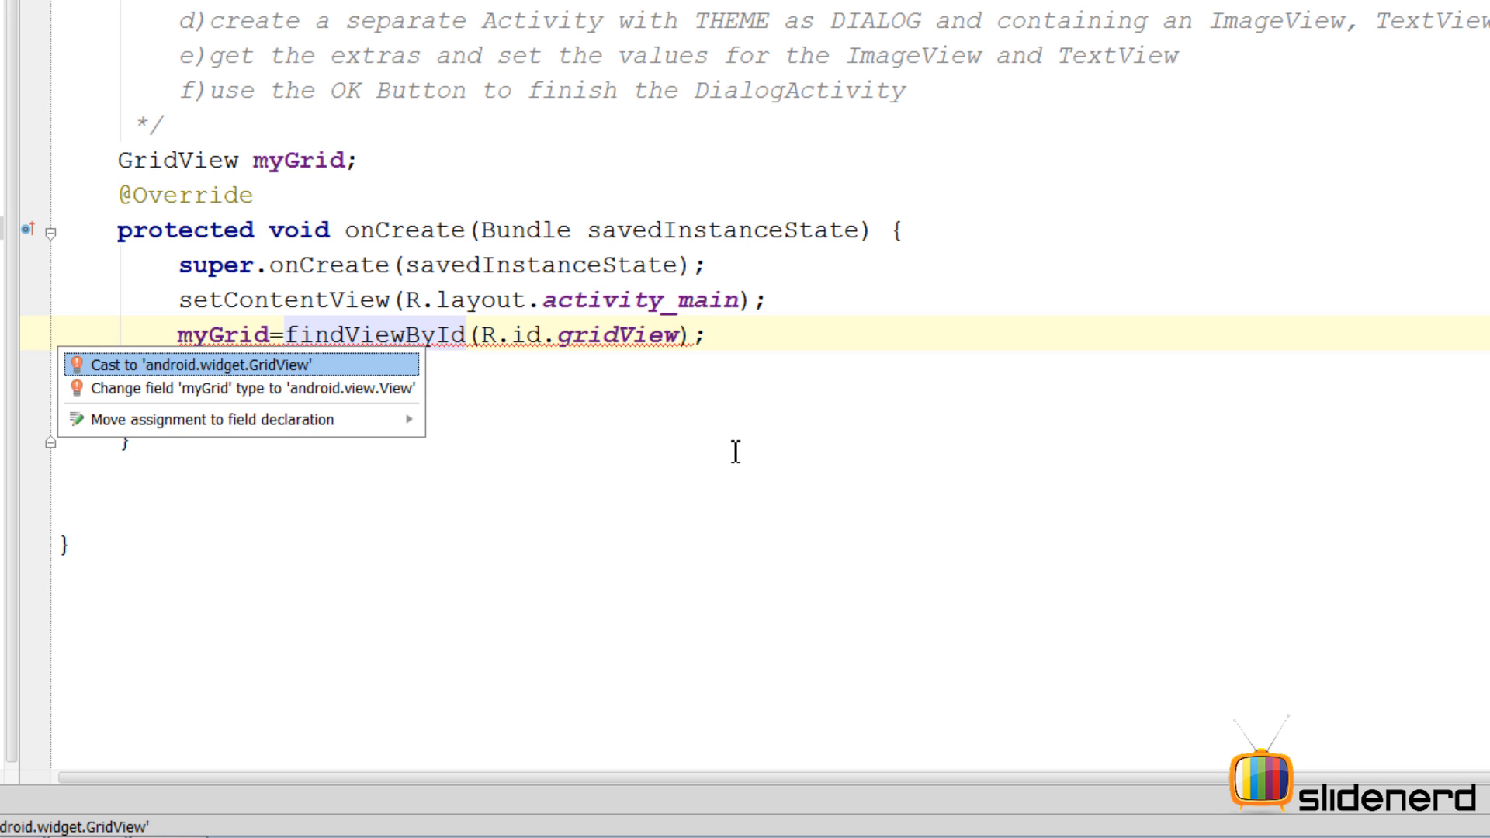
{"action": "key", "text": "Return"}
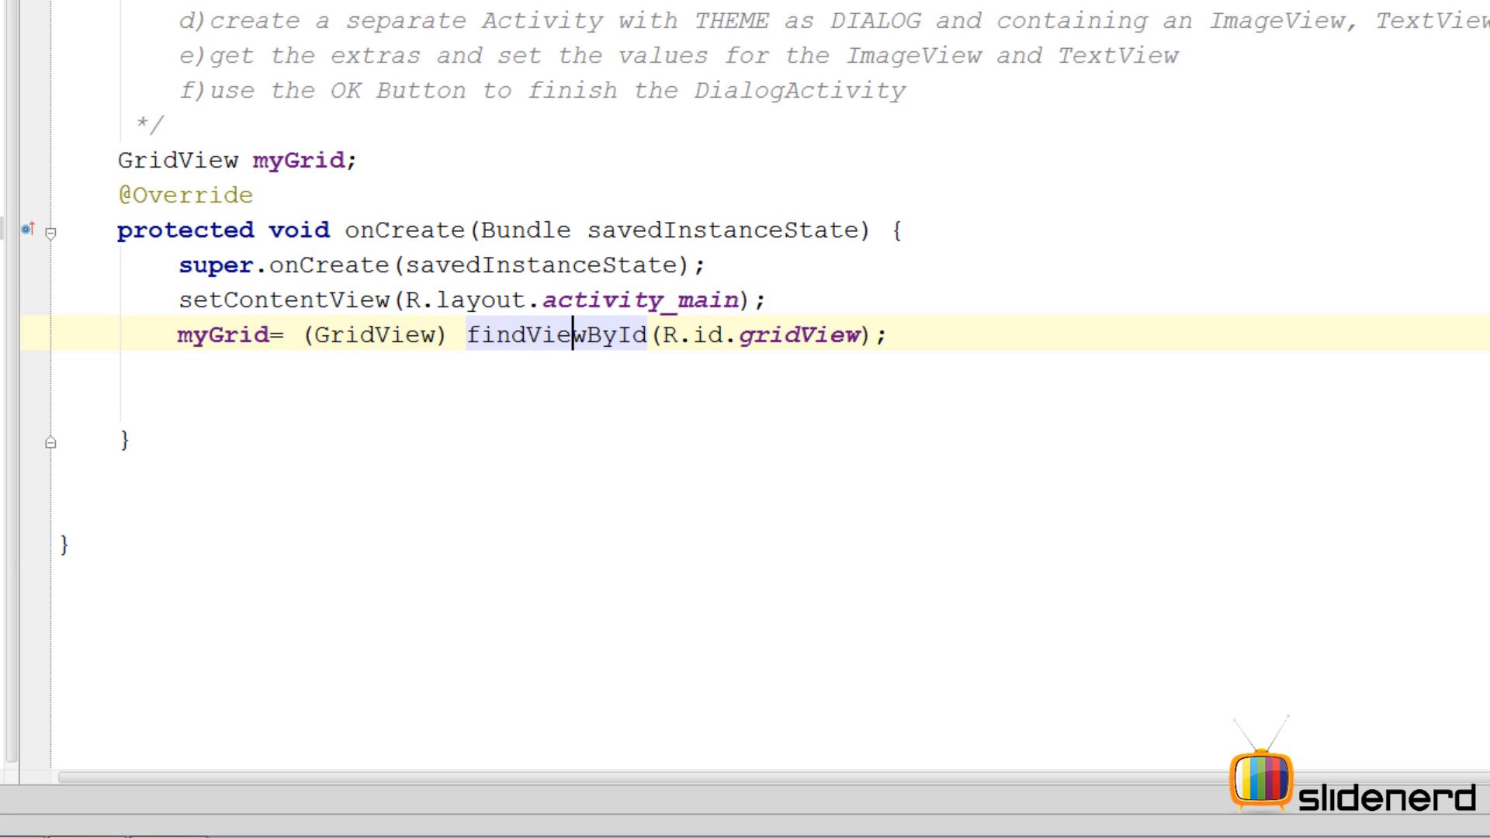
{"action": "scroll", "coordinate": [735, 453], "scroll_direction": "up", "scroll_amount": 10}
{"action": "scroll", "coordinate": [735, 452], "scroll_direction": "up", "scroll_amount": 8}
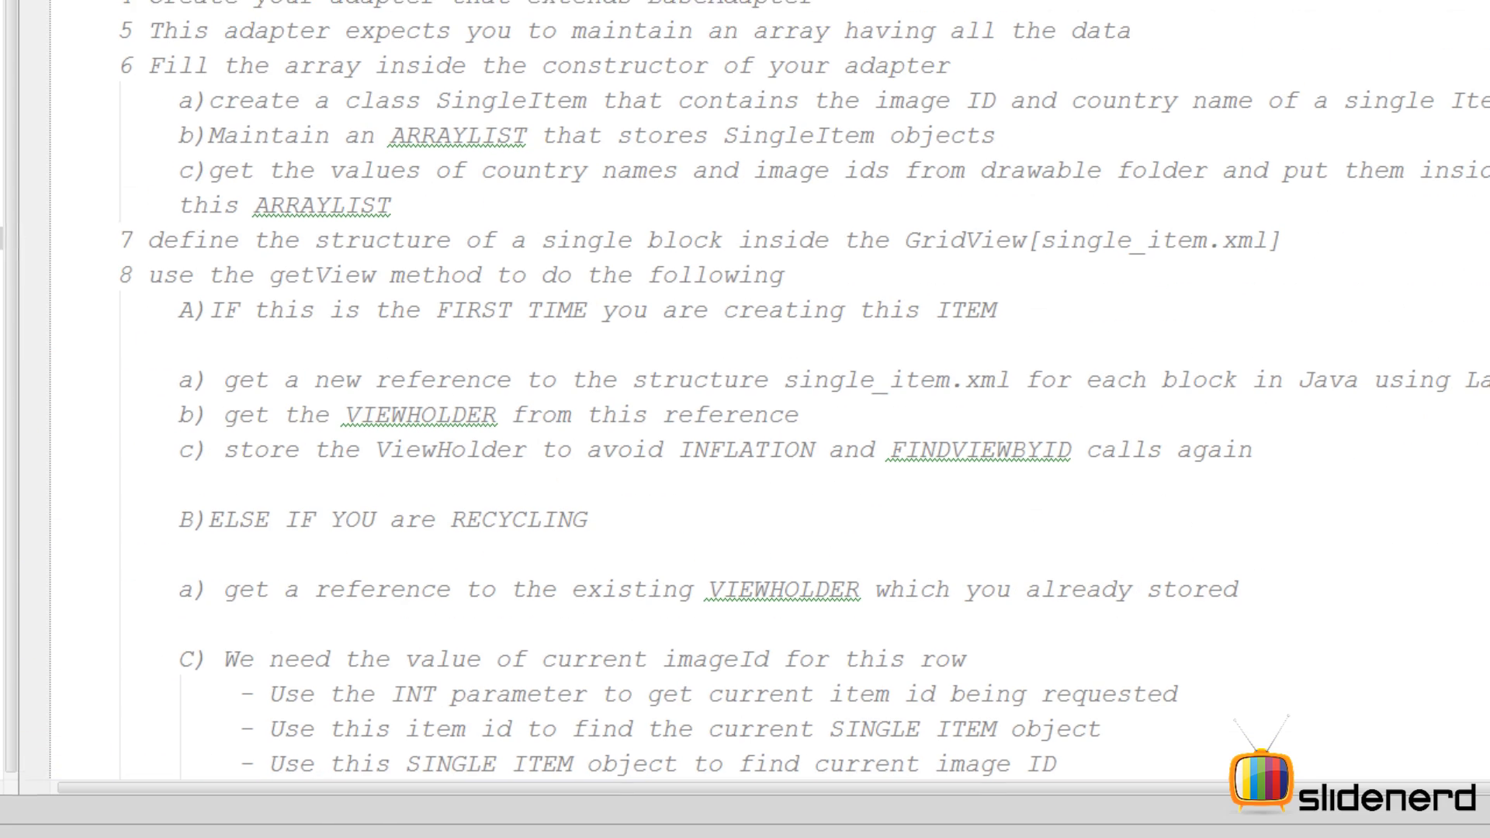
{"action": "scroll", "coordinate": [735, 452], "scroll_direction": "up", "scroll_amount": 5}
{"action": "left_click_drag", "start_coordinate": [99, 184], "coordinate": [860, 254]}
{"action": "left_click", "coordinate": [859, 254]}
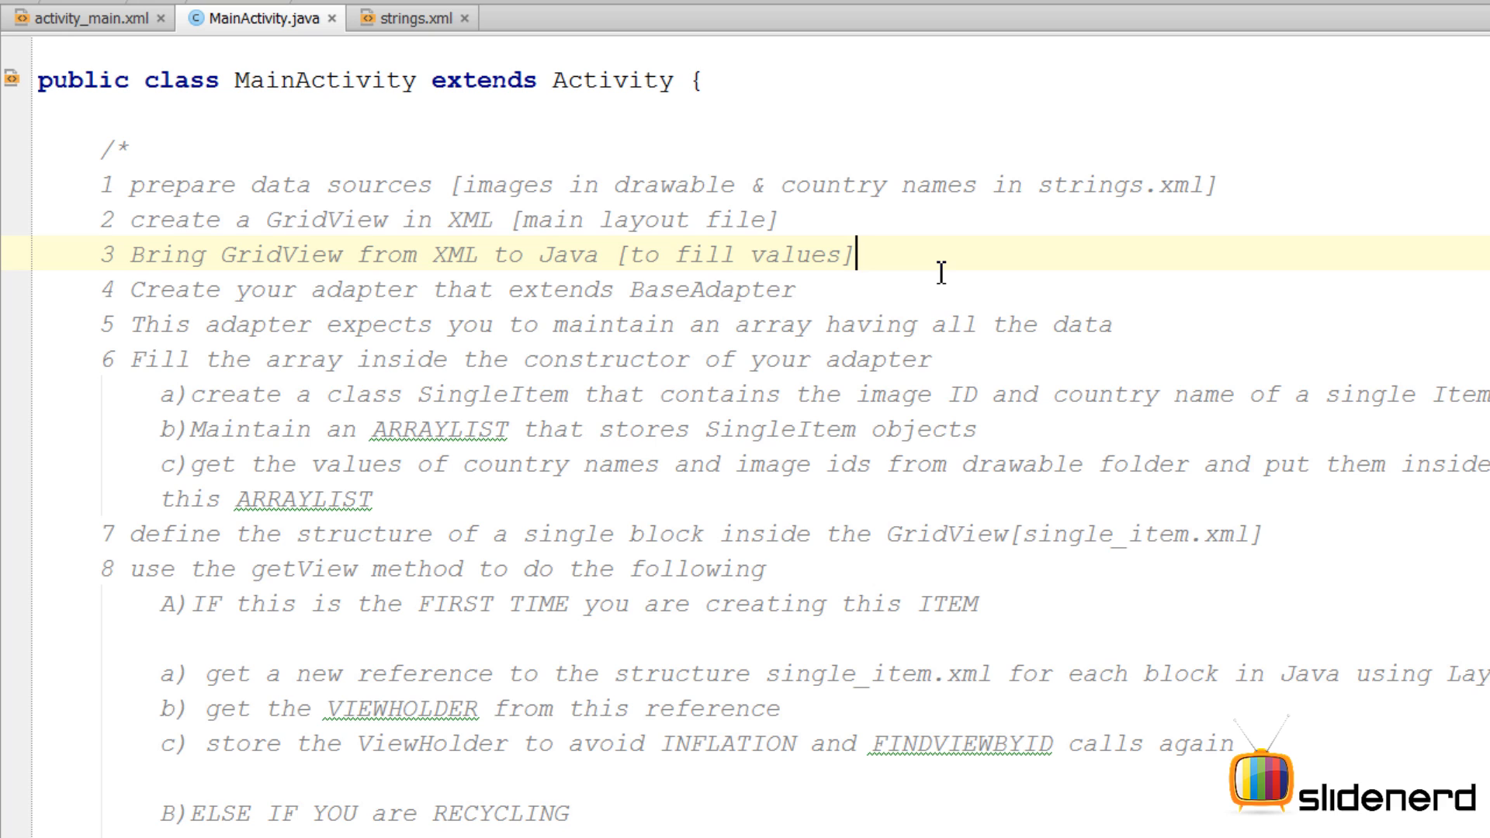
{"action": "scroll", "coordinate": [699, 489], "scroll_direction": "down", "scroll_amount": 10}
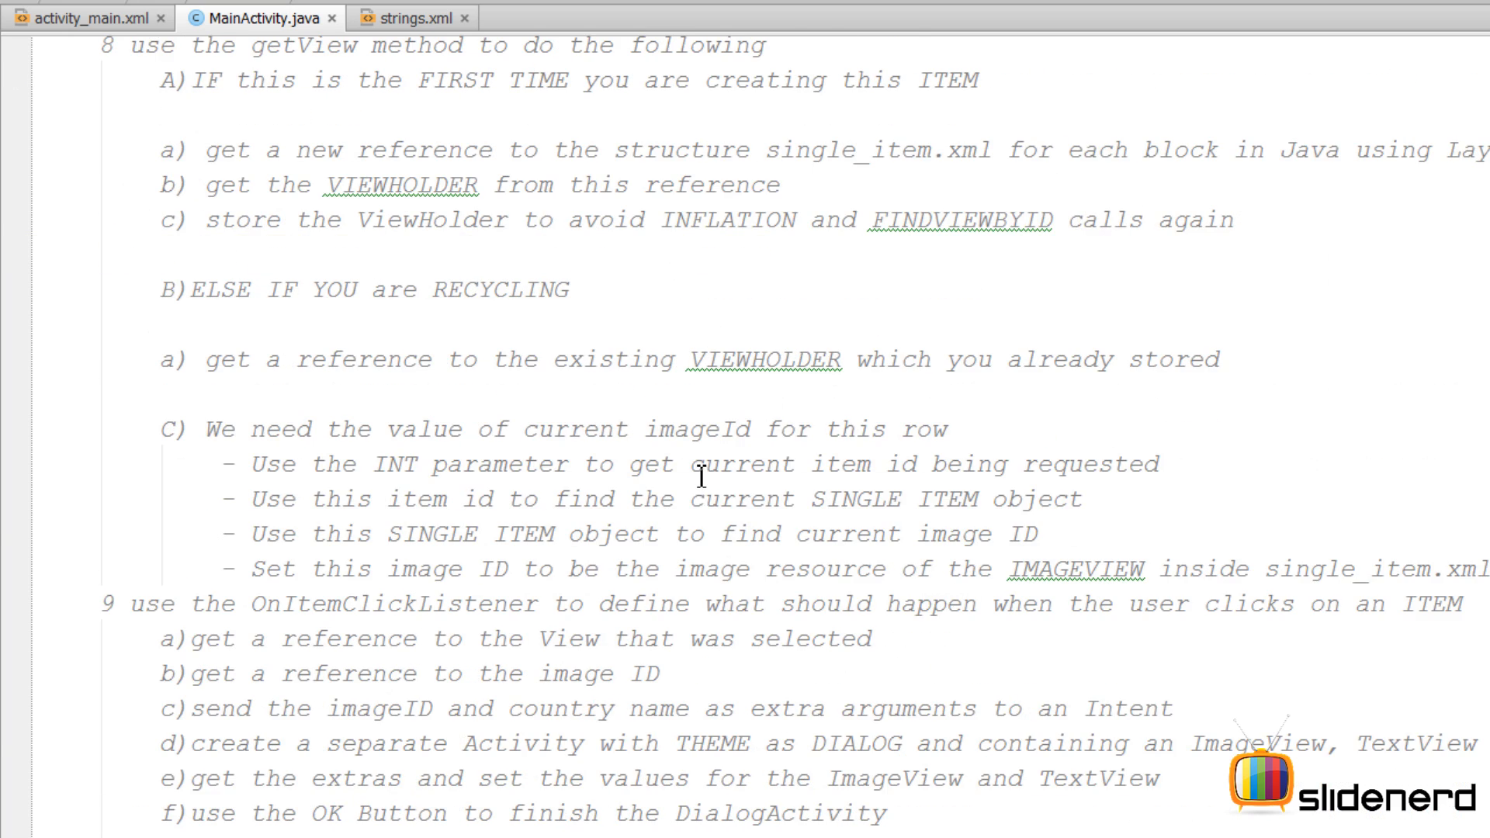
{"action": "scroll", "coordinate": [698, 478], "scroll_direction": "down", "scroll_amount": 8}
{"action": "scroll", "coordinate": [598, 389], "scroll_direction": "up", "scroll_amount": 8}
{"action": "scroll", "coordinate": [598, 389], "scroll_direction": "up", "scroll_amount": 8}
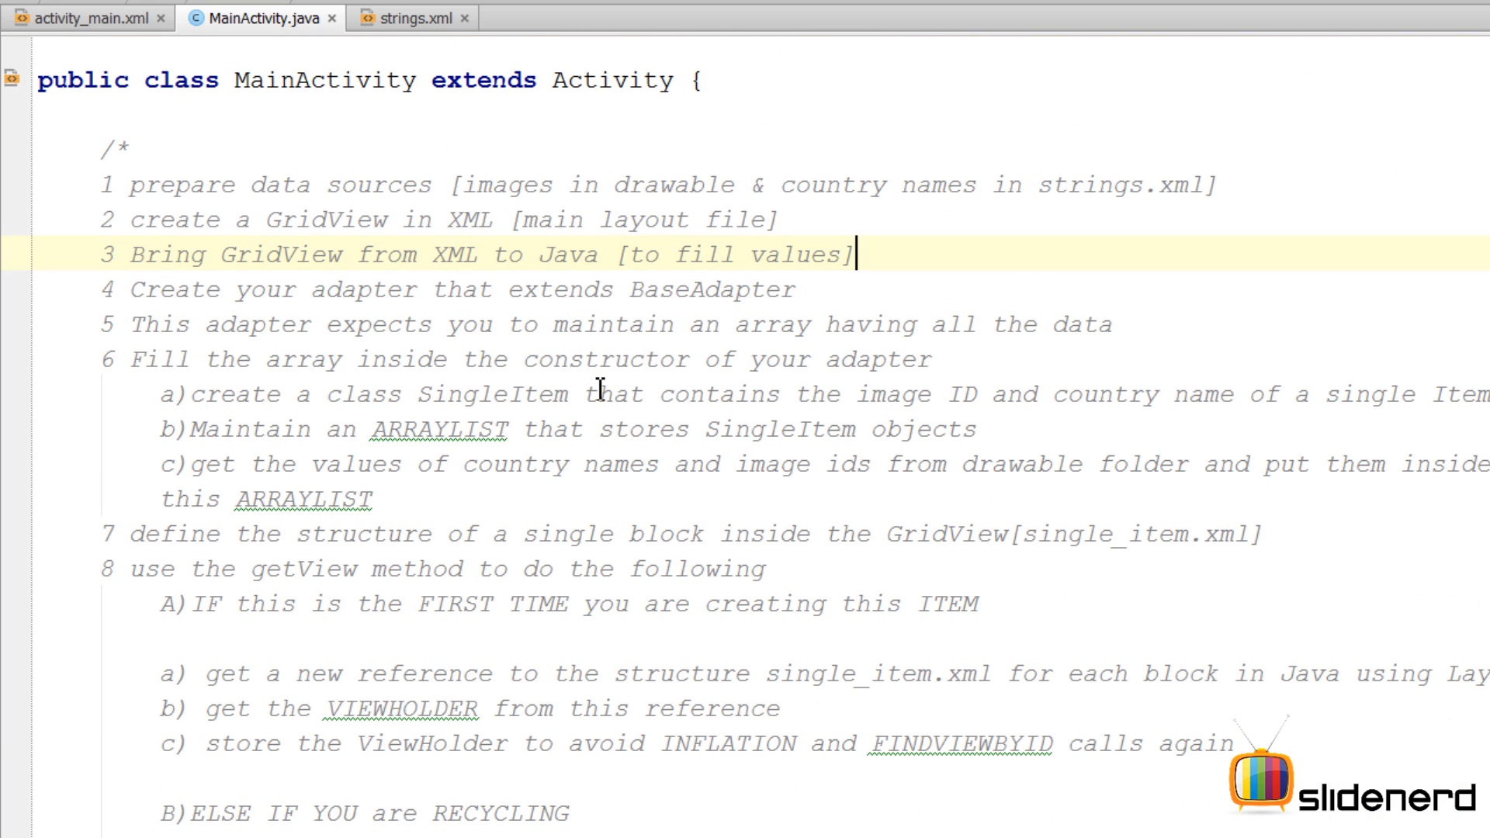